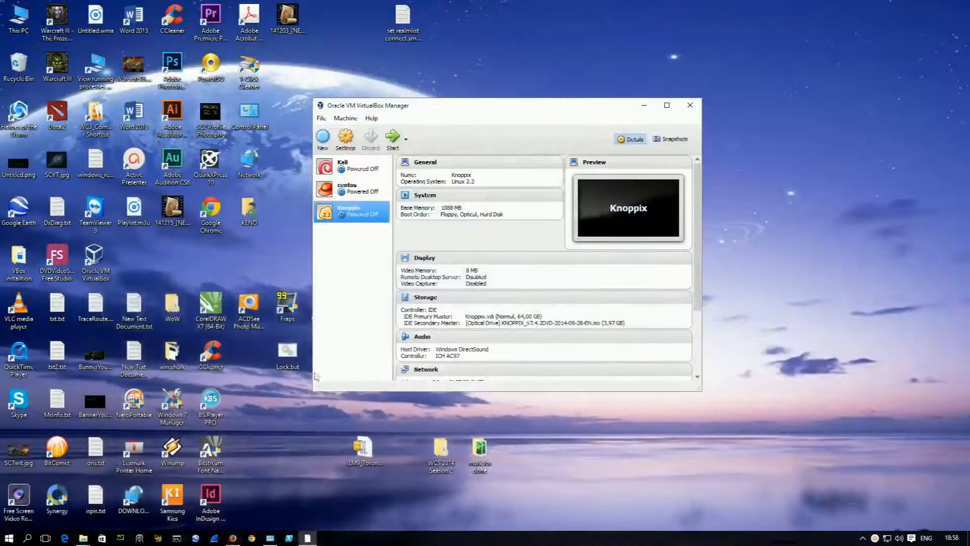
Step: Check the installed VirtualBox version in its About window, then close that window
left_click(371, 117)
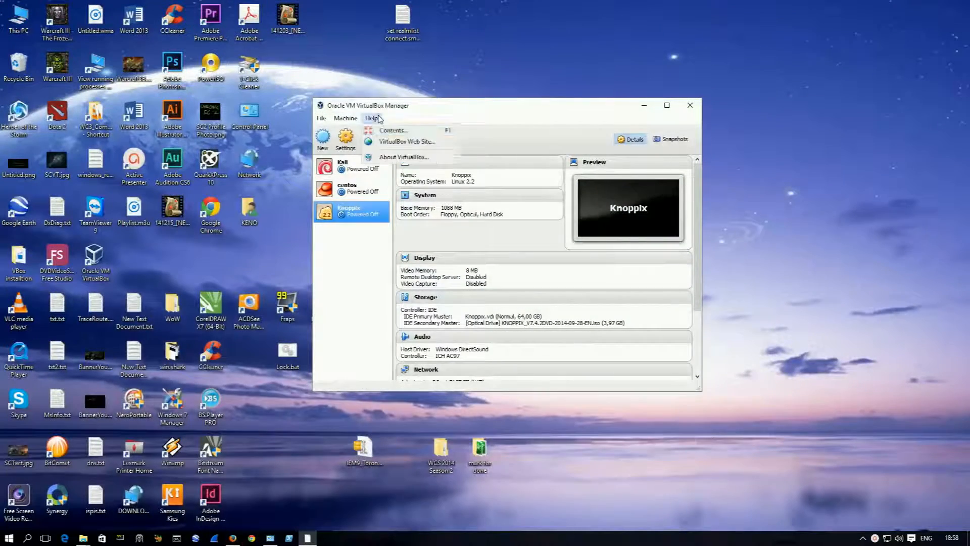
left_click(404, 157)
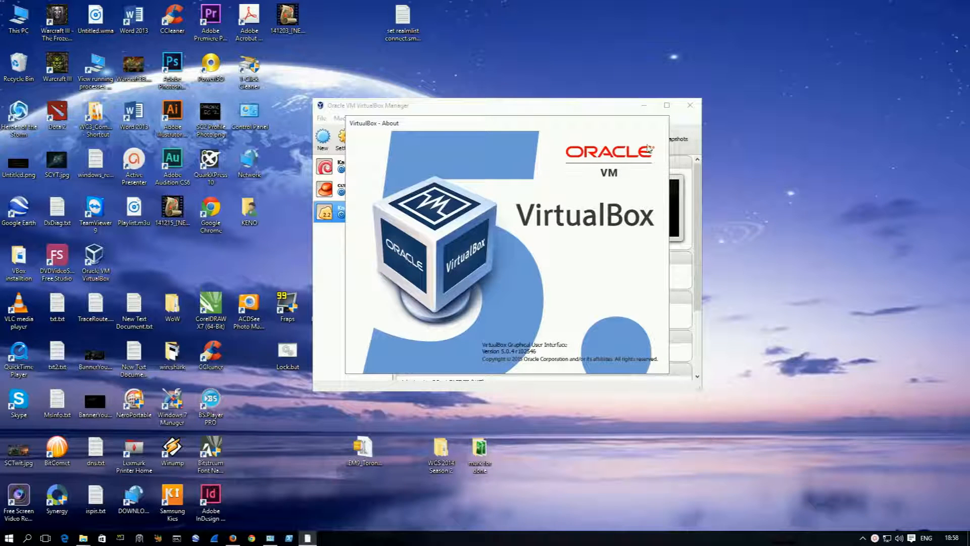
key("Escape")
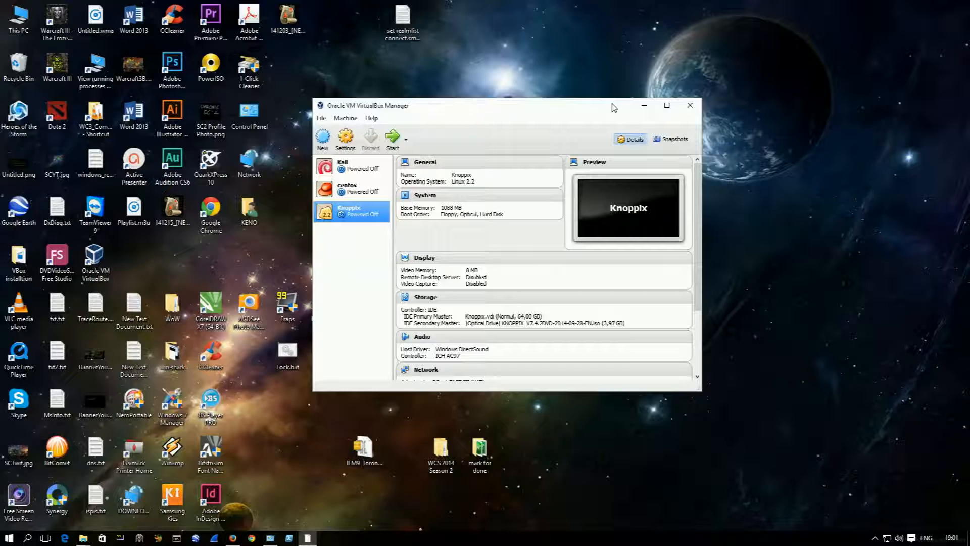
Step: Switch to Firefox, search the web for "kali linux" and open the Downloads page of the official kali.org site
left_click(232, 539)
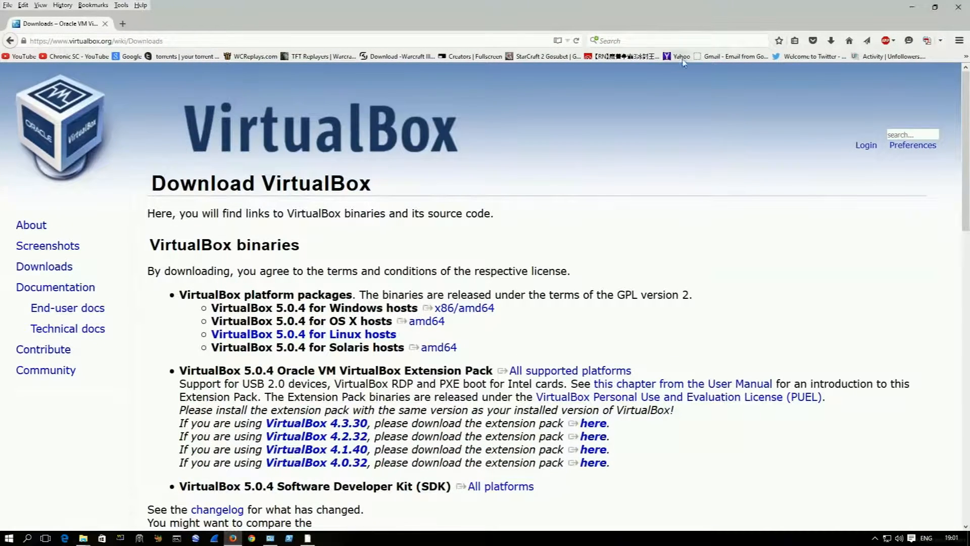
left_click(678, 39)
type("kali lin")
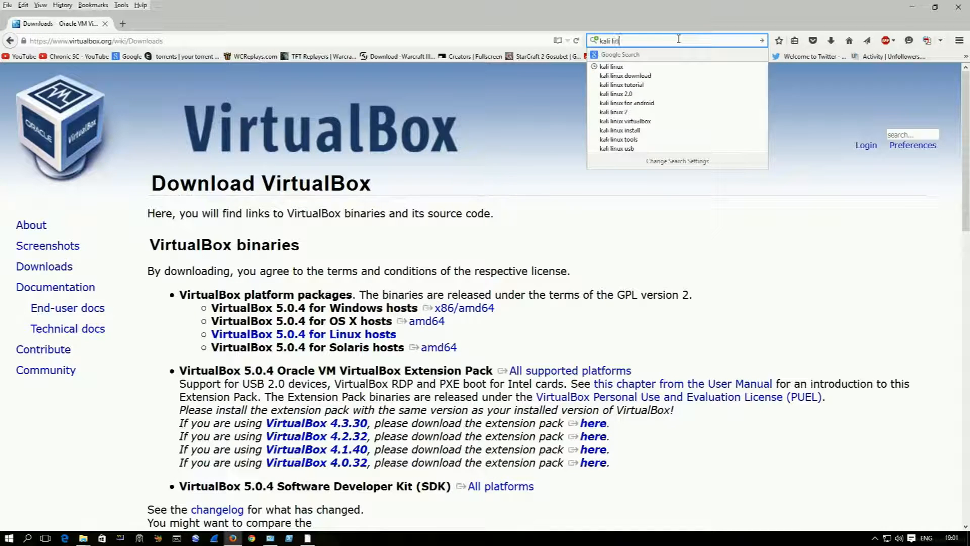
type("ux")
key("Return")
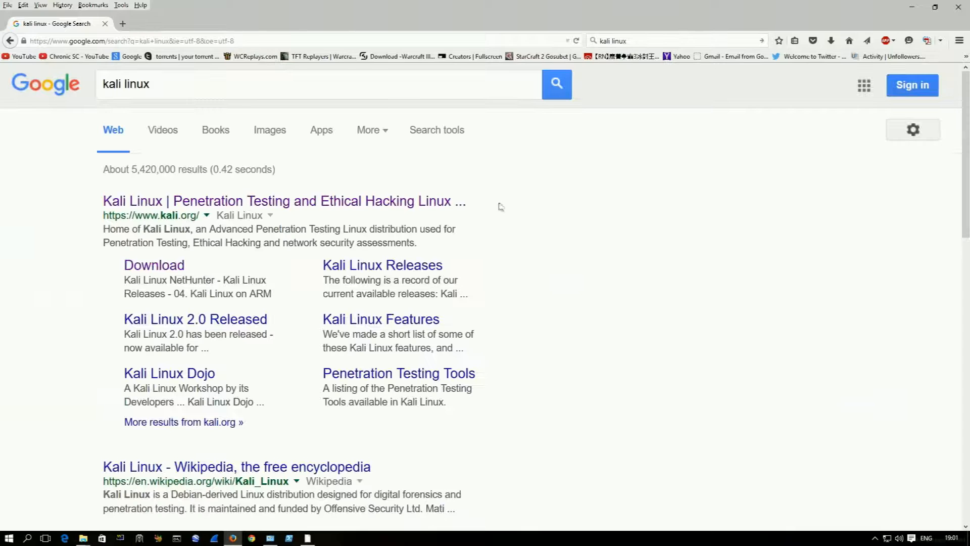
left_click(414, 199)
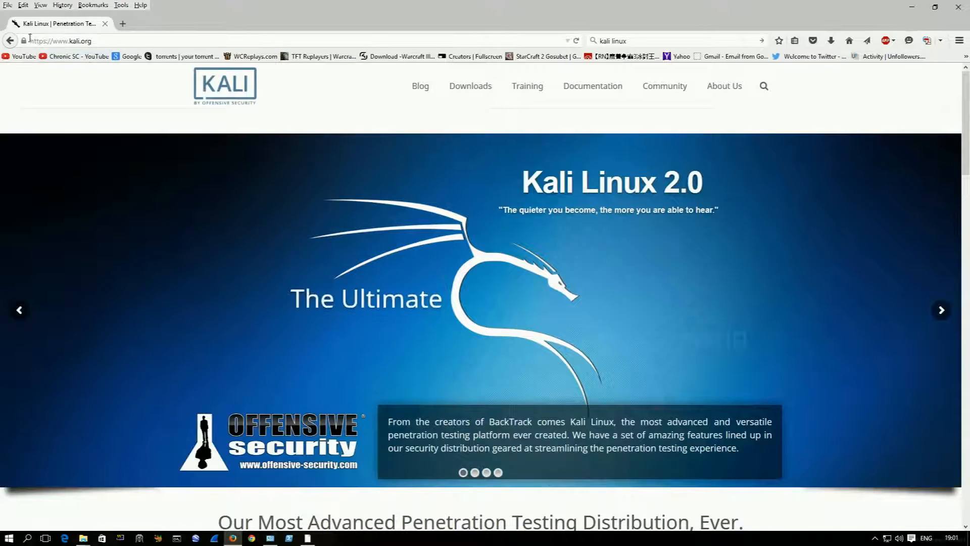
left_click_drag(44, 40, 14, 32)
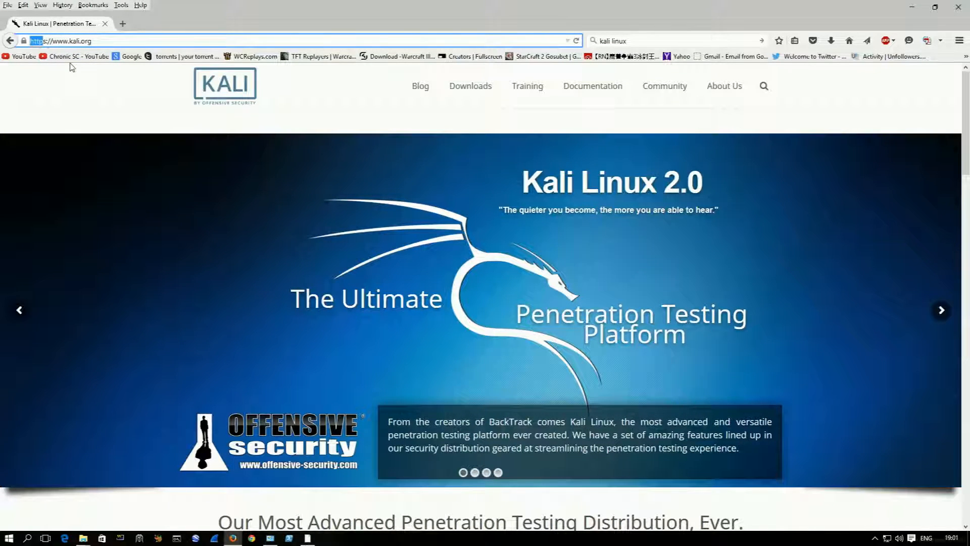
left_click(477, 88)
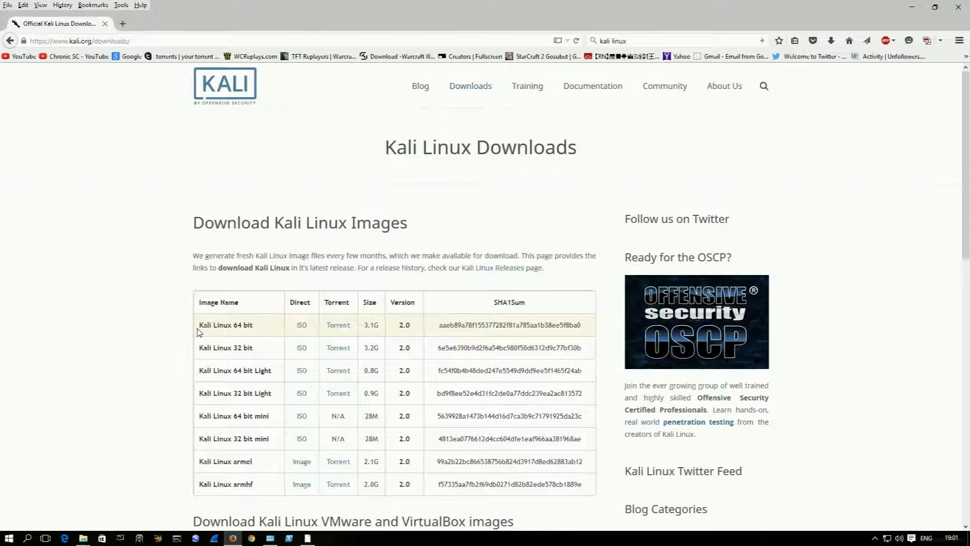
Step: Examine the 64 bit and 32 bit entries in the Kali Linux image table and the 32 bit torrent link
left_click_drag(198, 328, 254, 324)
left_click_drag(199, 347, 260, 346)
left_click(159, 326)
scroll(156, 251, "down", 2)
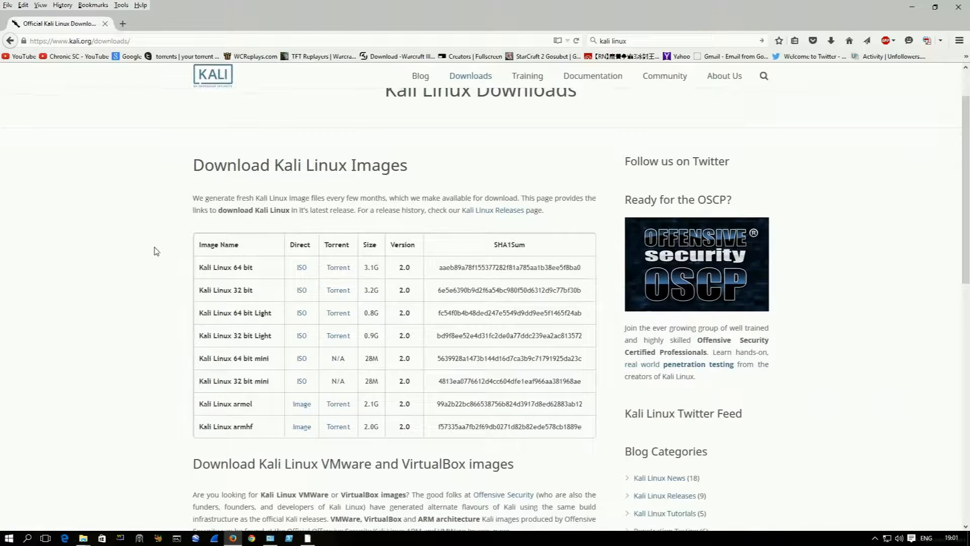
scroll(156, 251, "up", 2)
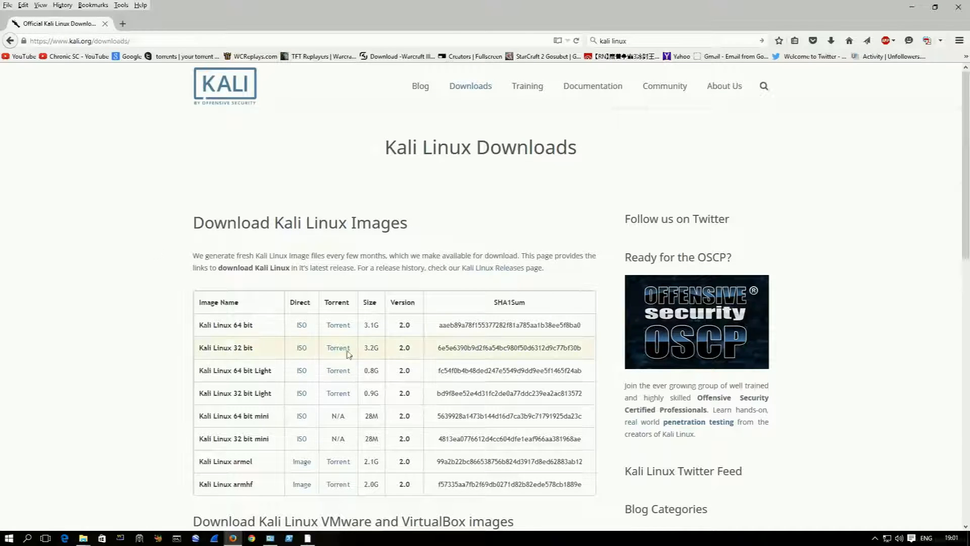
left_click_drag(256, 348, 200, 344)
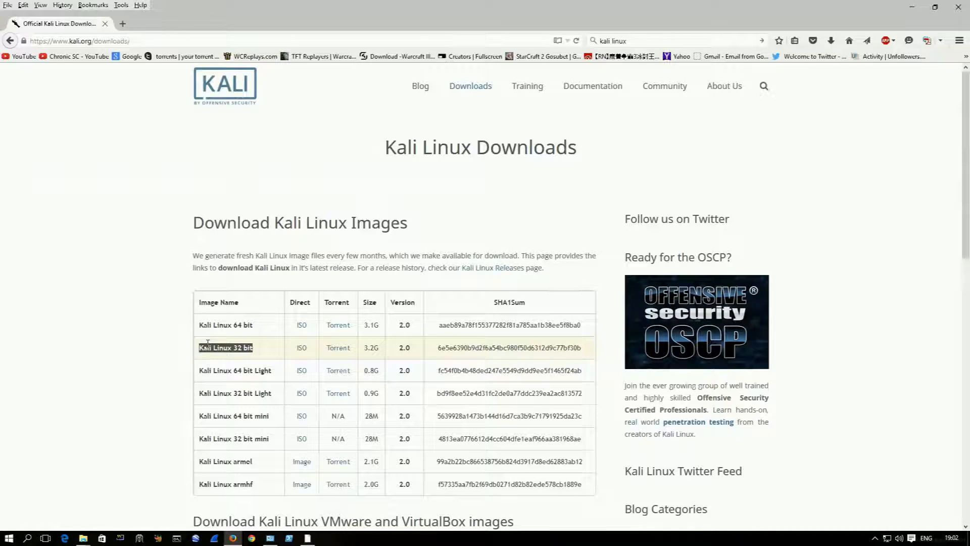
left_click(259, 350)
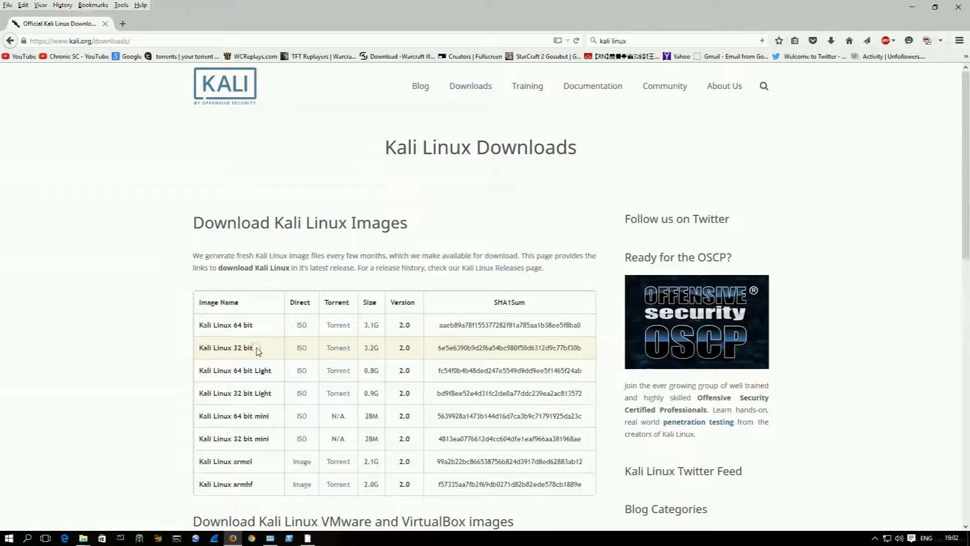
left_click_drag(256, 349, 176, 327)
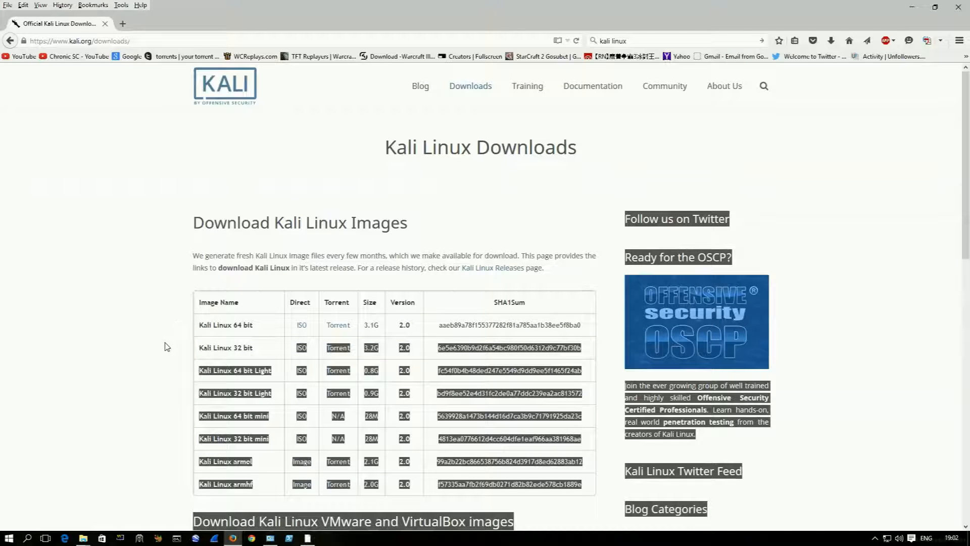
triple_click(198, 345)
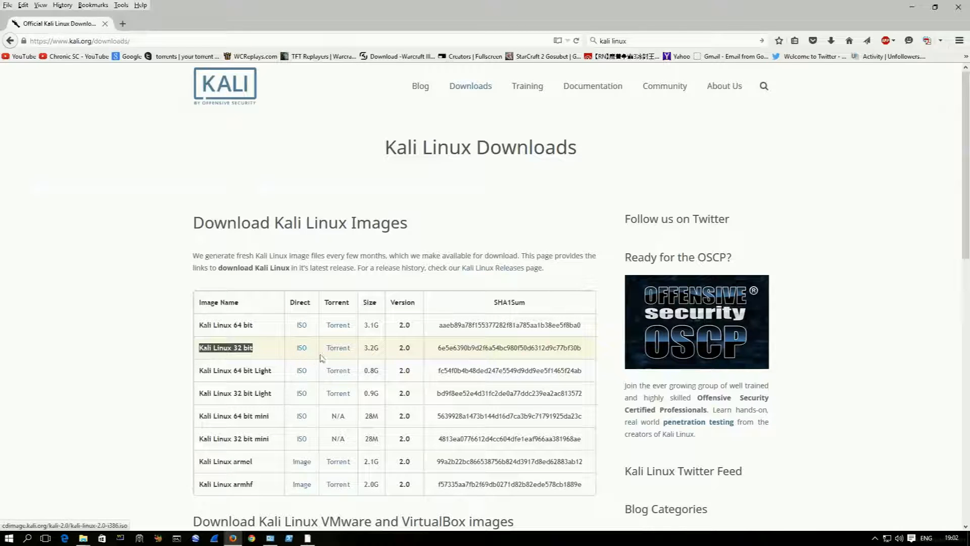
left_click_drag(321, 349, 354, 348)
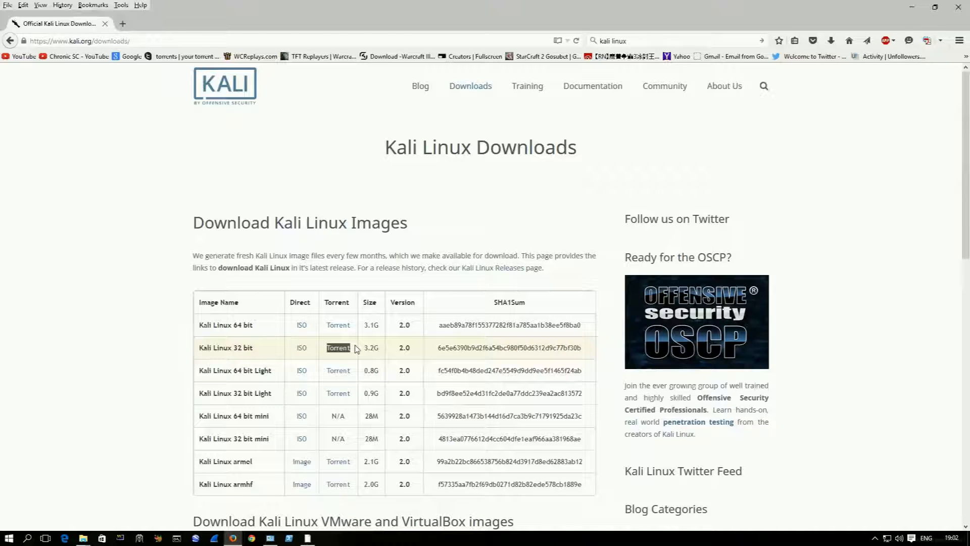
left_click_drag(324, 356, 353, 346)
Step: Get the torrent file for the Kali Linux 32 bit image and open it with BitComet
left_click(346, 349)
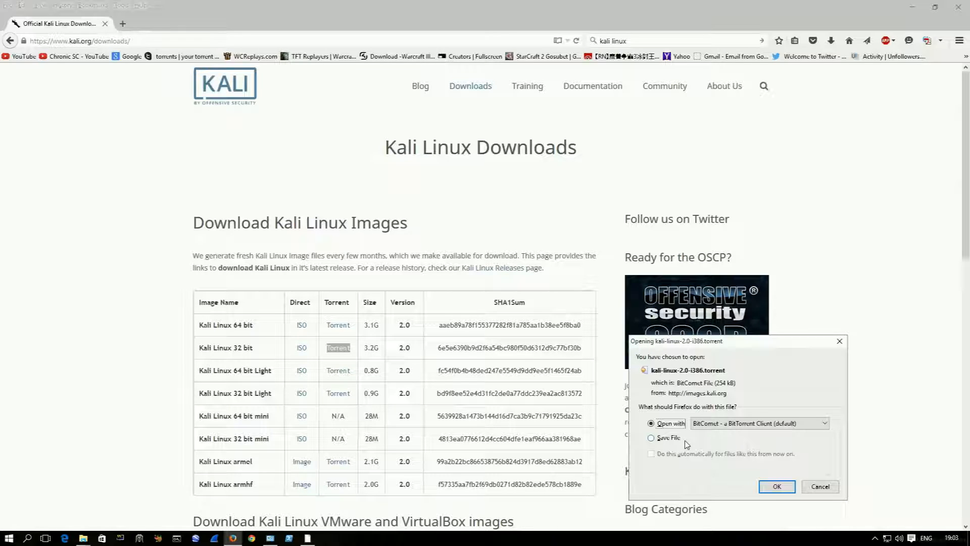
left_click(711, 423)
left_click(712, 422)
left_click(793, 486)
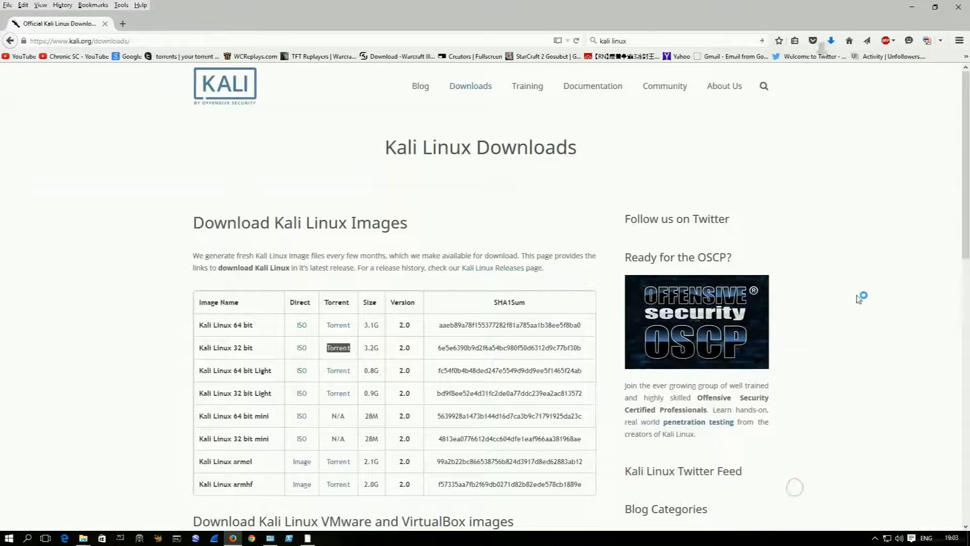
Step: Allow BitComet through the Windows Firewall and start downloading the kali-linux-2.0-i386 torrent immediately
left_click(830, 41)
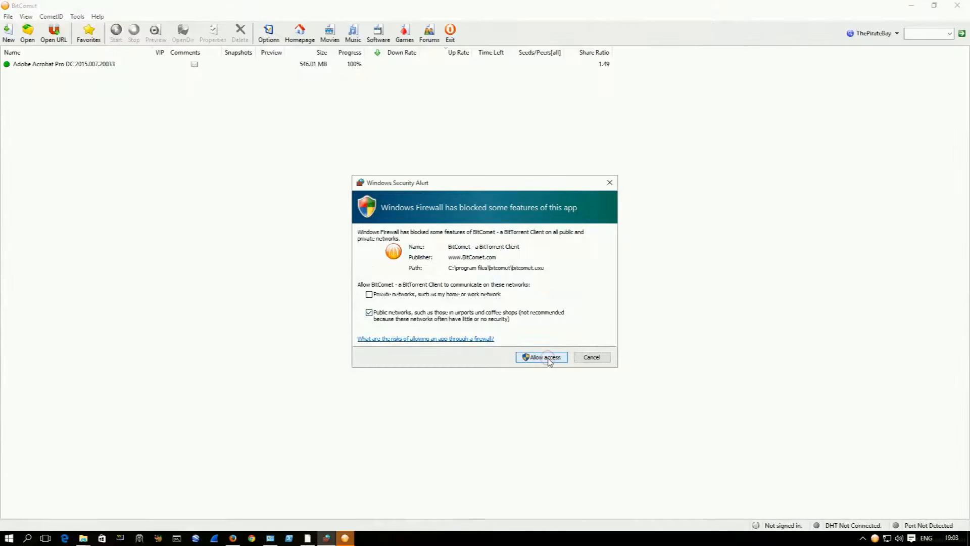
left_click(543, 357)
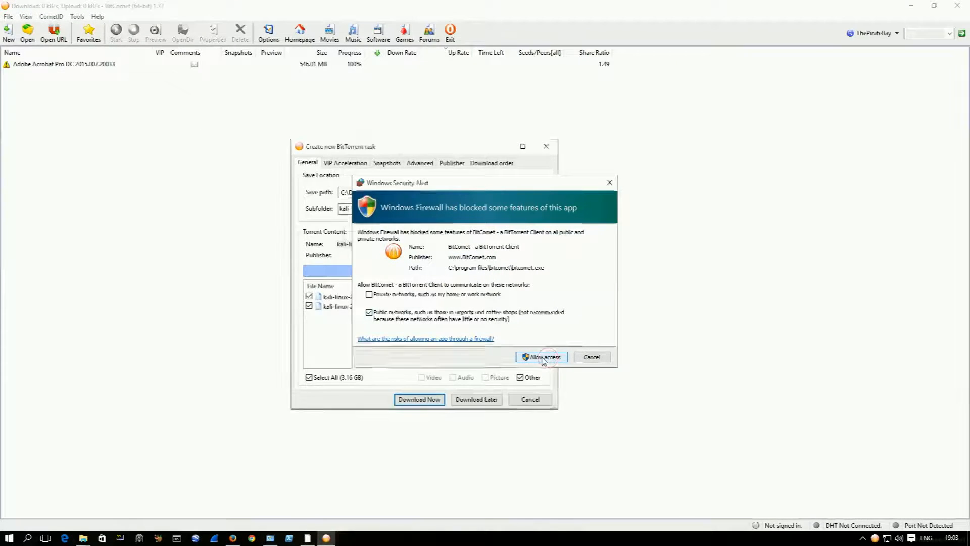
left_click(334, 298)
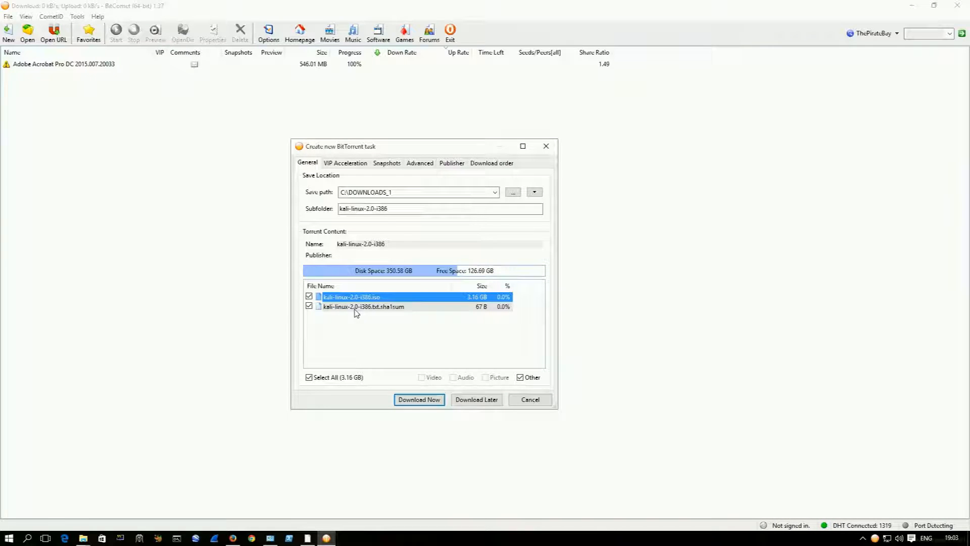
left_click(420, 400)
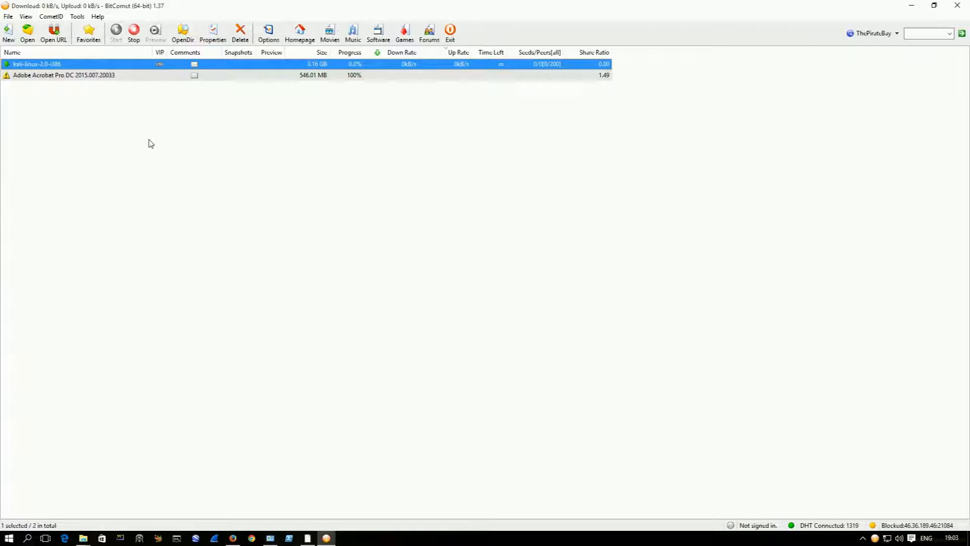
left_click(388, 120)
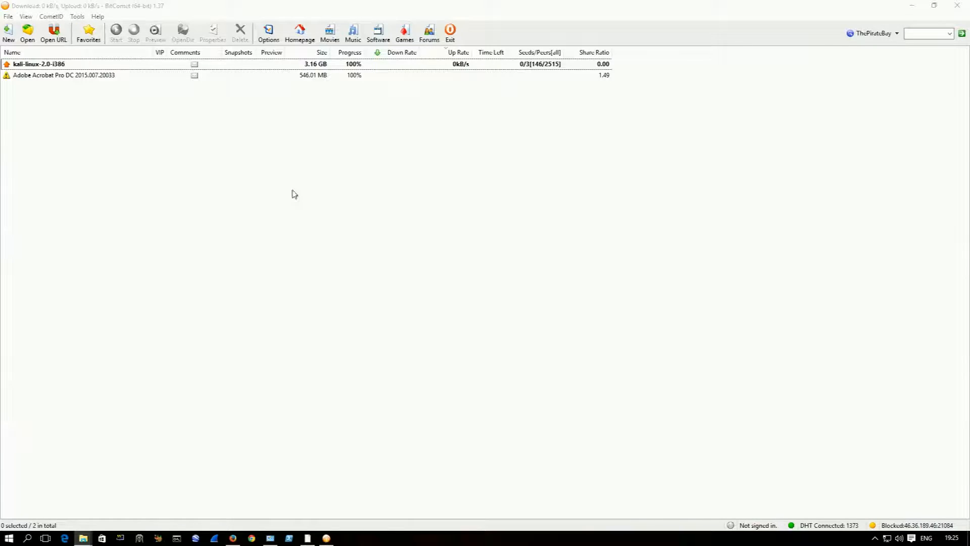
Step: Stop the completed kali-linux-2.0-i386 torrent task so that it no longer seeds
left_click(348, 65)
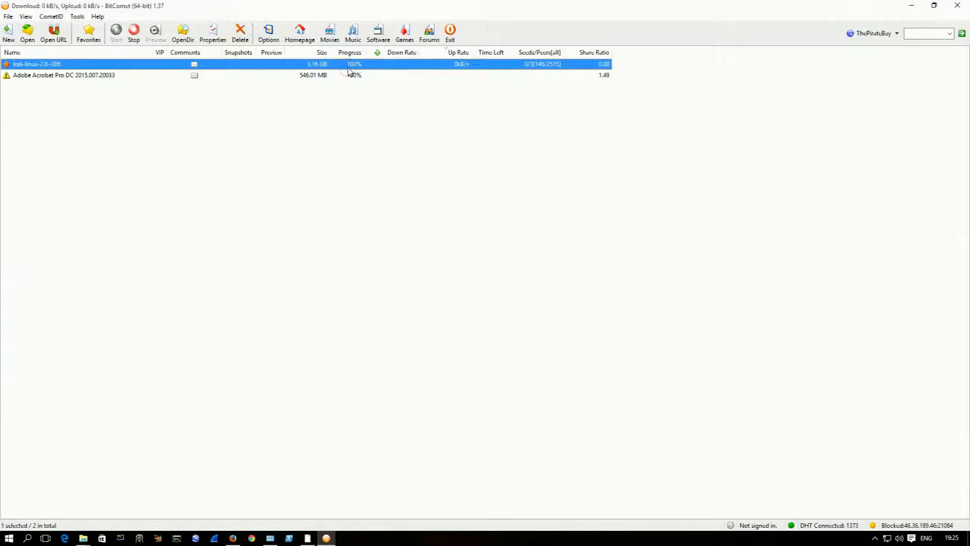
right_click(348, 70)
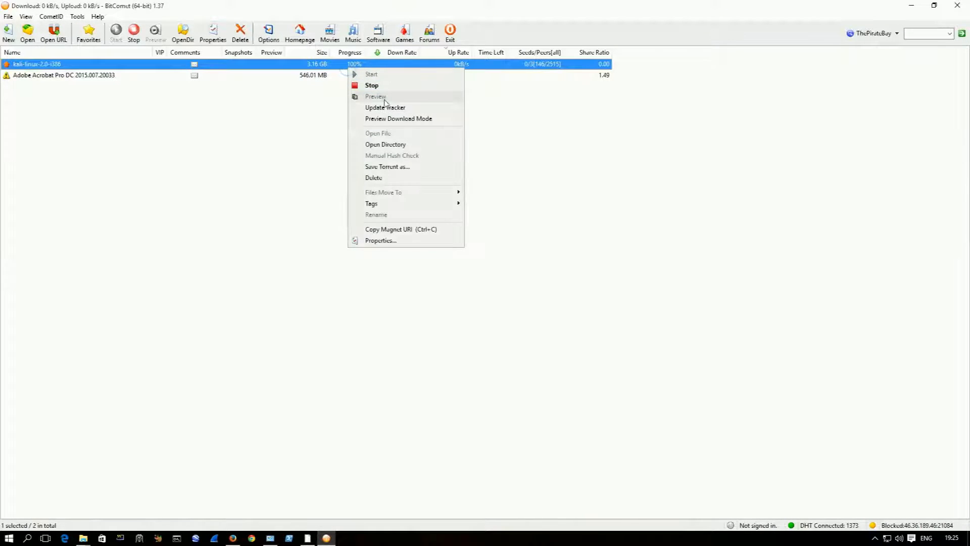
left_click(353, 84)
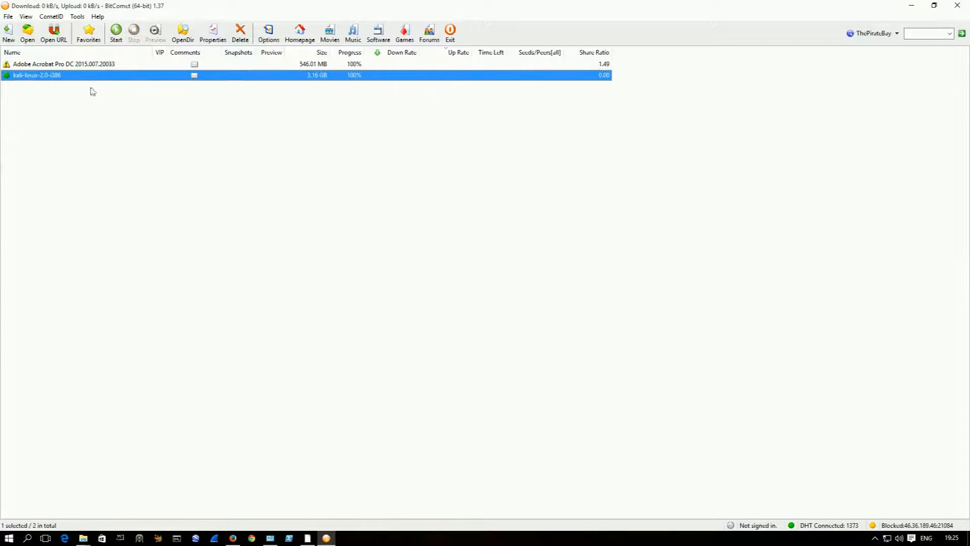
double_click(62, 75)
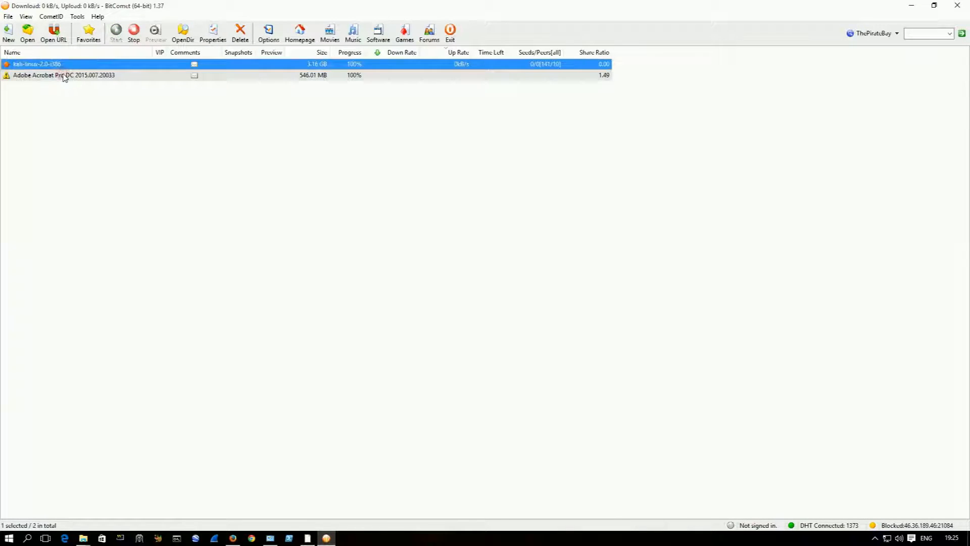
double_click(63, 64)
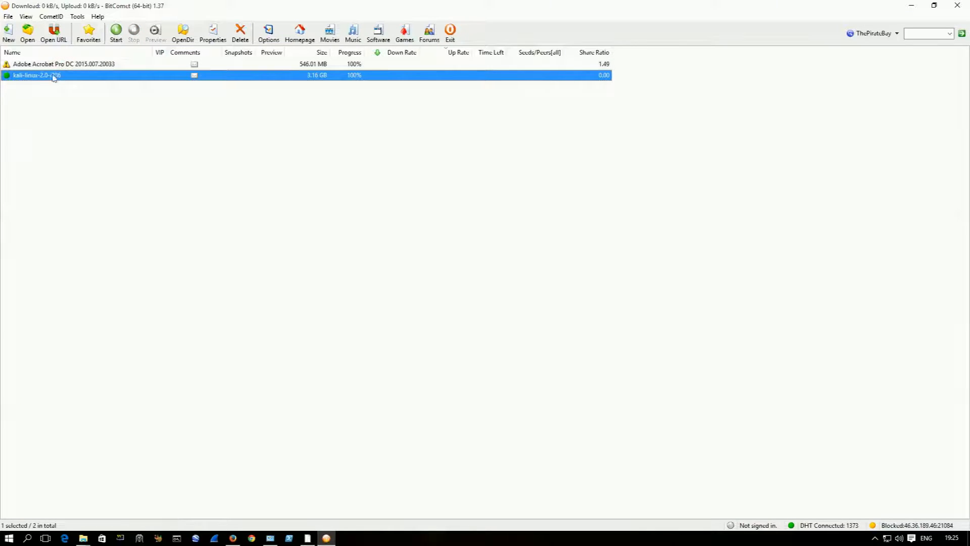
Step: Open the download directory of the kali-linux-2.0-i386 torrent and select kali-linux-2.0-i386.iso
right_click(60, 80)
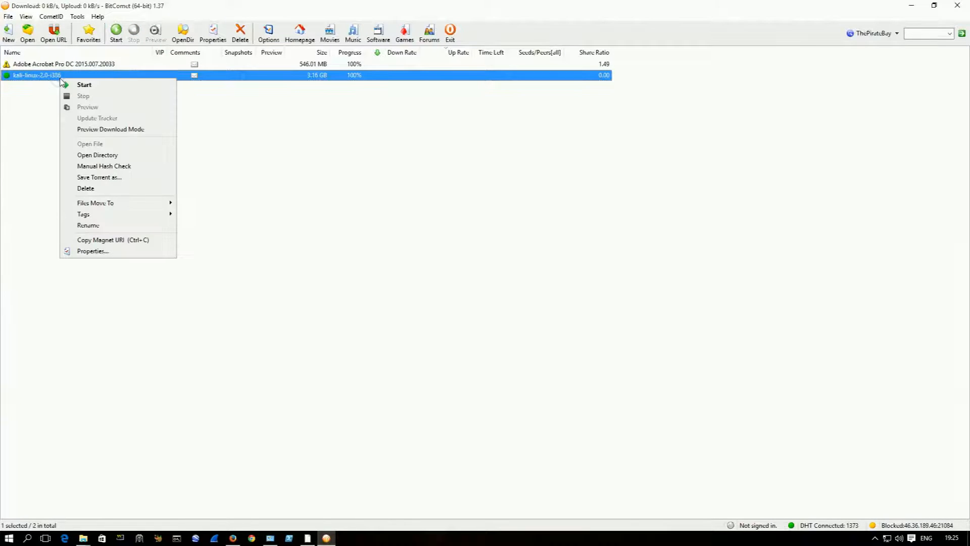
left_click(122, 156)
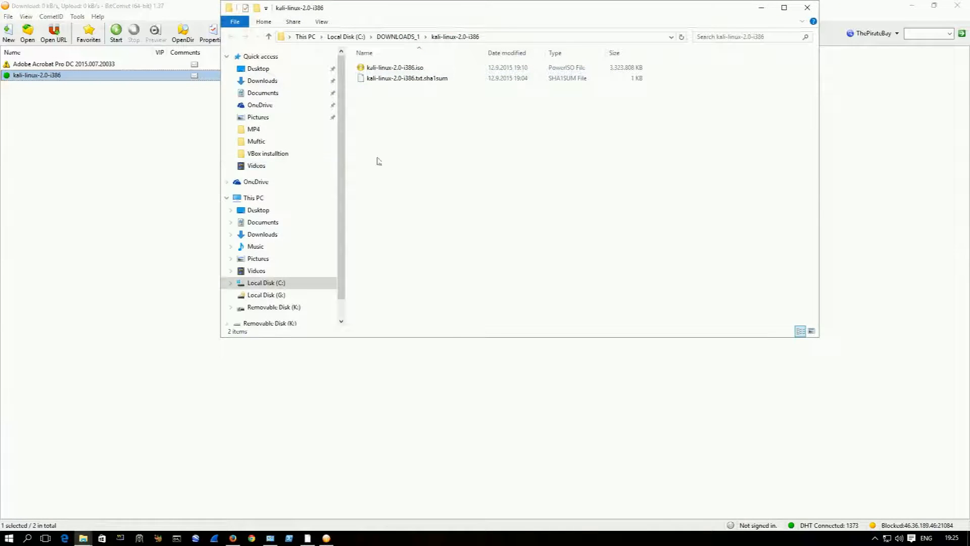
double_click(398, 70)
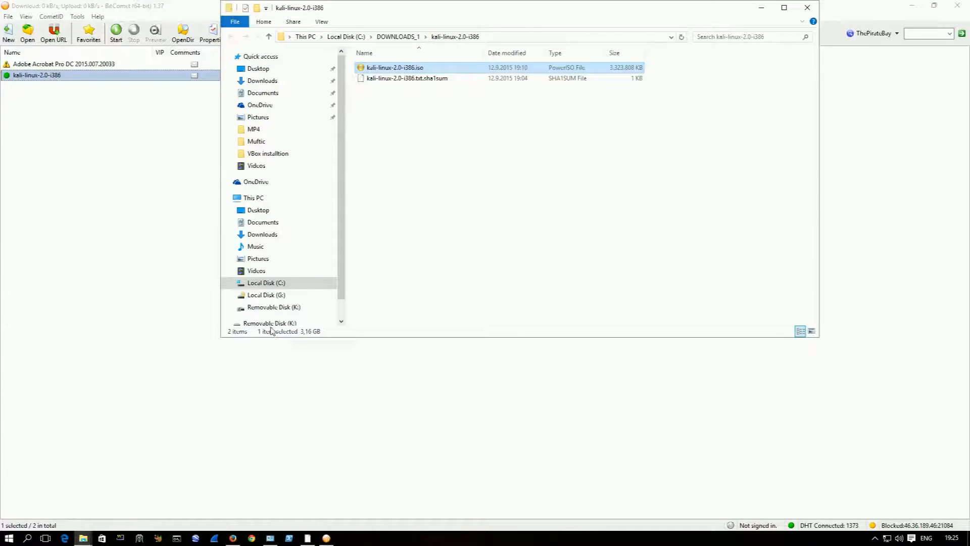
Step: Minimize BitComet, move the ISO folder window aside and switch to Oracle VM VirtualBox Manager
left_click(909, 13)
left_click(913, 9)
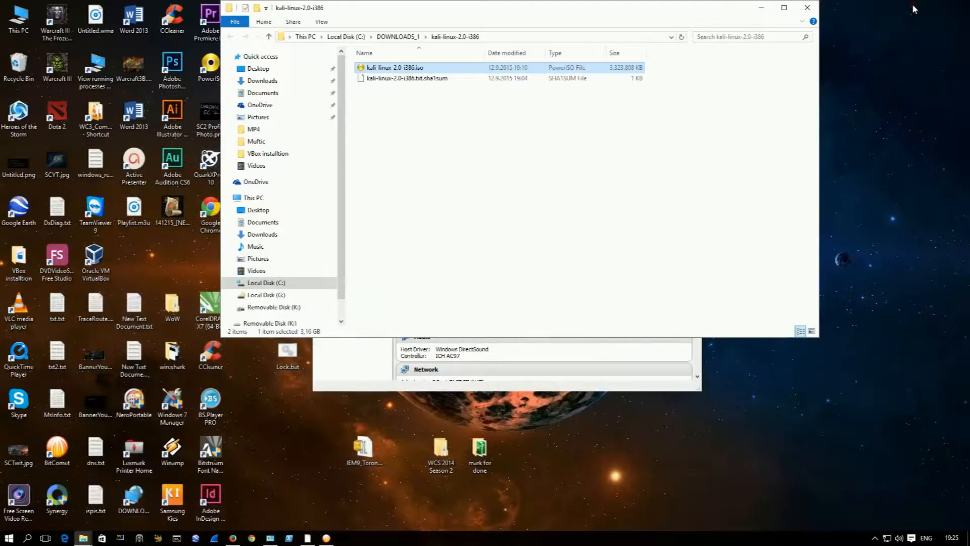
left_click_drag(718, 10, 538, 211)
left_click(551, 133)
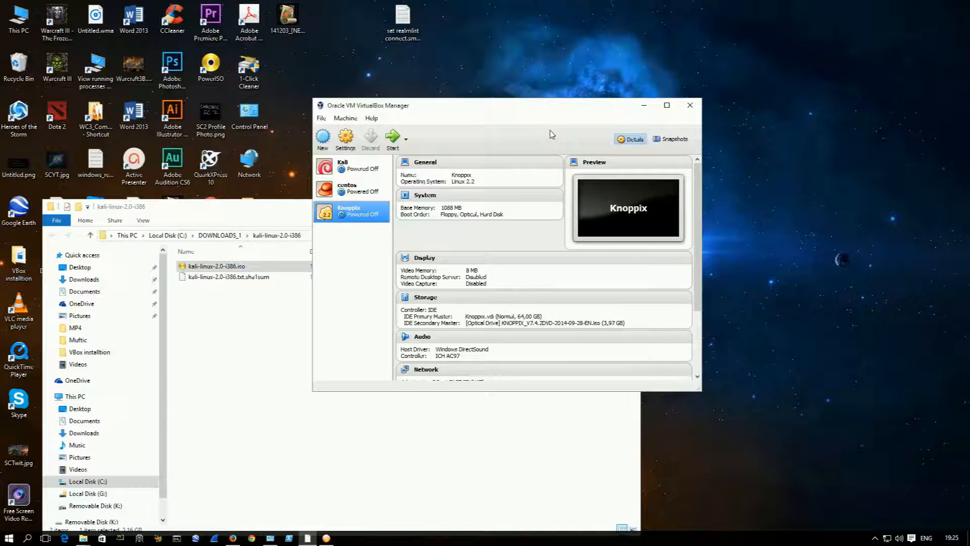
Step: Begin a new virtual machine named Kali Sana with type Linux and version Debian (32-bit)
left_click(322, 136)
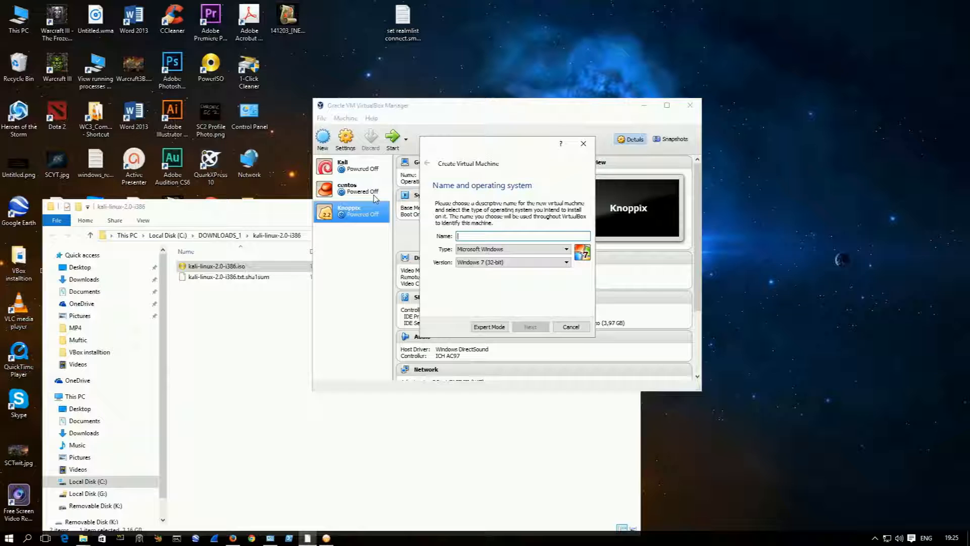
type("Kali Sunu")
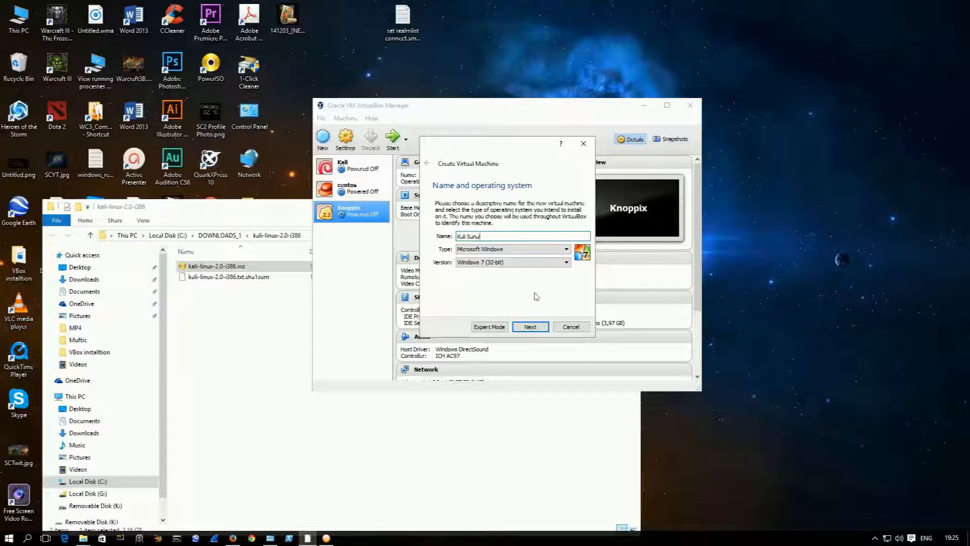
left_click(508, 248)
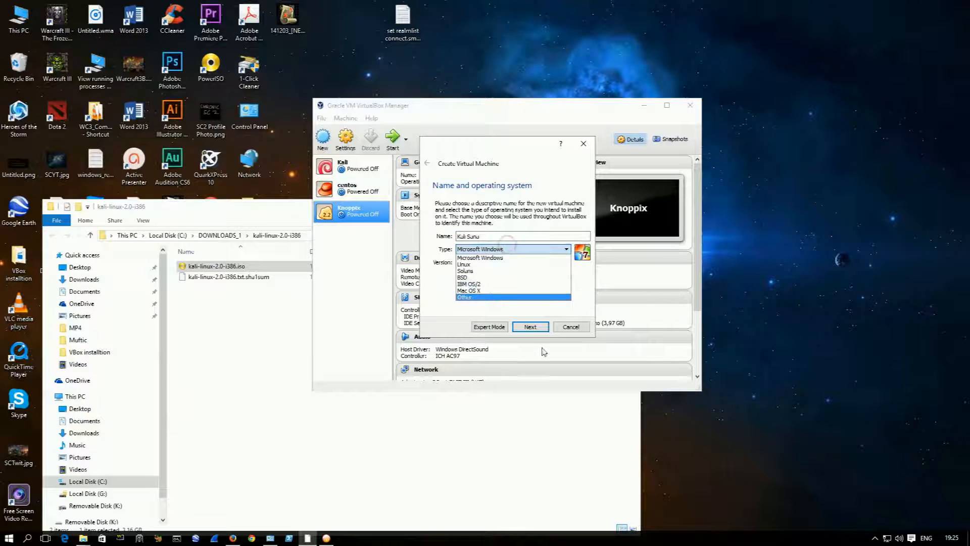
left_click(508, 264)
left_click(507, 262)
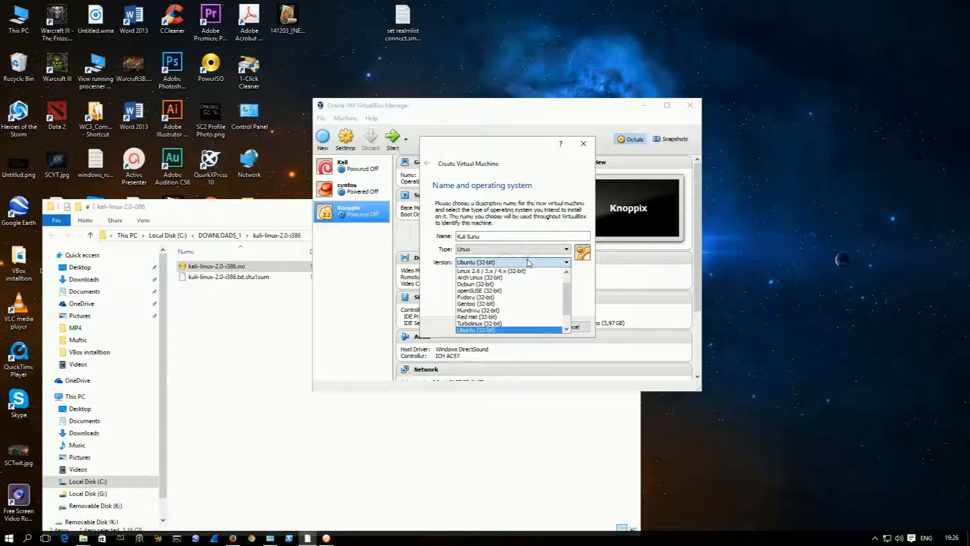
scroll(531, 313, "up", 1)
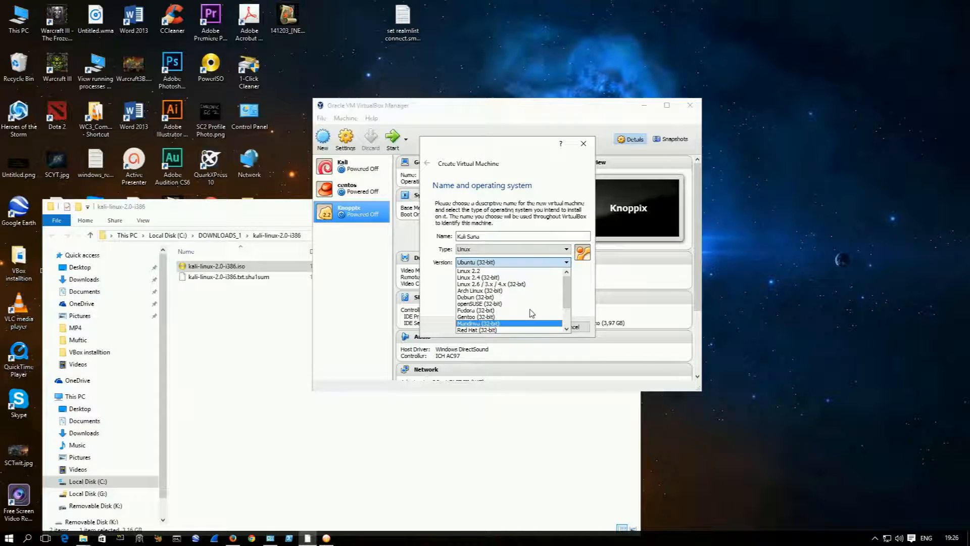
left_click(501, 297)
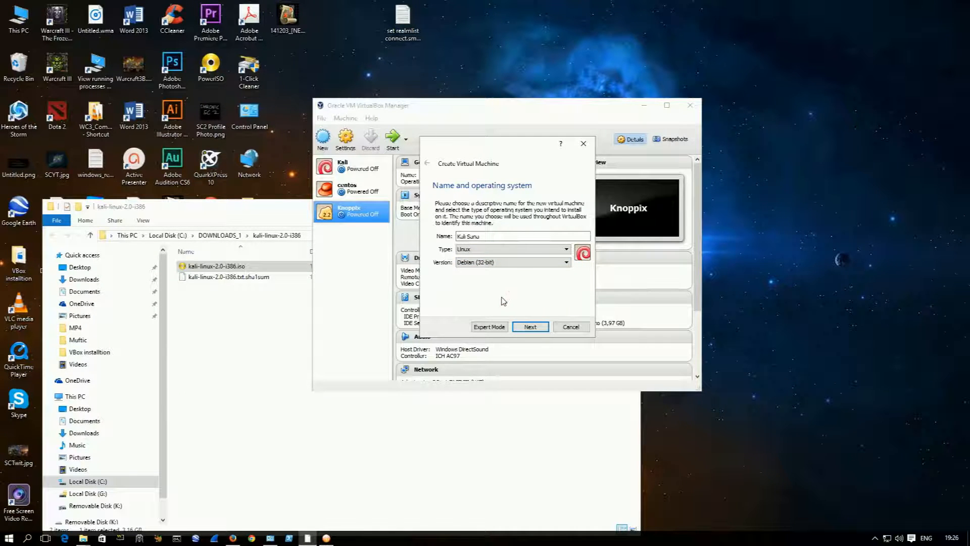
left_click(505, 262)
scroll(508, 303, "down", 2)
scroll(508, 317, "up", 2)
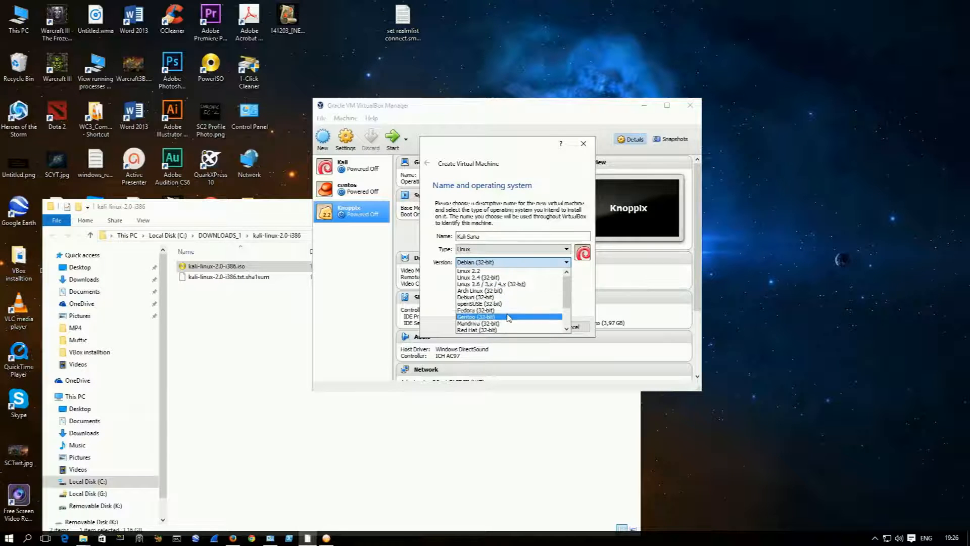
left_click(590, 283)
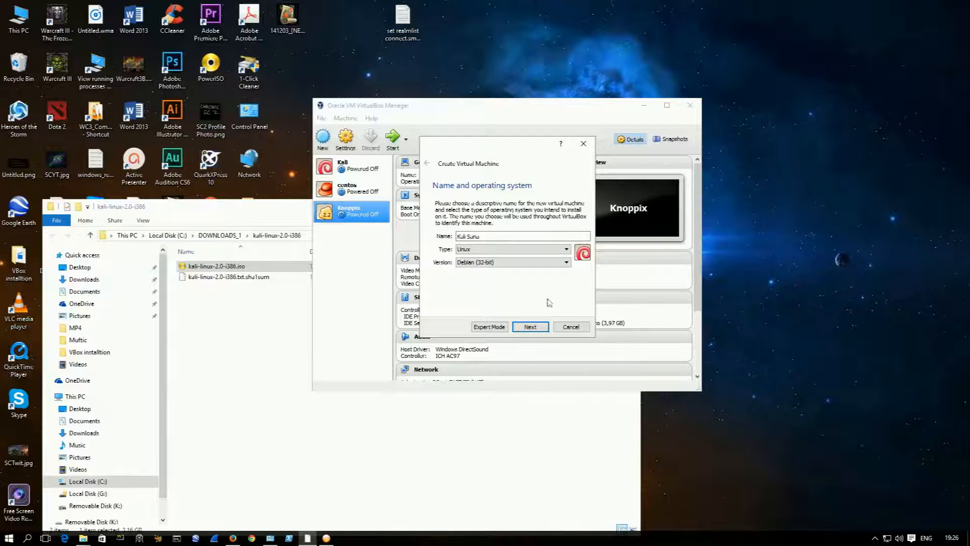
left_click(556, 264)
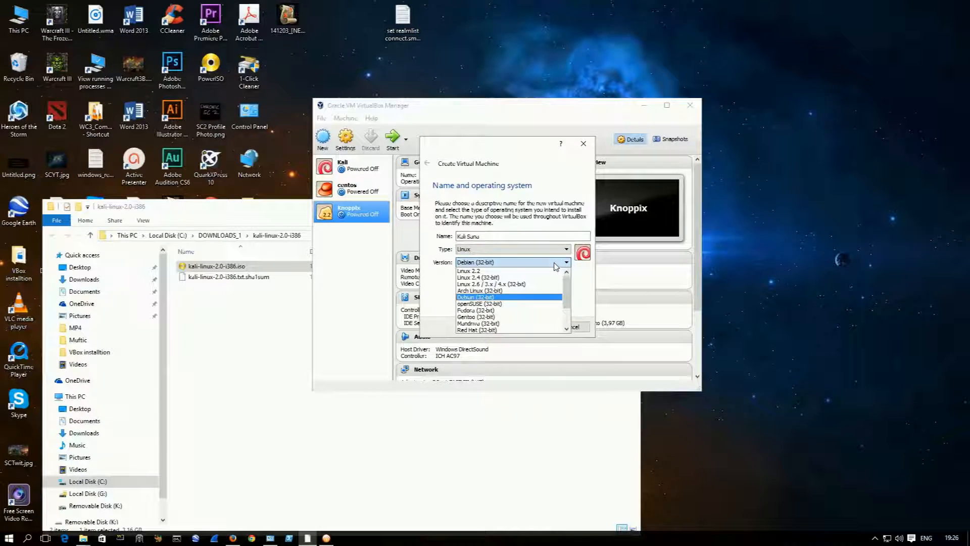
left_click(555, 263)
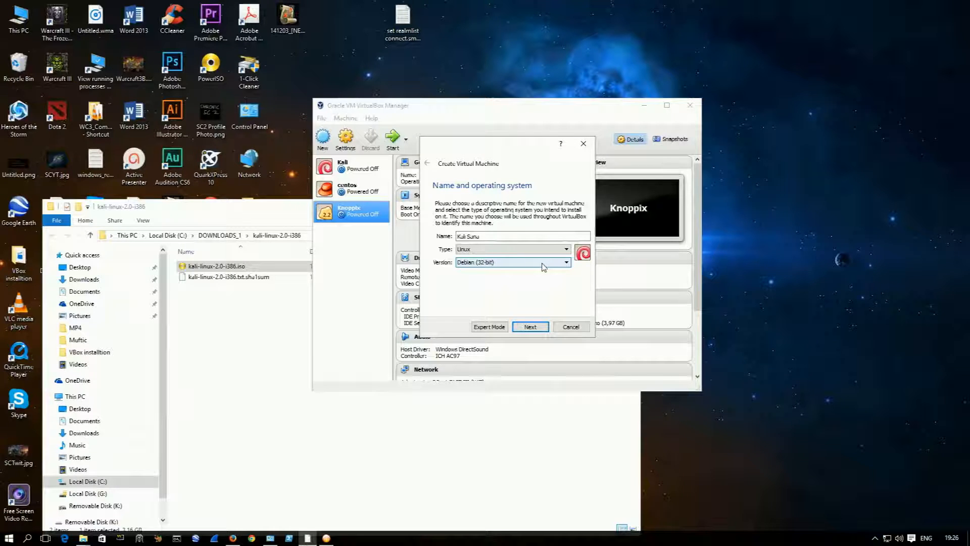
Step: Accept the name and operating system, and set the new machine's memory size to 1280 MB
left_click(525, 327)
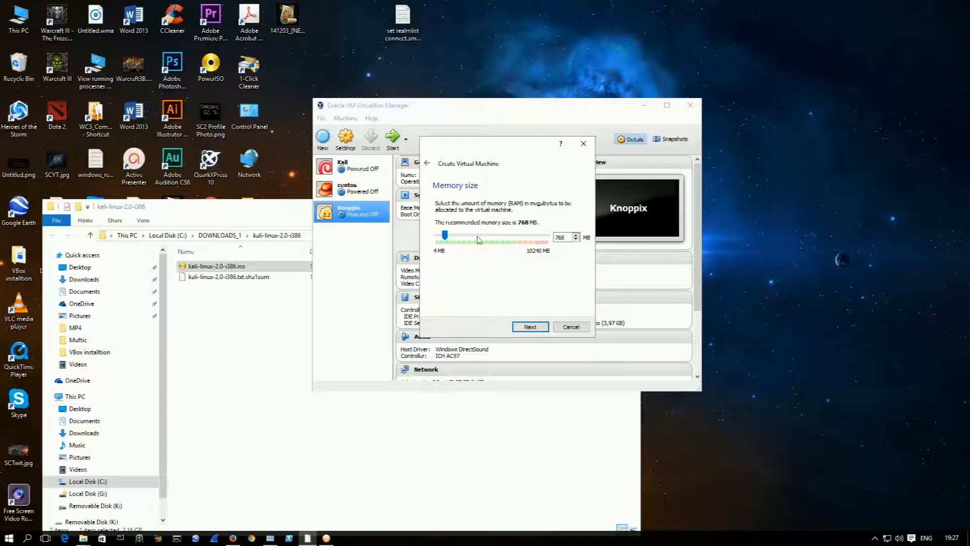
left_click(452, 237)
left_click(530, 327)
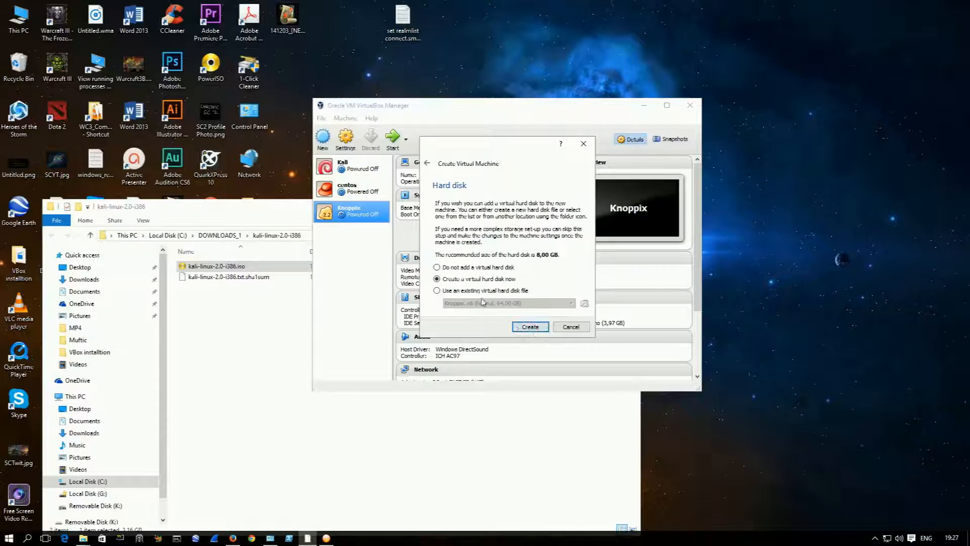
Step: Choose to create a new virtual hard disk as a dynamically allocated VDI (VirtualBox Disk Image)
left_click(536, 326)
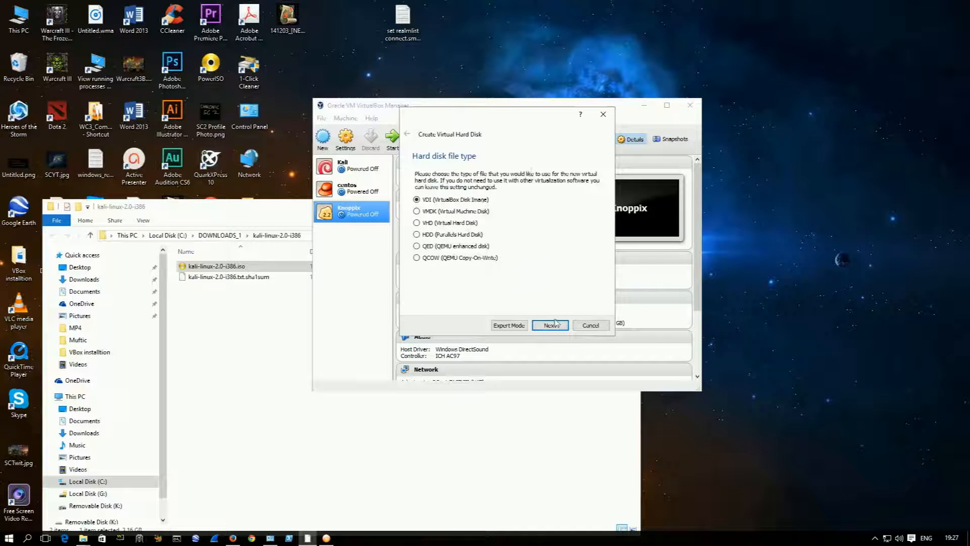
left_click(550, 325)
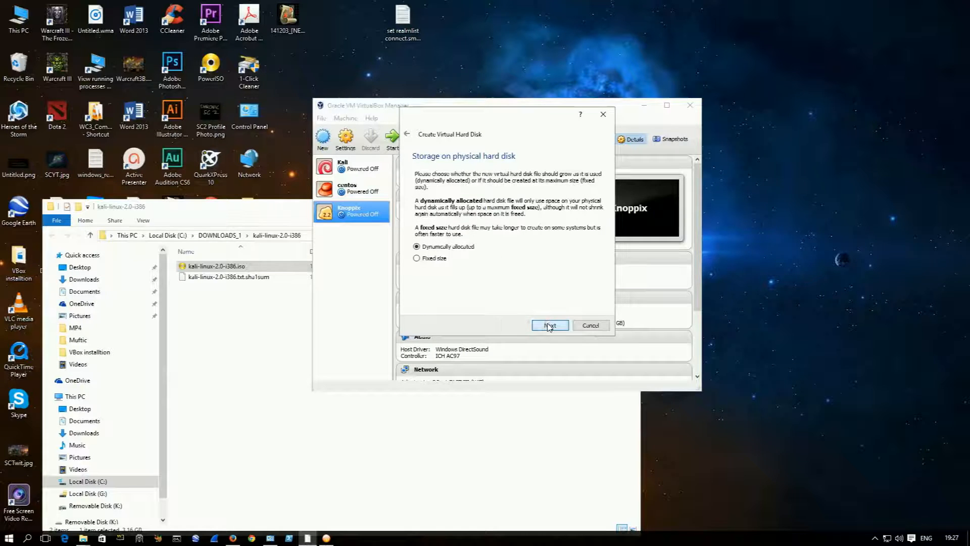
left_click(555, 326)
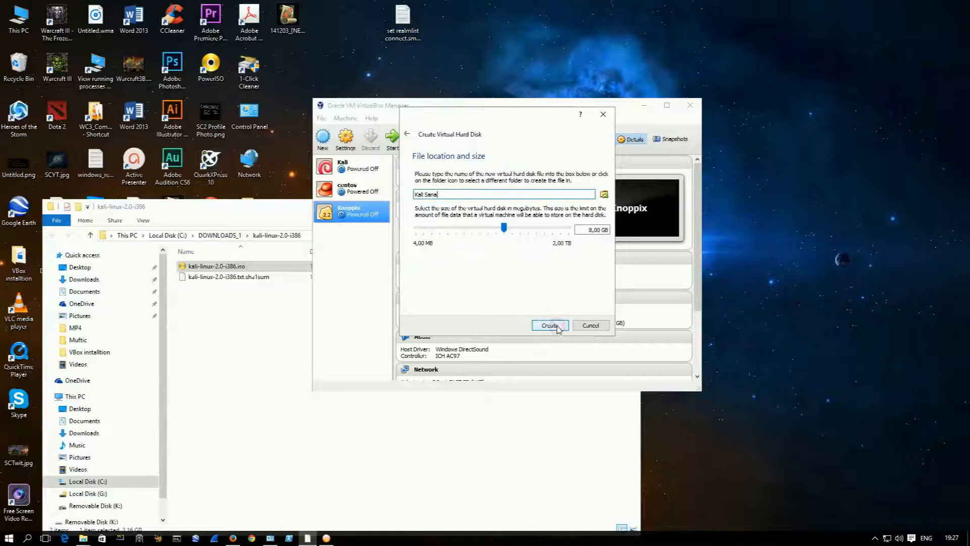
Step: Set the Kali Sana virtual hard disk size to 32 GB and create the disk
mouse_move(509, 234)
left_click_drag(505, 229, 520, 232)
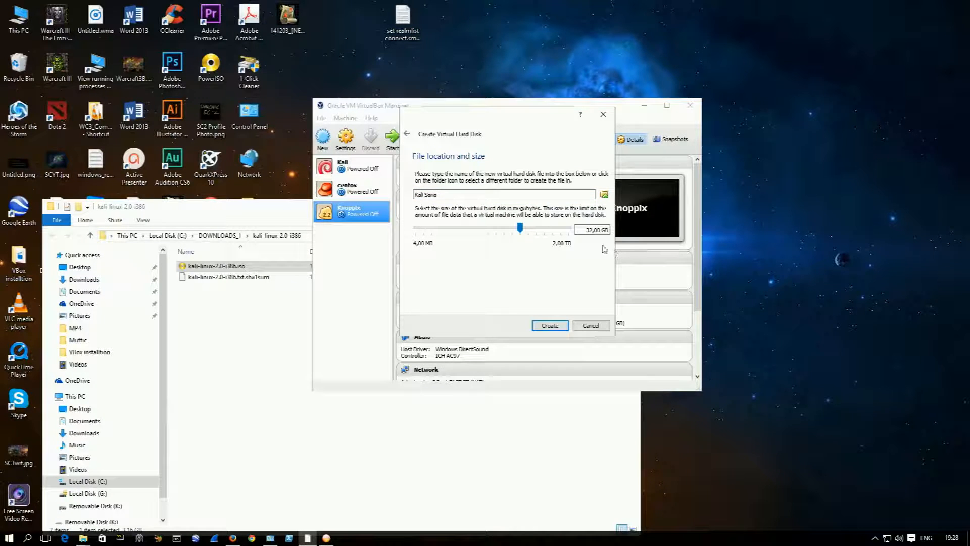
left_click_drag(586, 231, 610, 238)
left_click(551, 243)
left_click(535, 251)
left_click(560, 327)
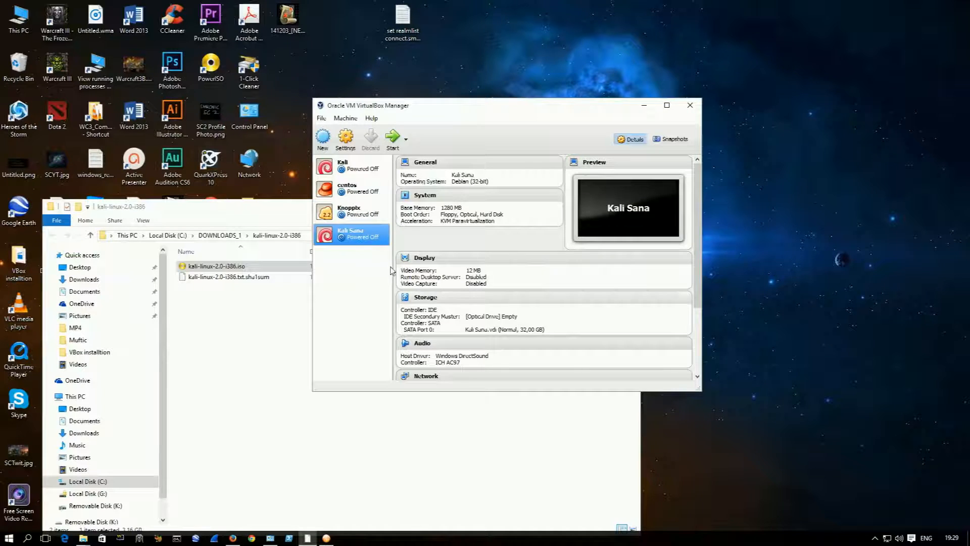
Step: Insert kali-linux-2.0-i386.iso from the DOWNLOADS_1 folder into the empty IDE optical drive of Kali Sana and save the settings
right_click(346, 239)
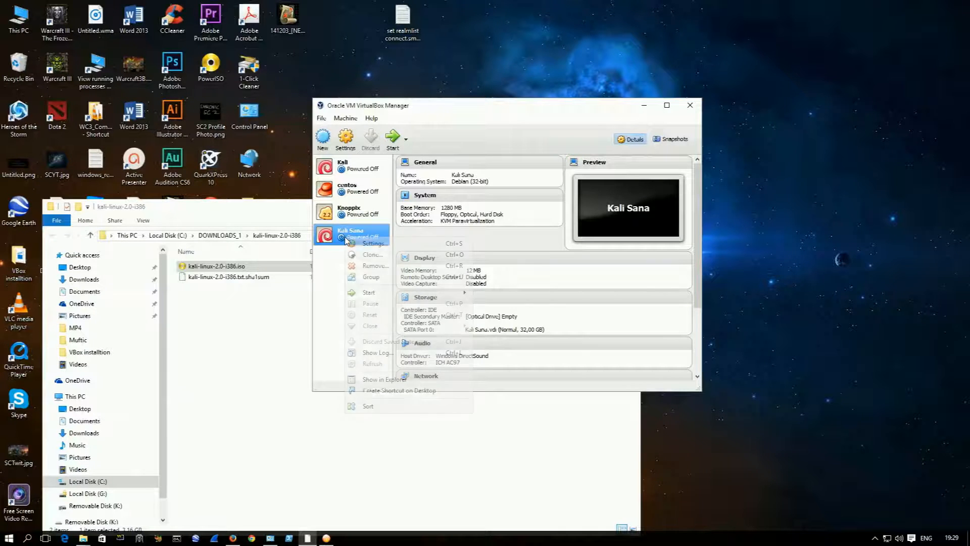
left_click(360, 244)
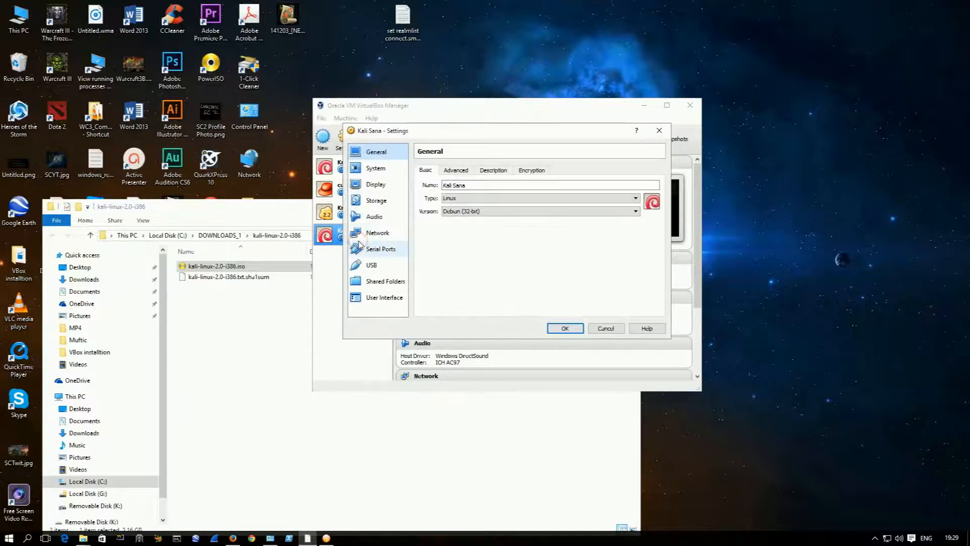
left_click(375, 199)
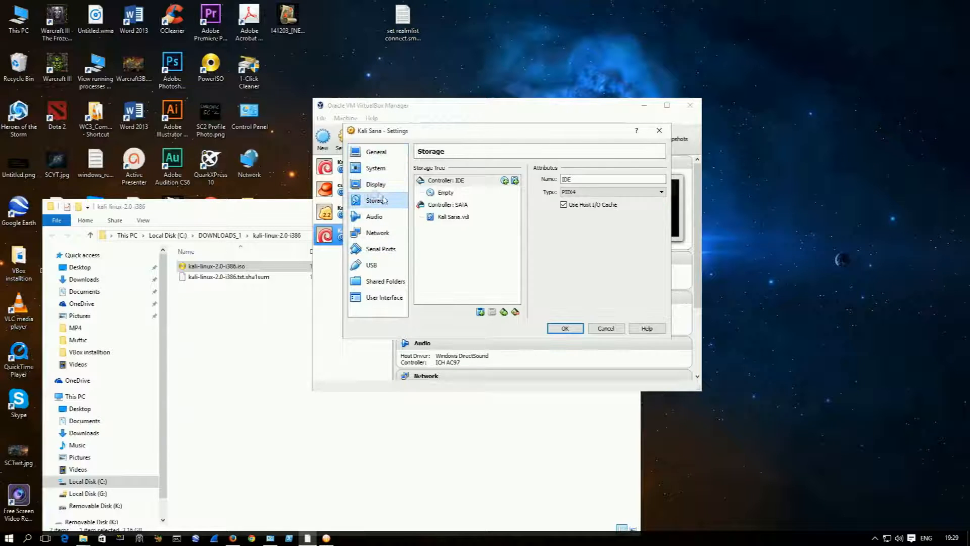
left_click(446, 194)
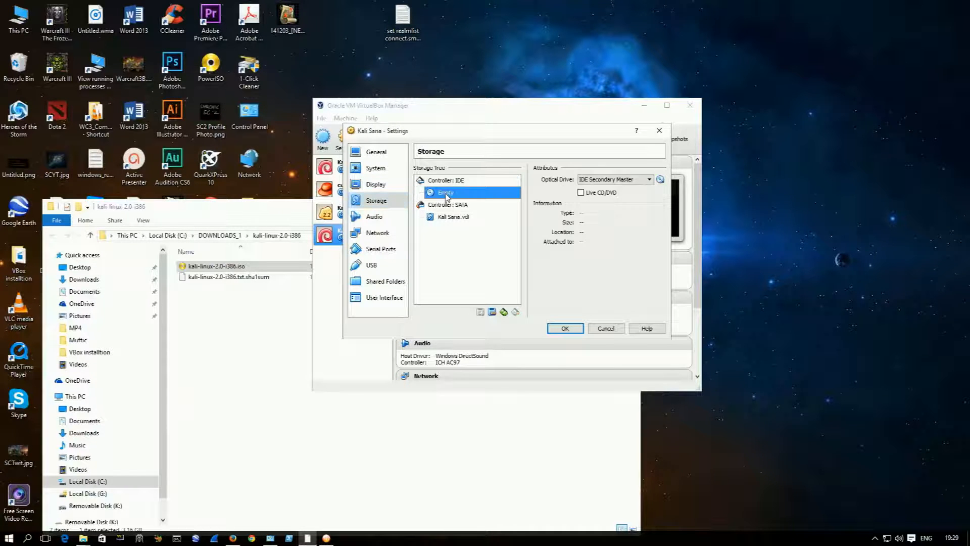
left_click(661, 181)
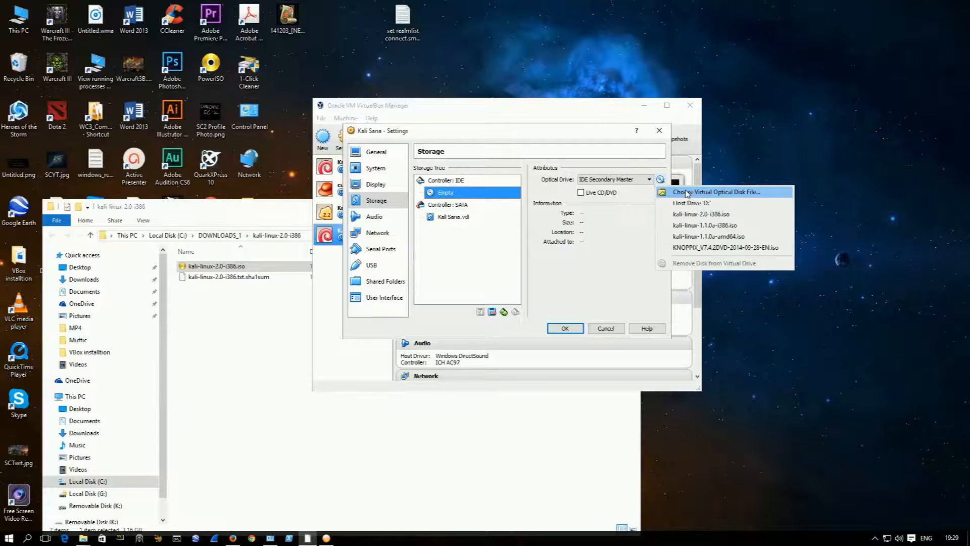
left_click(687, 193)
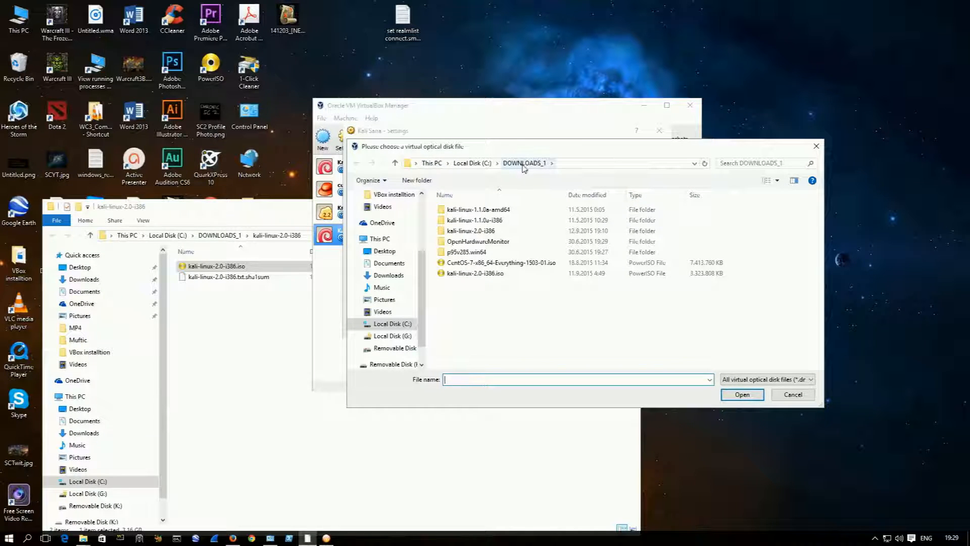
left_click(481, 276)
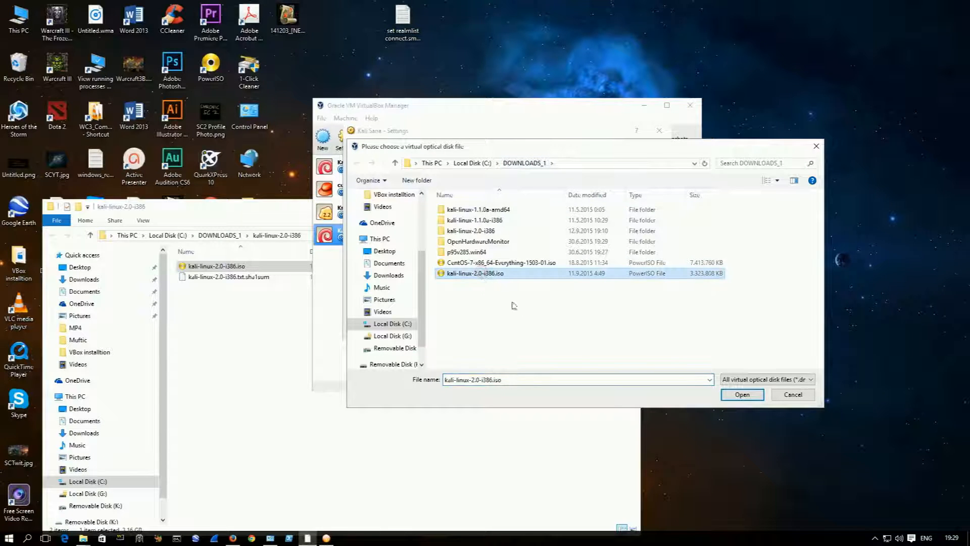
left_click(740, 394)
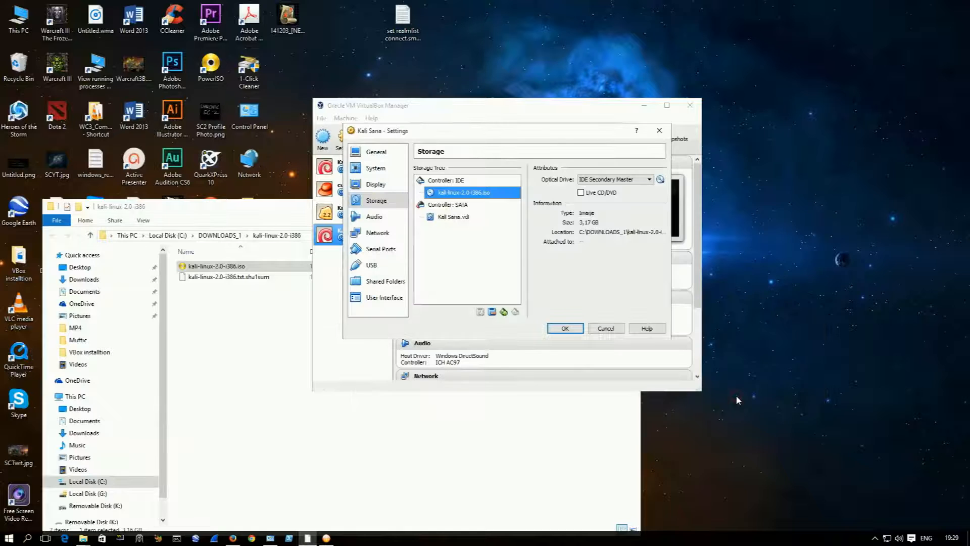
left_click(564, 328)
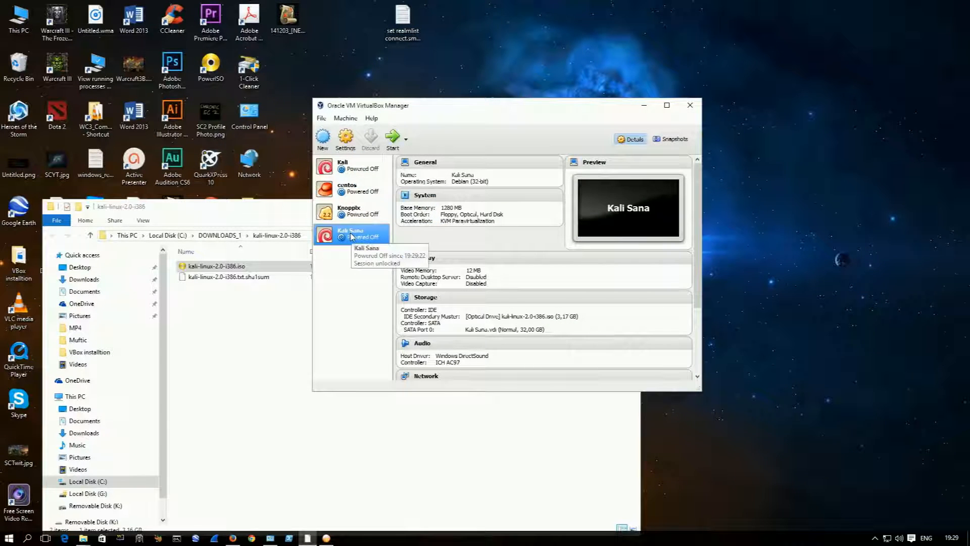
Step: Start the Kali Sana machine, dismiss the keyboard capture notice and try to run Install from the boot menu
double_click(352, 237)
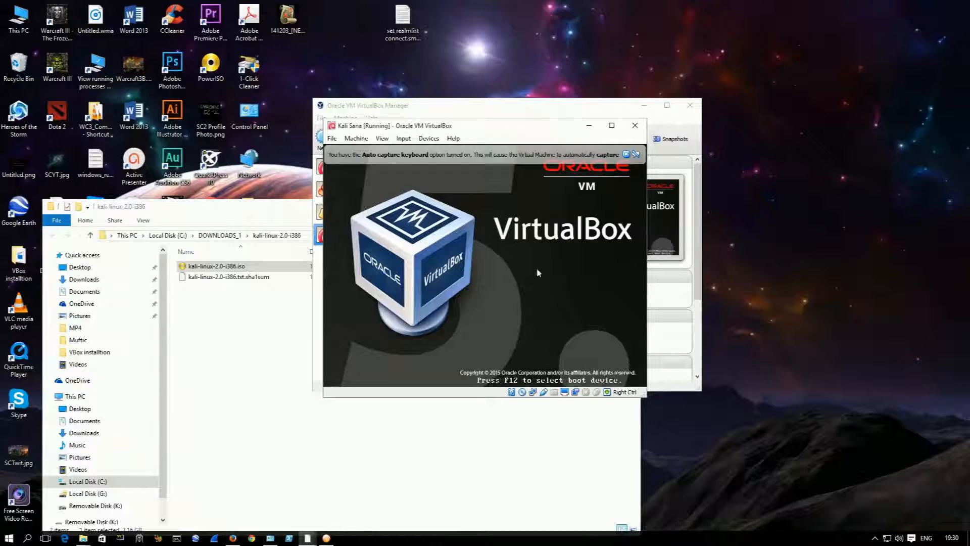
left_click(626, 154)
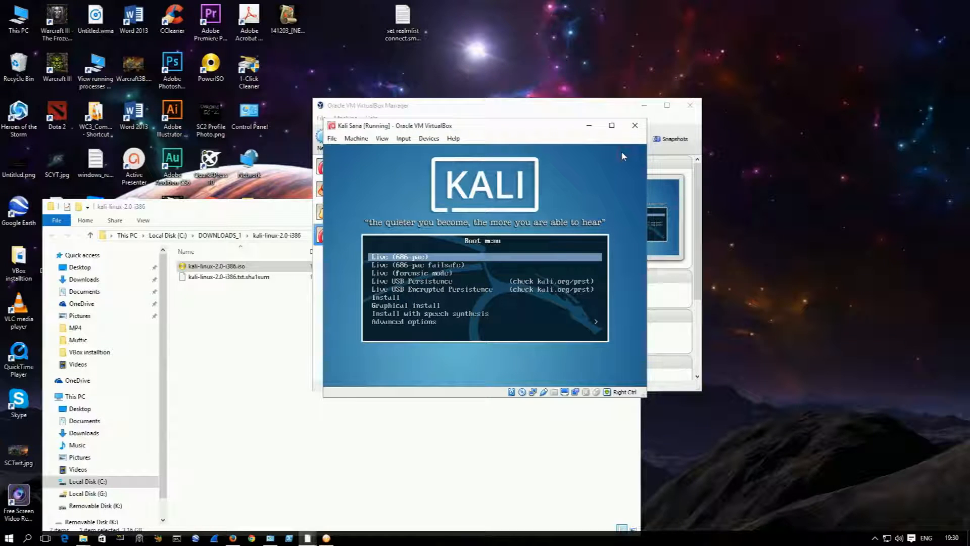
key("Down")
key("Down")
key("Down")
key("Down")
key("Down")
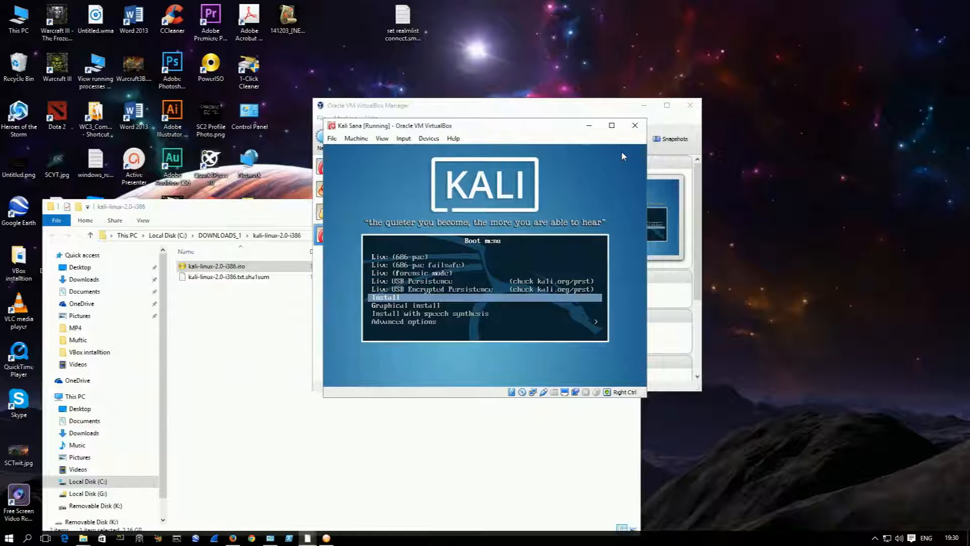
key("Return")
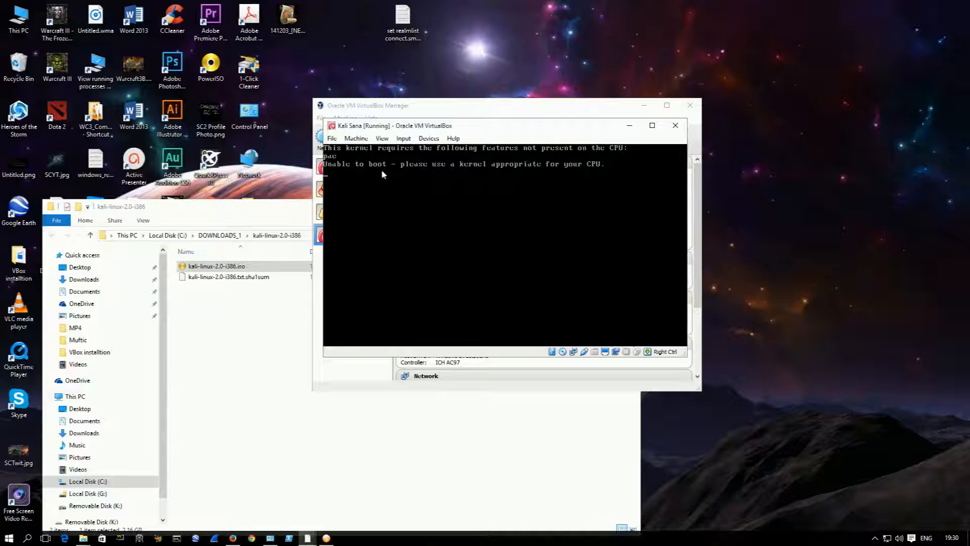
Step: Close the running Kali Sana machine by powering it off
left_click(680, 131)
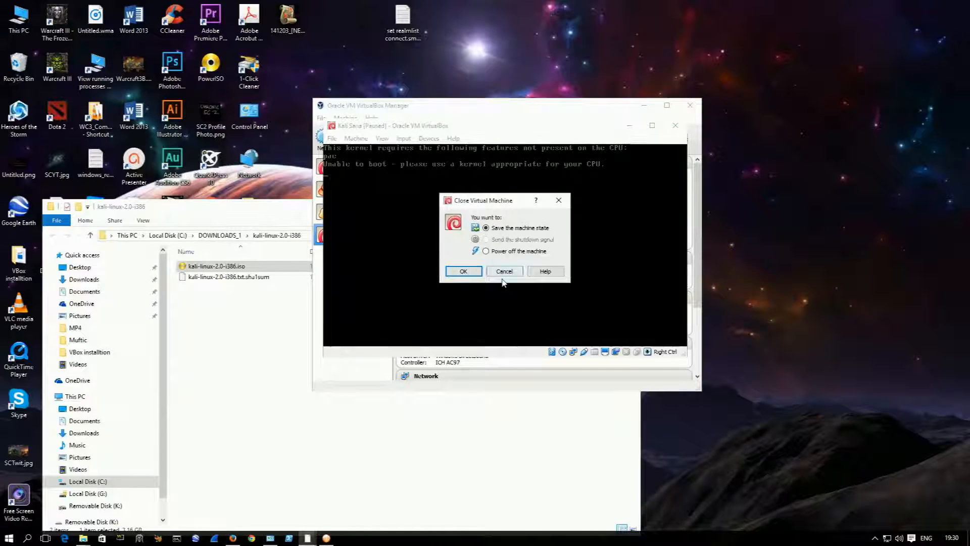
left_click(494, 251)
left_click(475, 269)
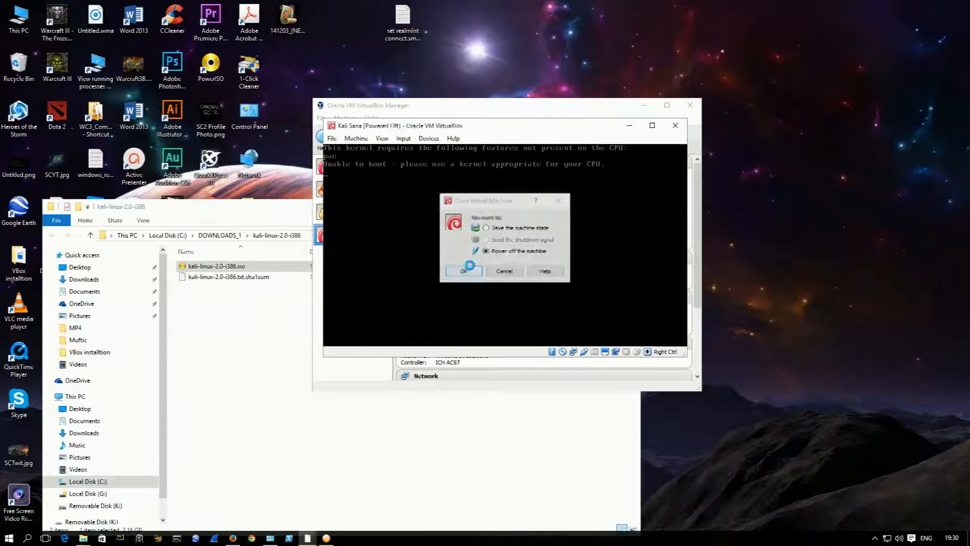
Step: Enable PAE/NX in the processor settings of the Kali Sana machine and save the settings
right_click(356, 237)
left_click(373, 246)
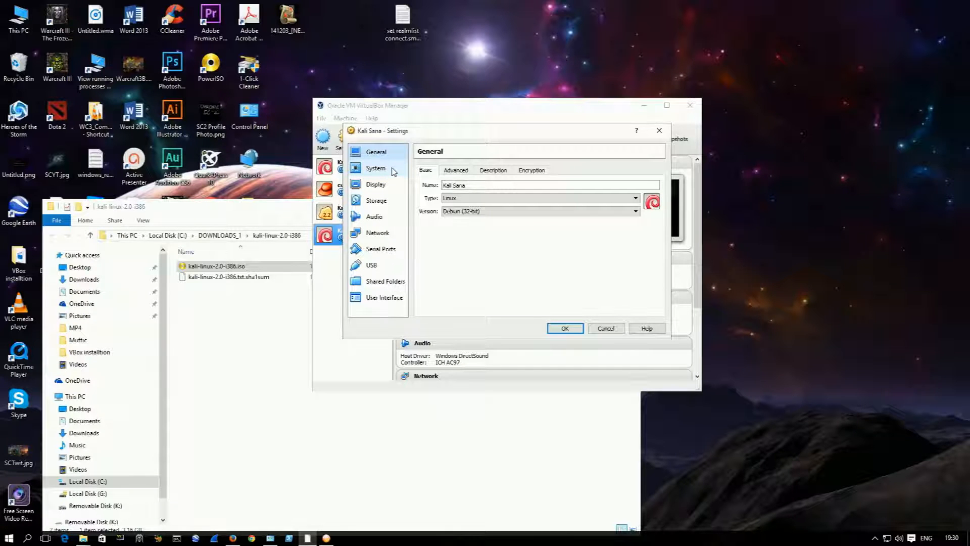
left_click(393, 172)
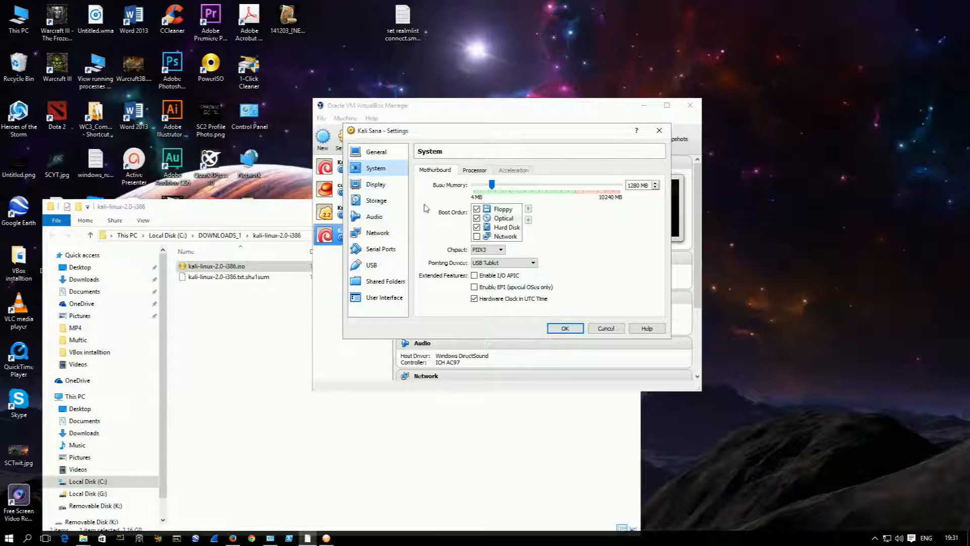
left_click(466, 172)
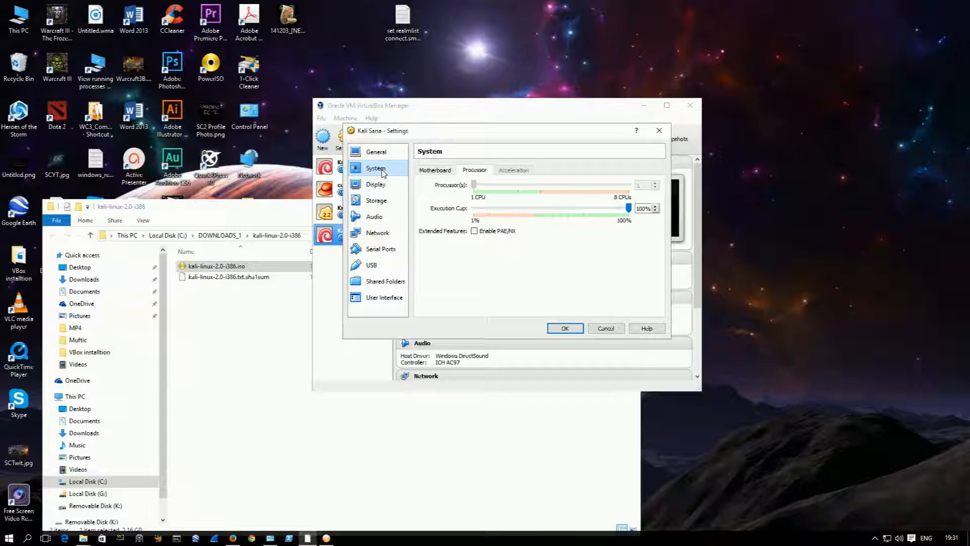
left_click(474, 230)
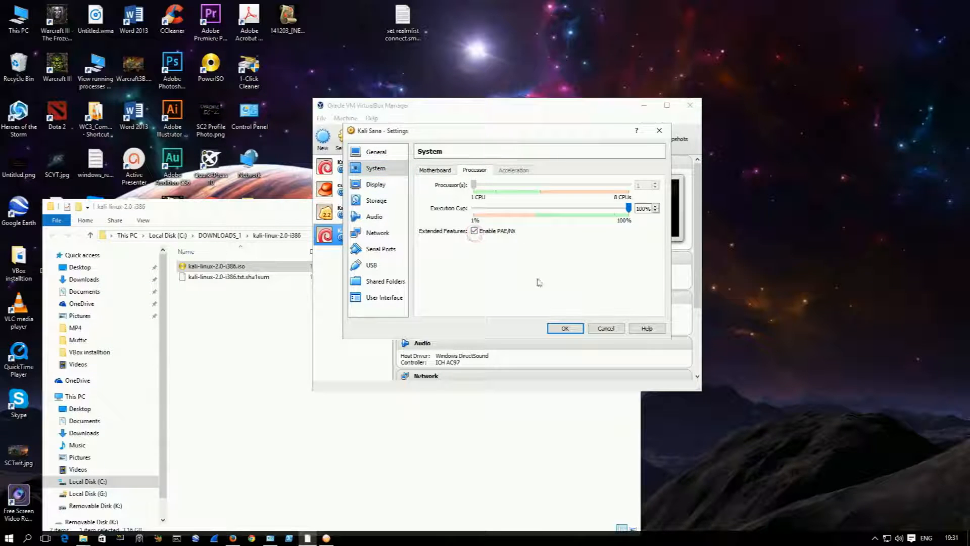
left_click(569, 329)
Step: Reopen the Kali Sana processor settings to check the PAE/NX option, then close them
right_click(360, 233)
left_click(387, 244)
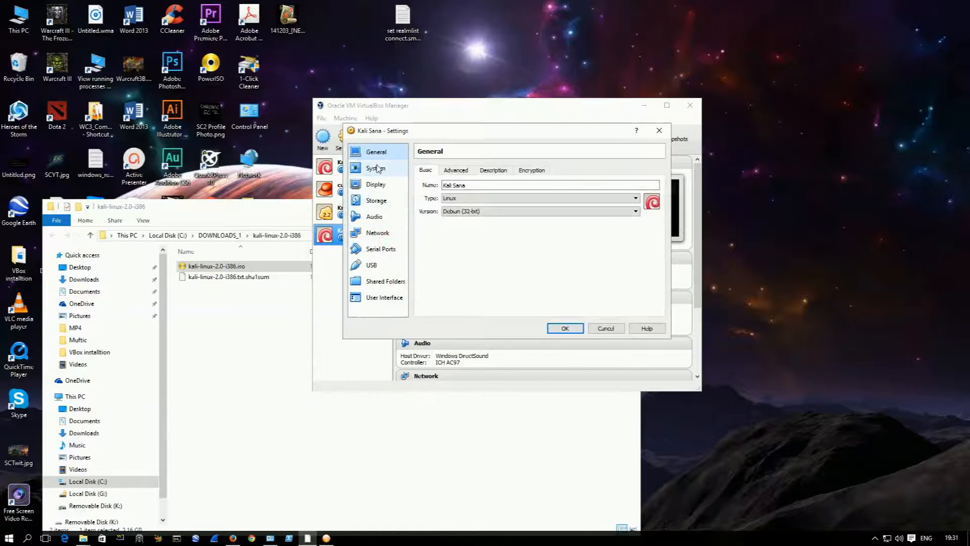
left_click(375, 168)
left_click(460, 172)
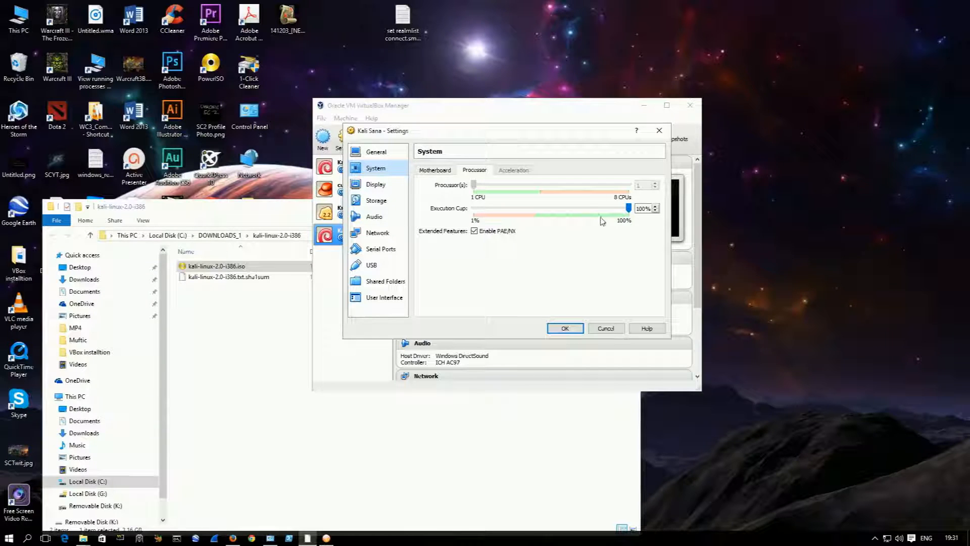
left_click(565, 328)
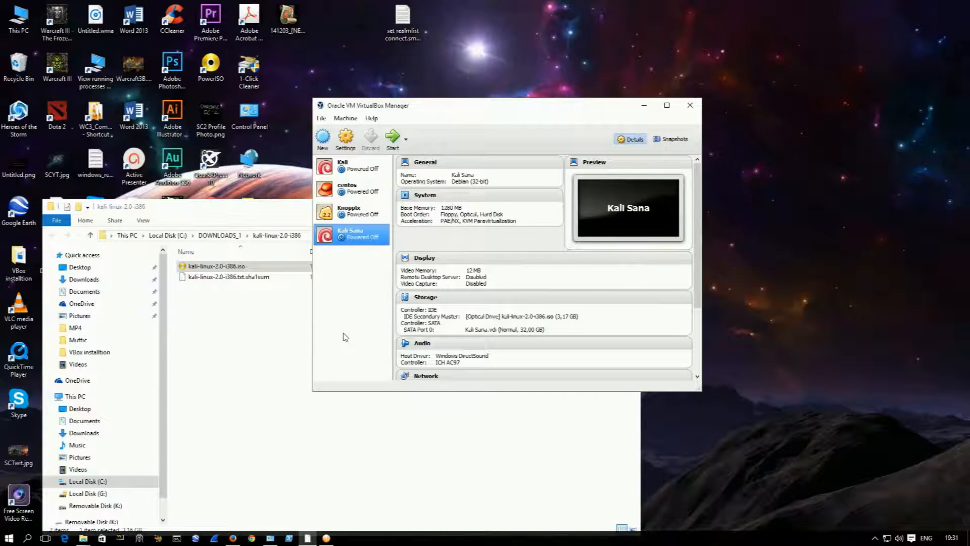
Step: Start the Kali Sana machine, dismiss the keyboard capture notice and run Install from the boot menu
double_click(346, 239)
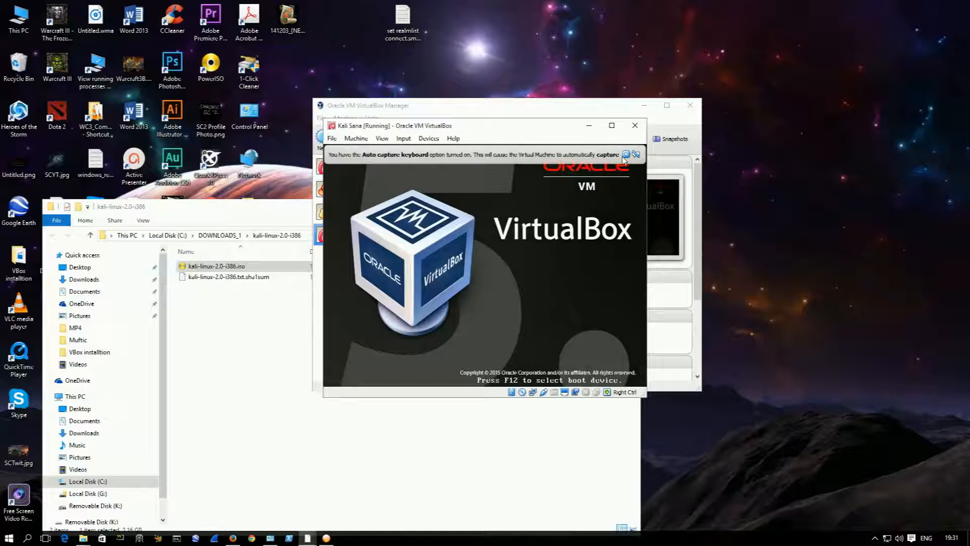
left_click(626, 154)
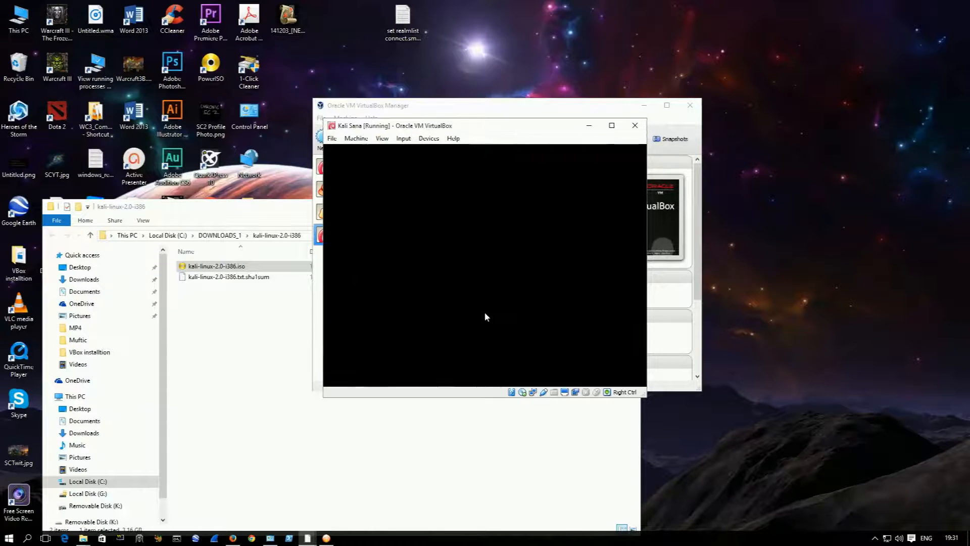
key("Down")
key("Down")
key("Down")
key("Down")
key("Down")
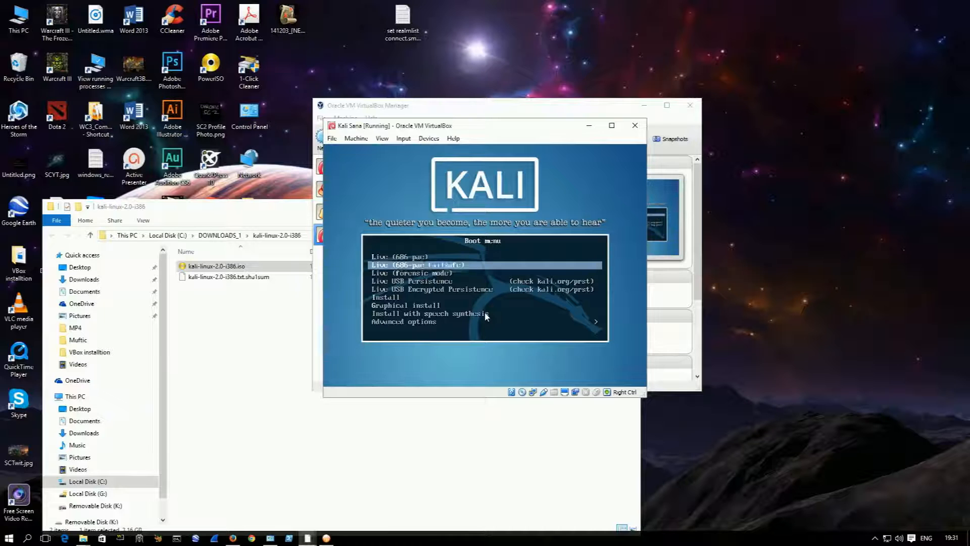
key("Return")
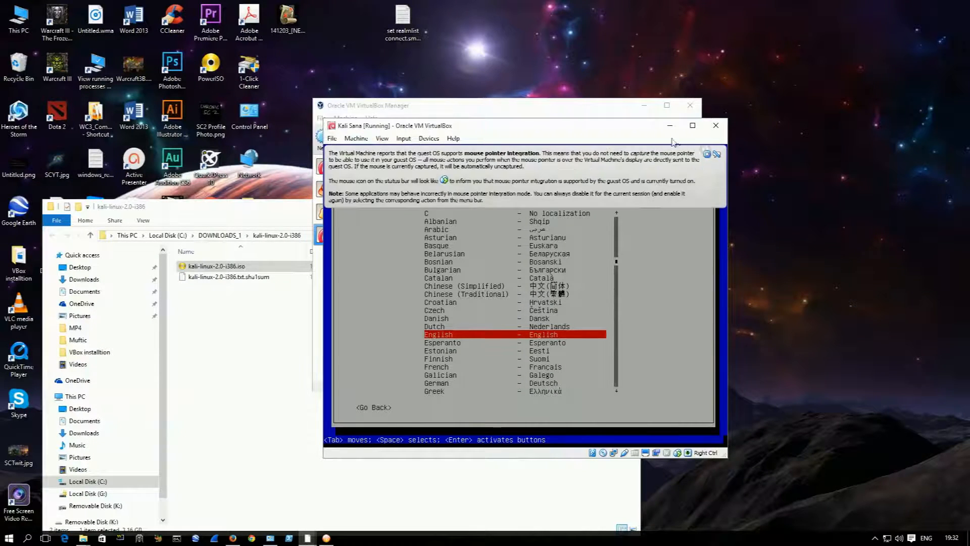
Step: Dismiss the mouse pointer integration notice, then reposition and enlarge the Kali Sana machine window
left_click(707, 153)
left_click_drag(578, 129, 448, 112)
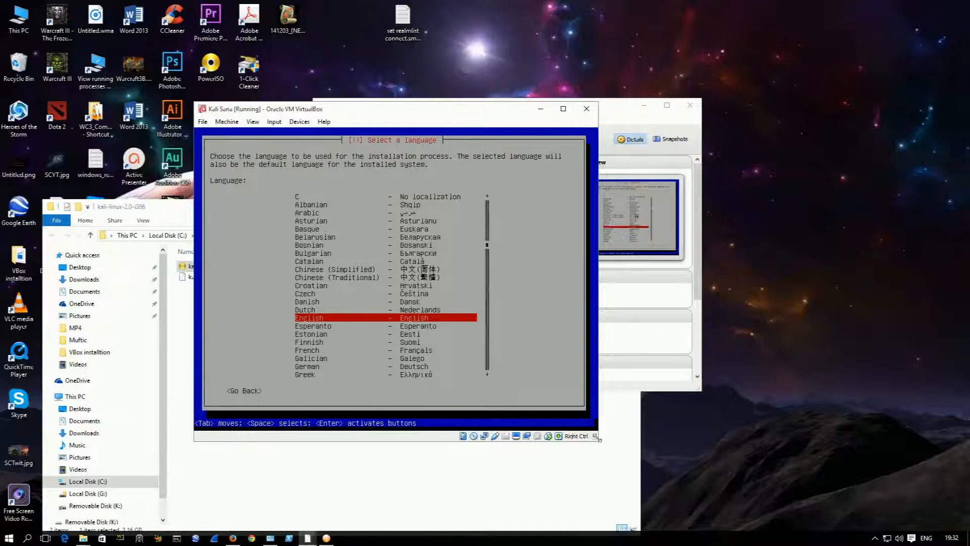
left_click_drag(599, 439, 652, 475)
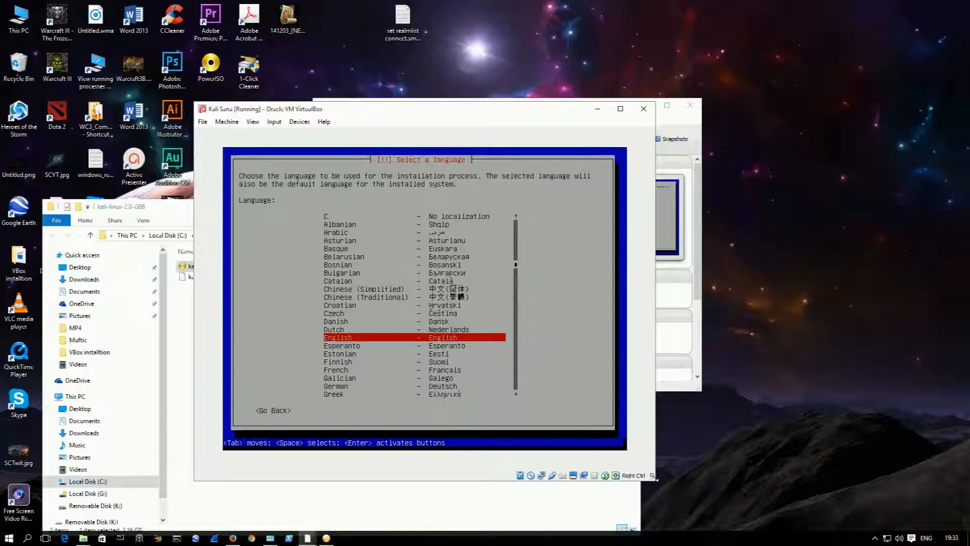
Step: Choose English as the installation language, United Kingdom as the location and British English as the keymap
key("Return")
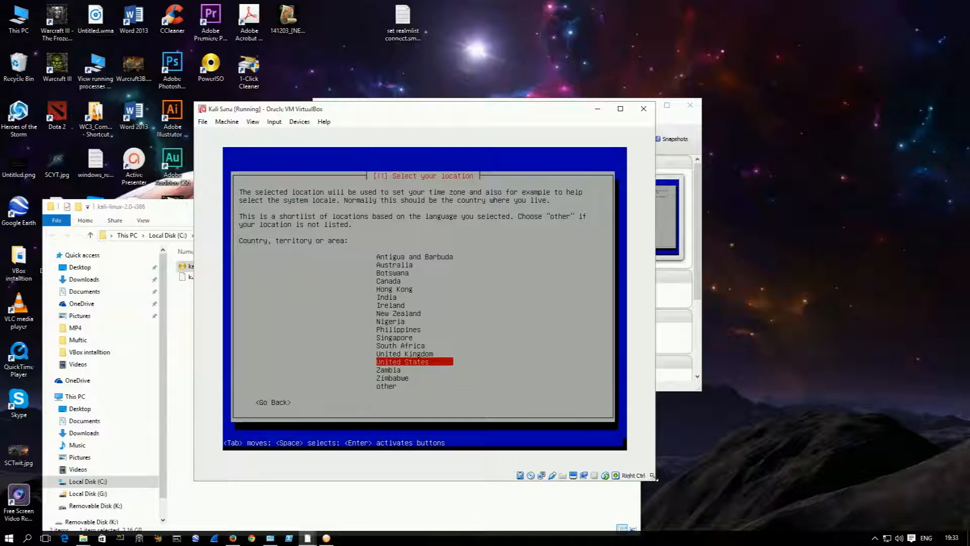
key("Up")
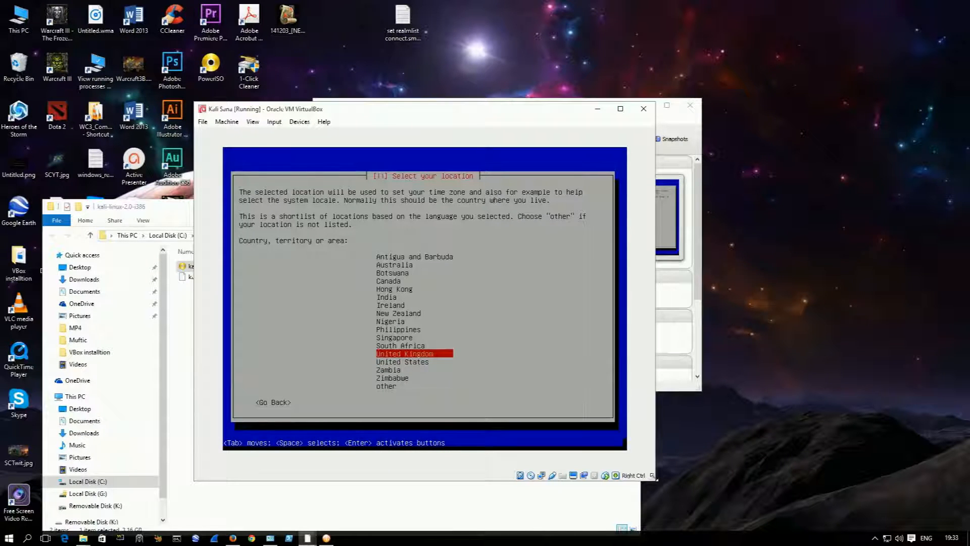
key("Return")
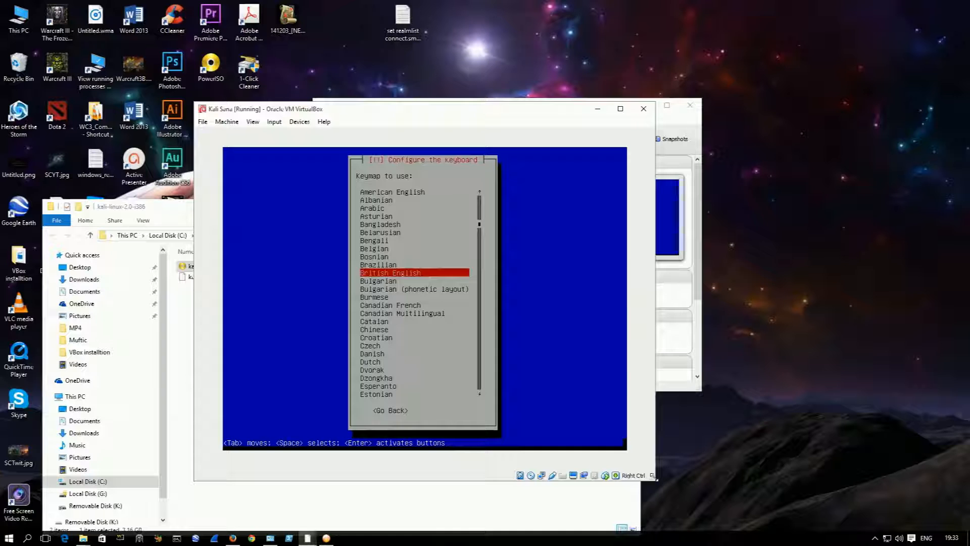
key("Return")
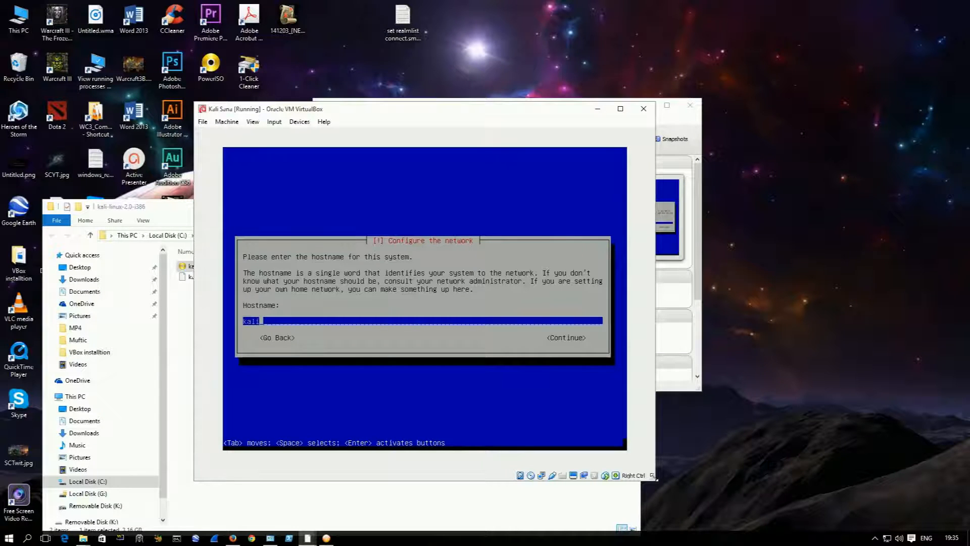
Step: Set the hostname to Tea and continue with the domain name left blank
key("BackSpace")
key("BackSpace")
key("BackSpace")
key("BackSpace")
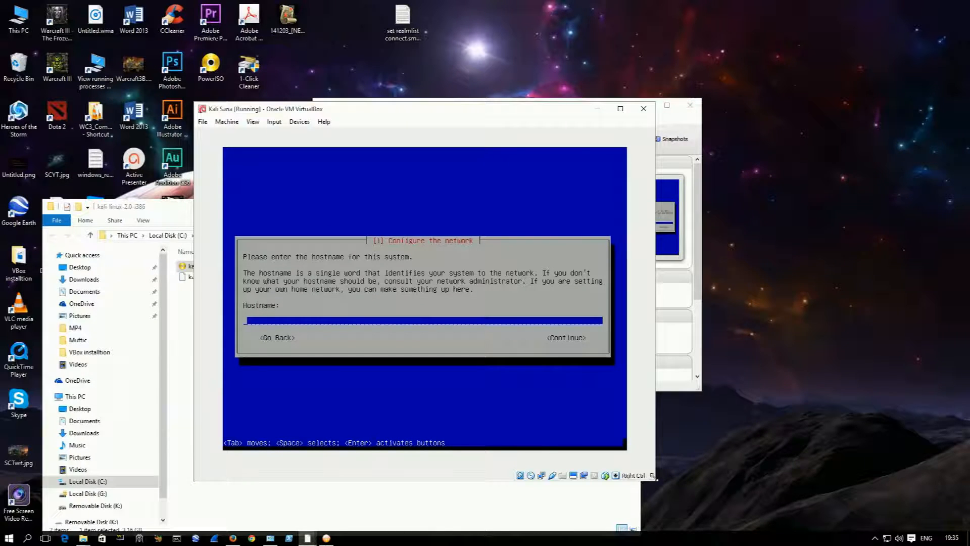
type("Tea")
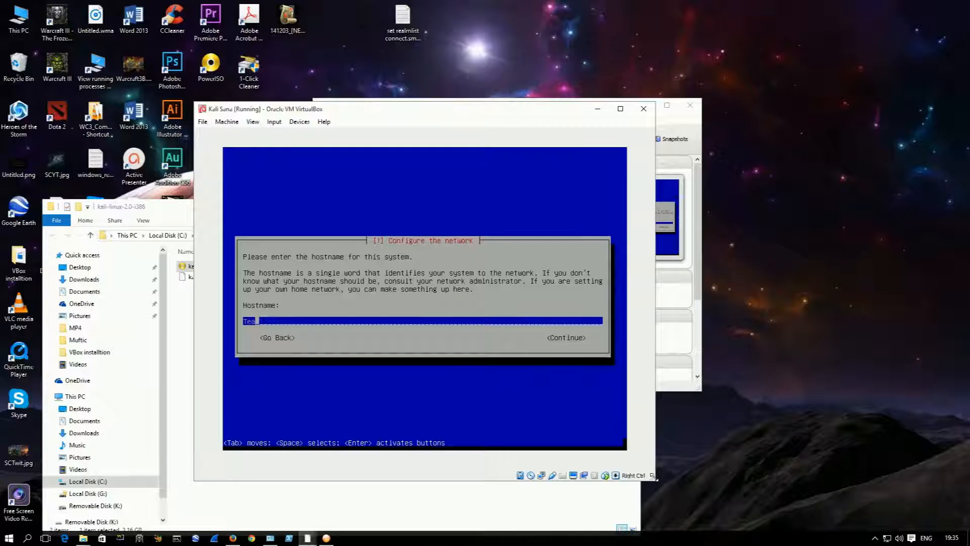
key("Tab")
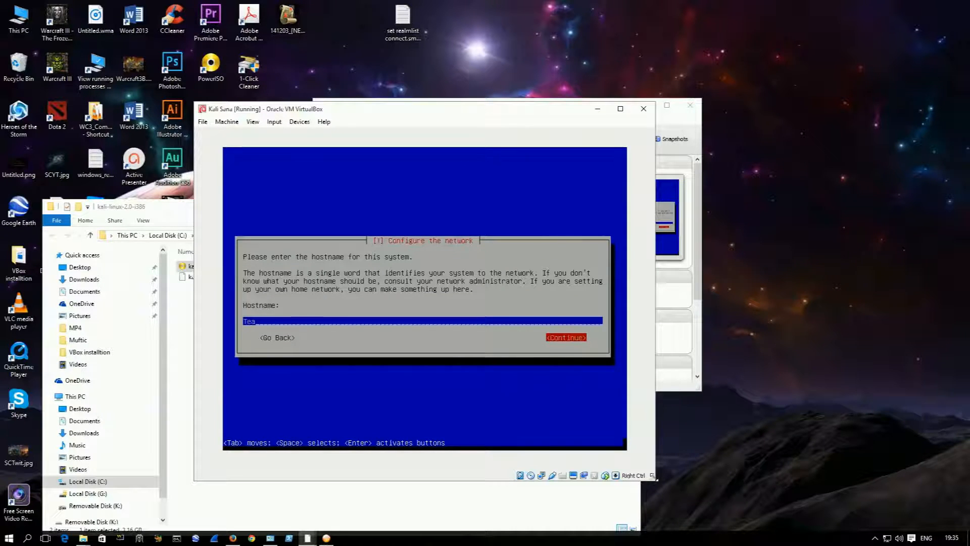
key("Return")
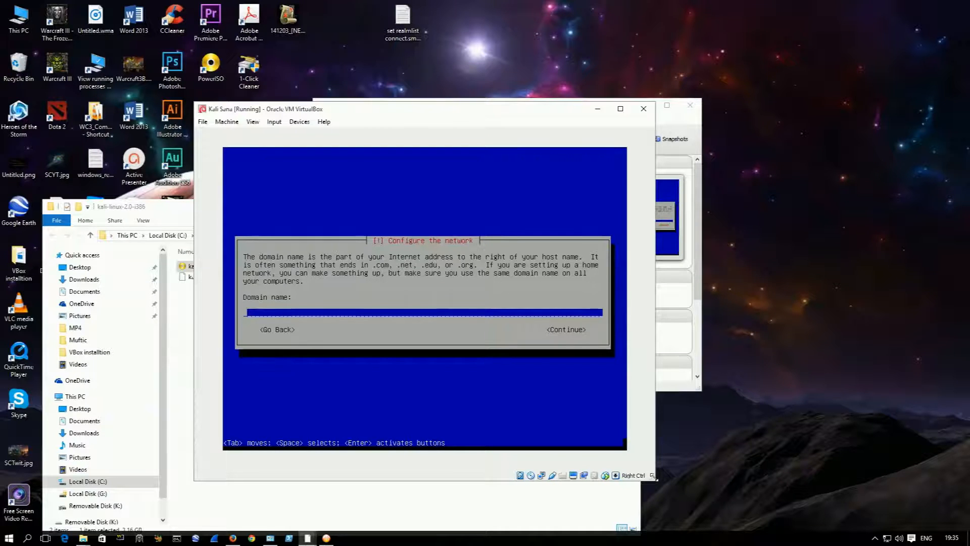
key("Return")
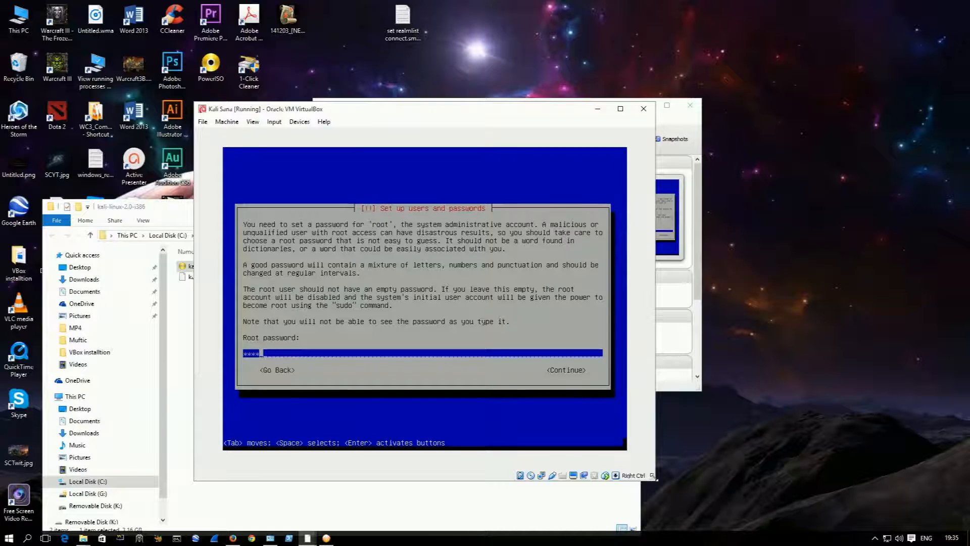
Step: Enter the root password, re-enter it for verification and continue
type("toor")
key("Tab")
key("Return")
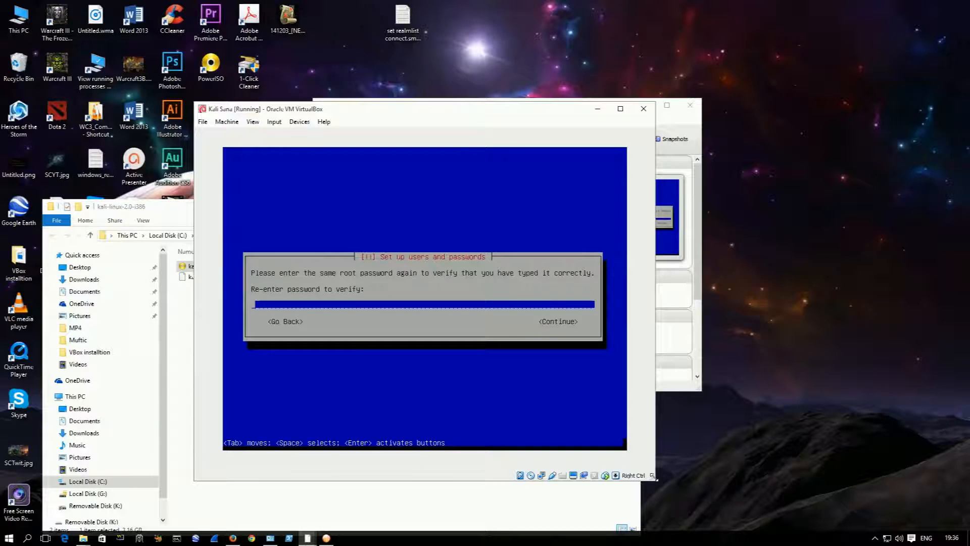
type("****")
key("Tab")
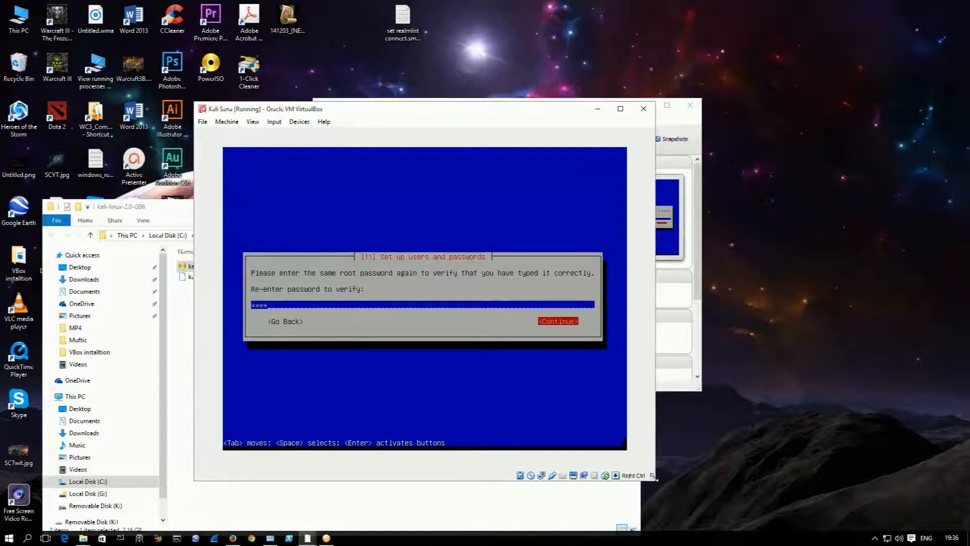
key("Return")
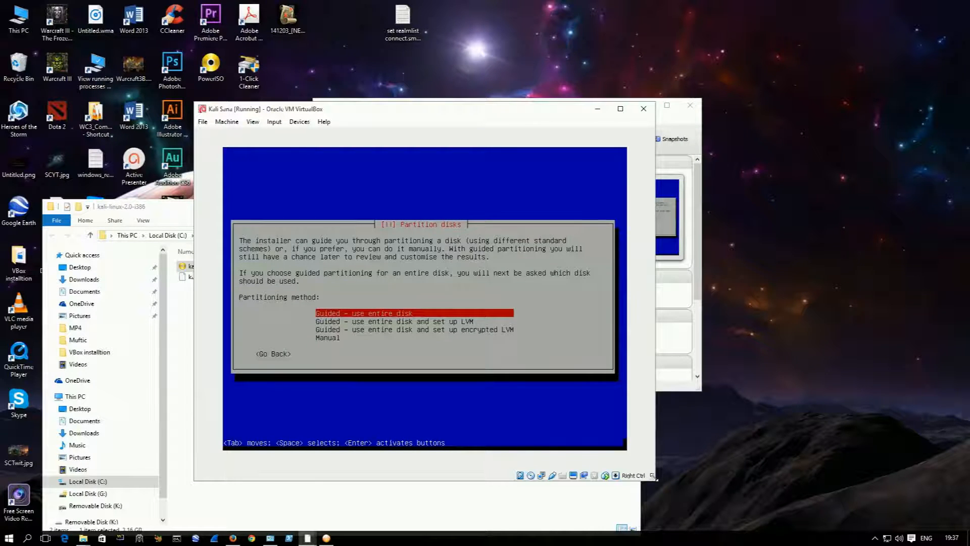
Step: Choose guided partitioning of the entire sda VBOX HARDDISK with all files in one partition
key("Return")
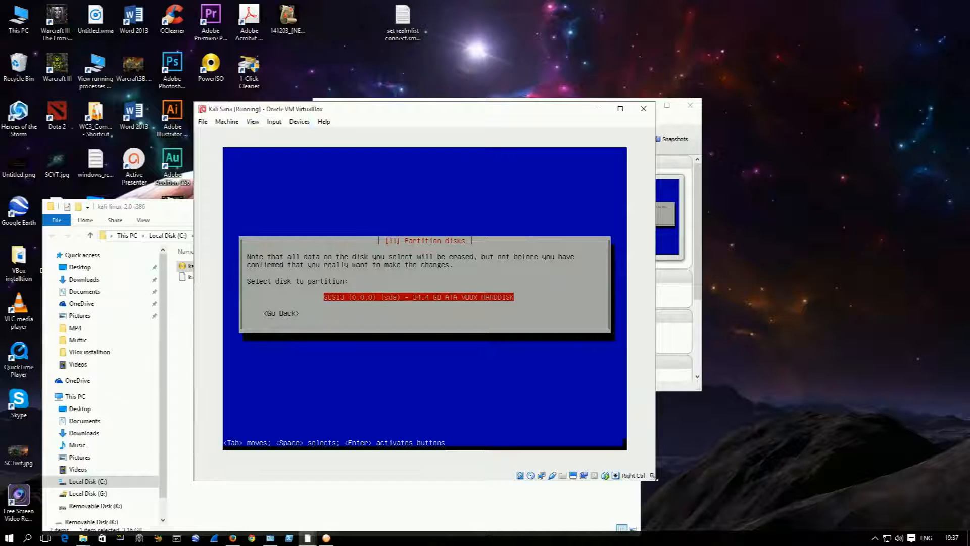
key("Return")
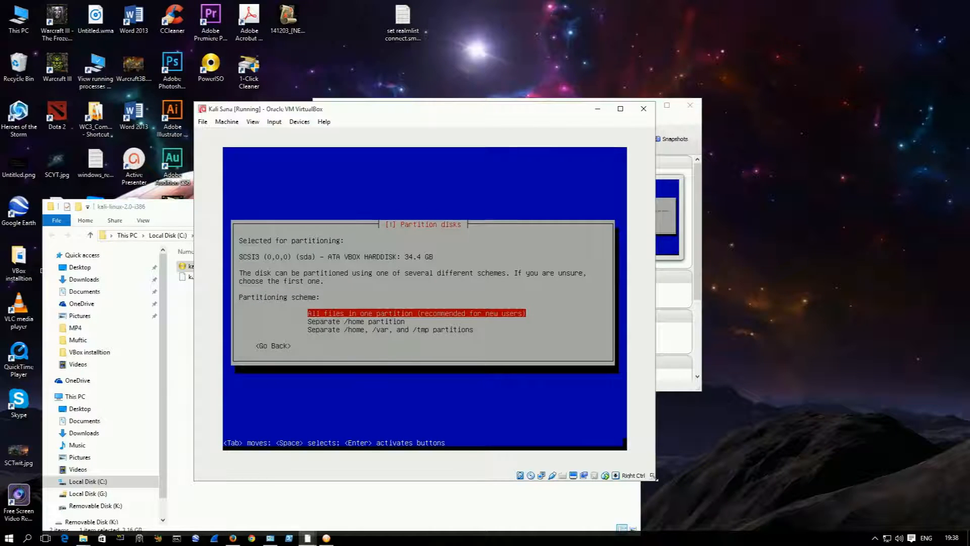
key("Return")
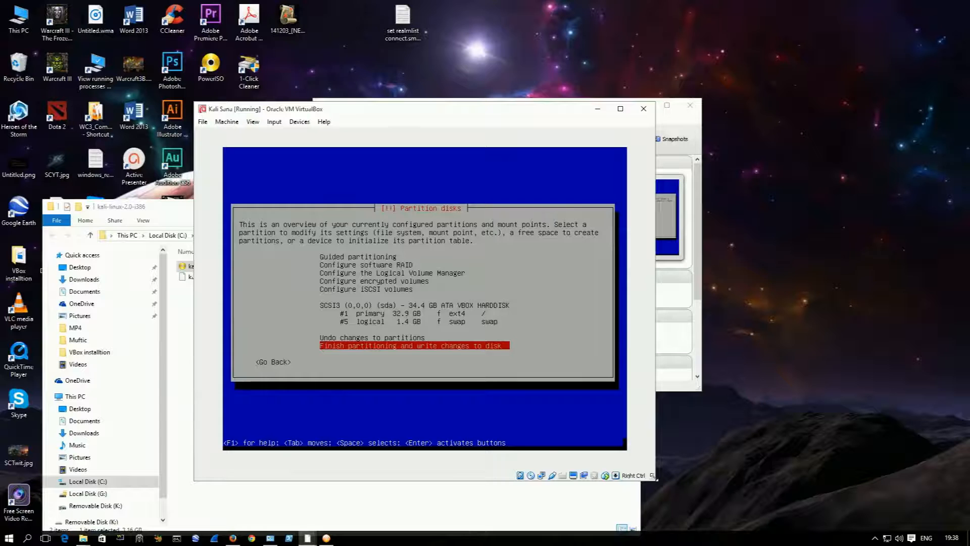
Step: Finish partitioning and agree to write the changes to the disk
key("Return")
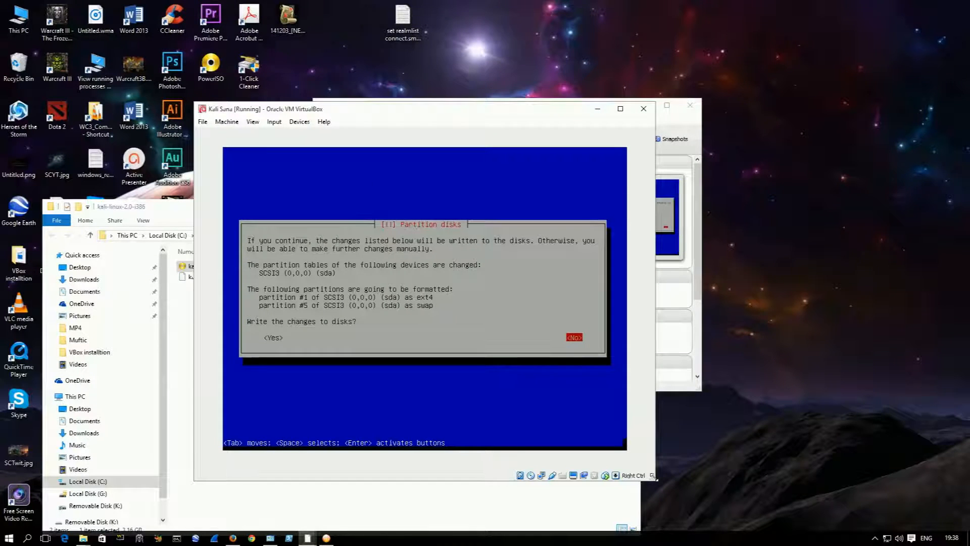
key("Tab")
key("Tab")
key("Tab")
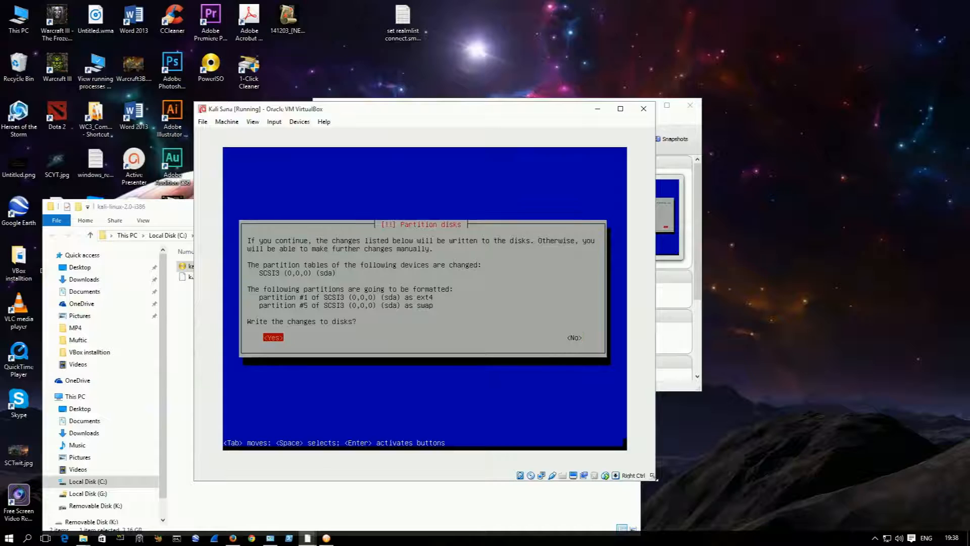
key("Return")
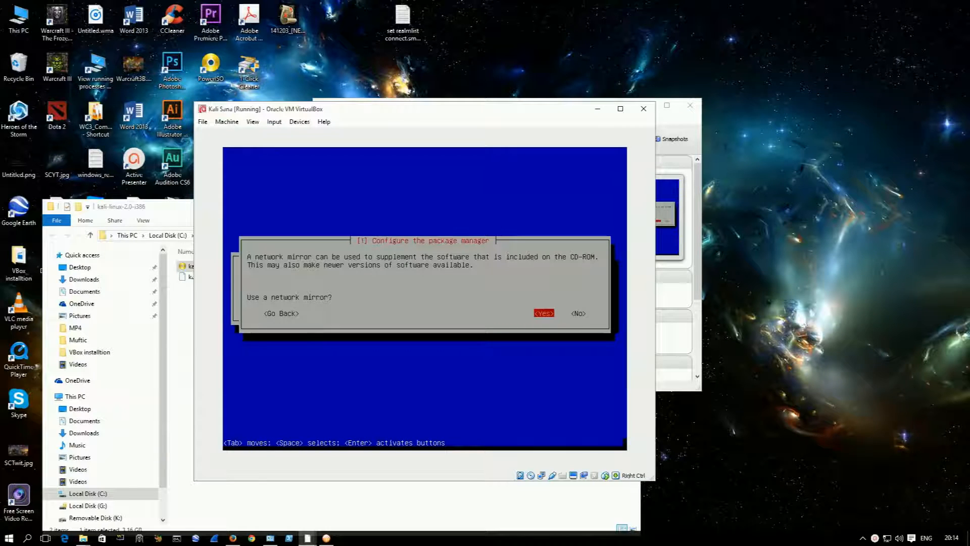
Step: Accept using a network mirror for the package manager and leave the HTTP proxy blank
key("Return")
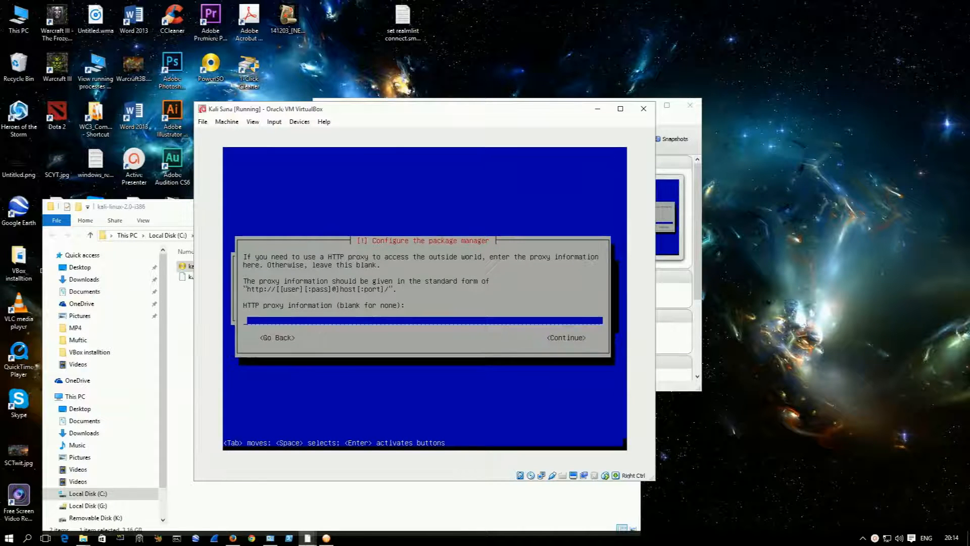
key("Tab")
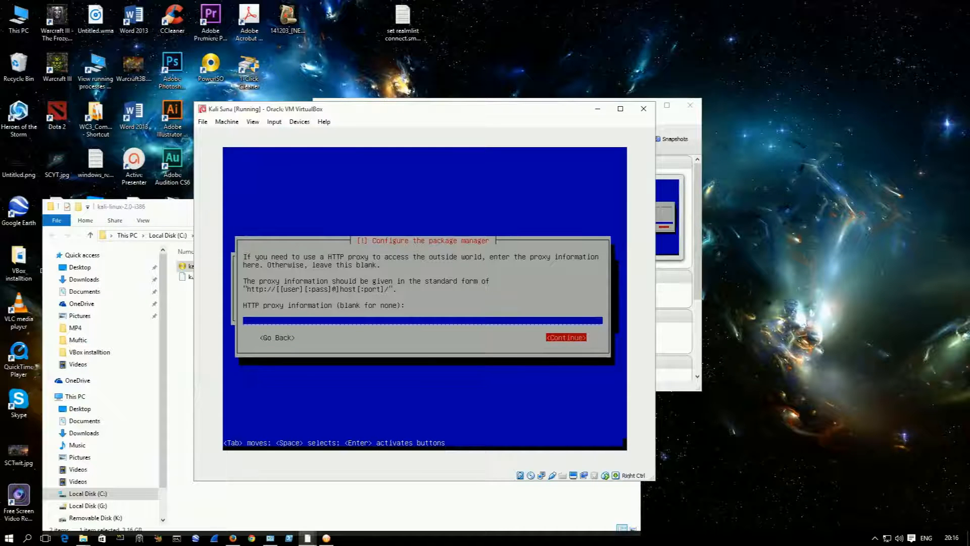
key("Return")
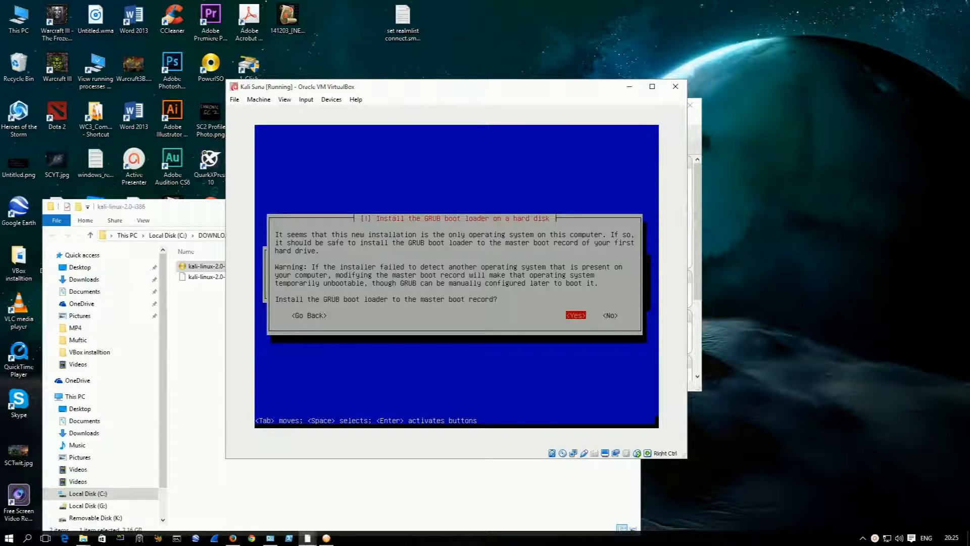
Step: Install the GRUB boot loader to the master boot record on /dev/sda
key("Return")
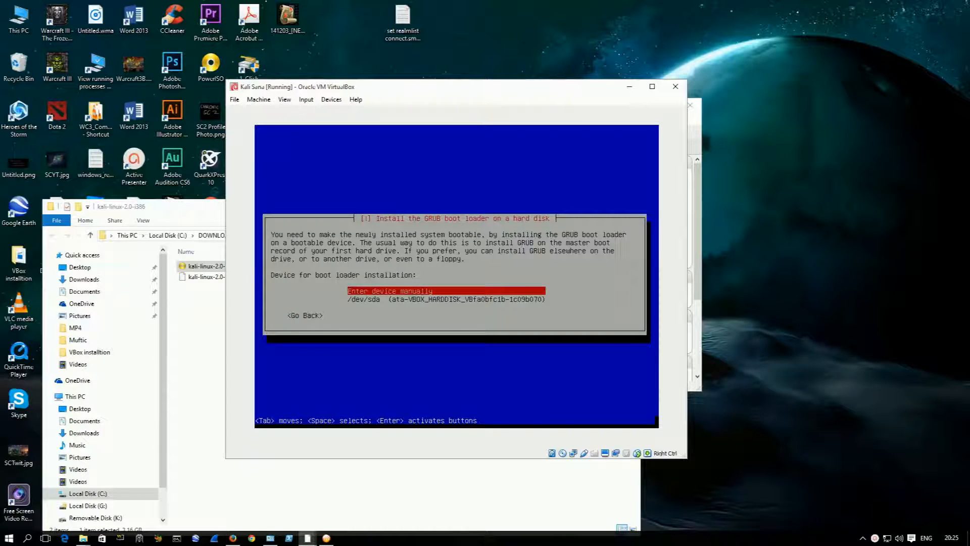
key("Down")
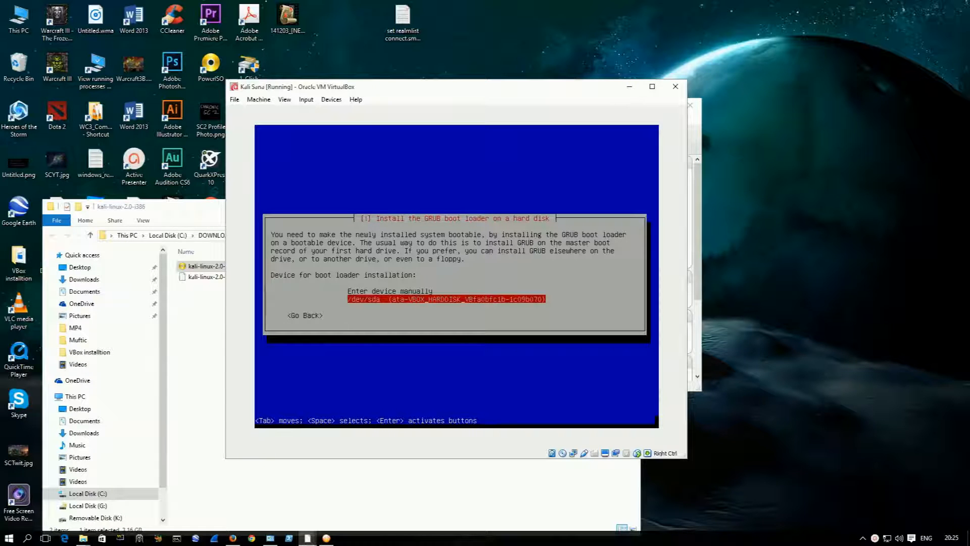
key("Return")
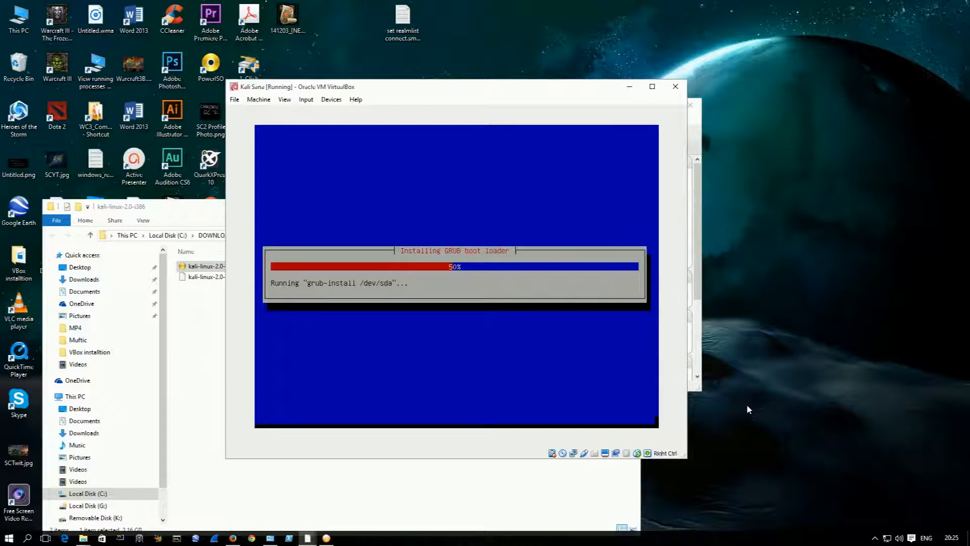
left_click(875, 537)
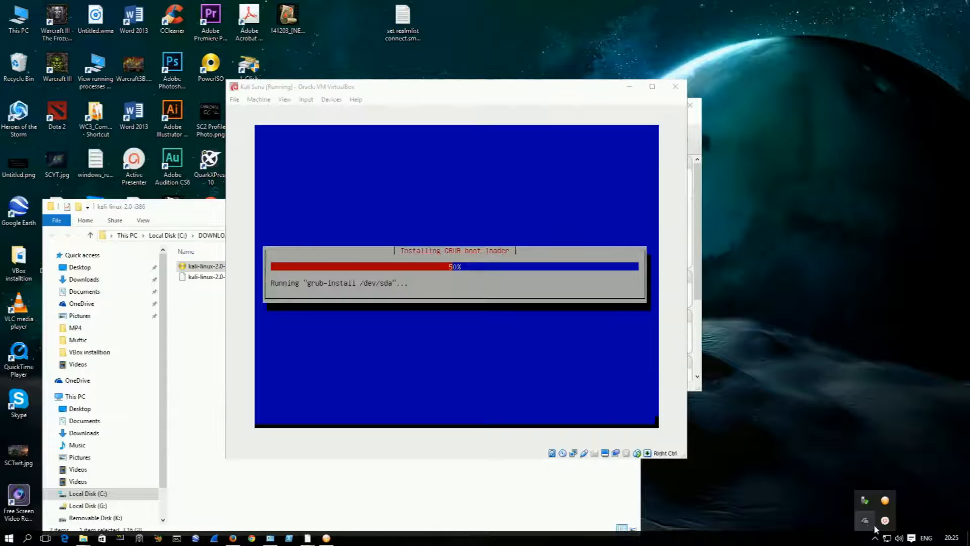
left_click(885, 519)
left_click(918, 519)
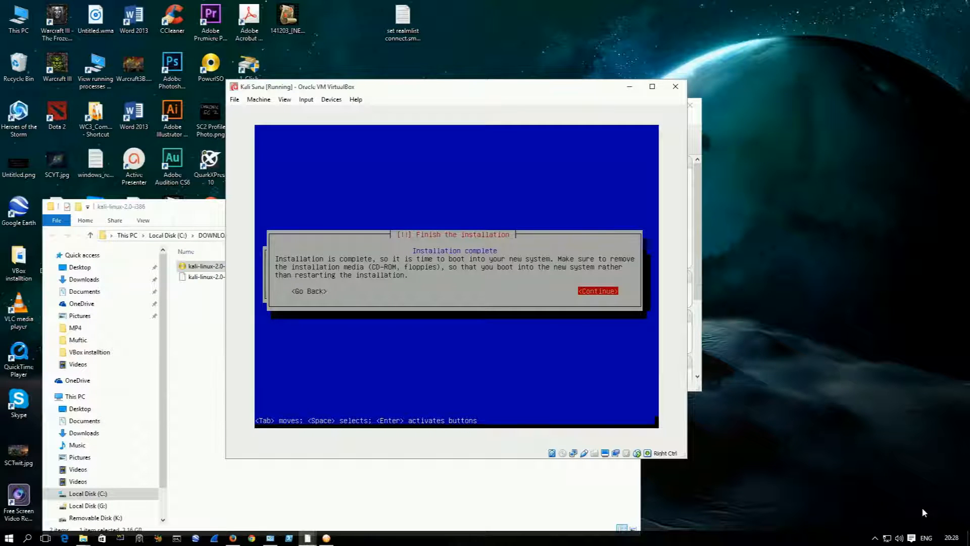
Step: Confirm the completed installation and let the installer finish so the machine boots into the new system
key("Return")
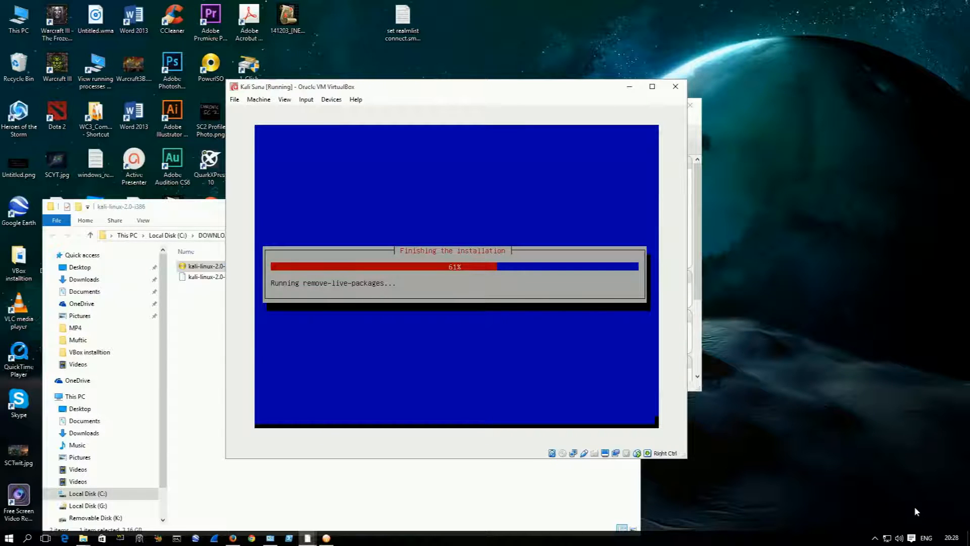
left_click(874, 534)
left_click(884, 520)
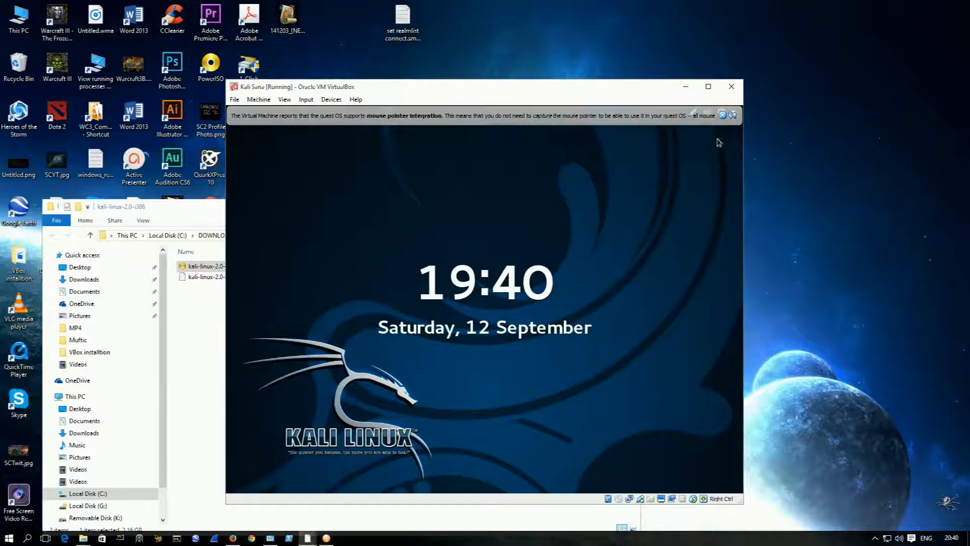
Step: Dismiss the mouse pointer integration notice and try the virtual machine window maximized before restoring its size
left_click(722, 115)
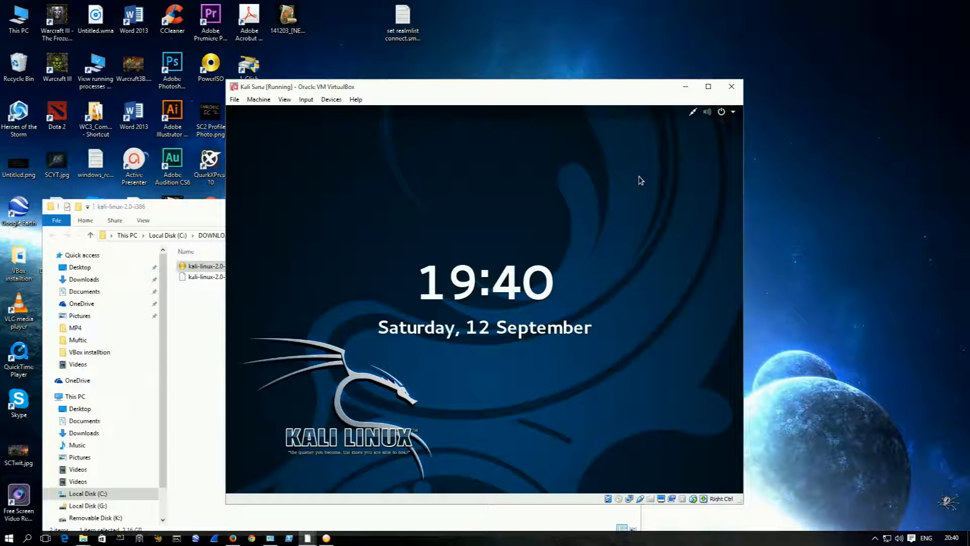
double_click(496, 89)
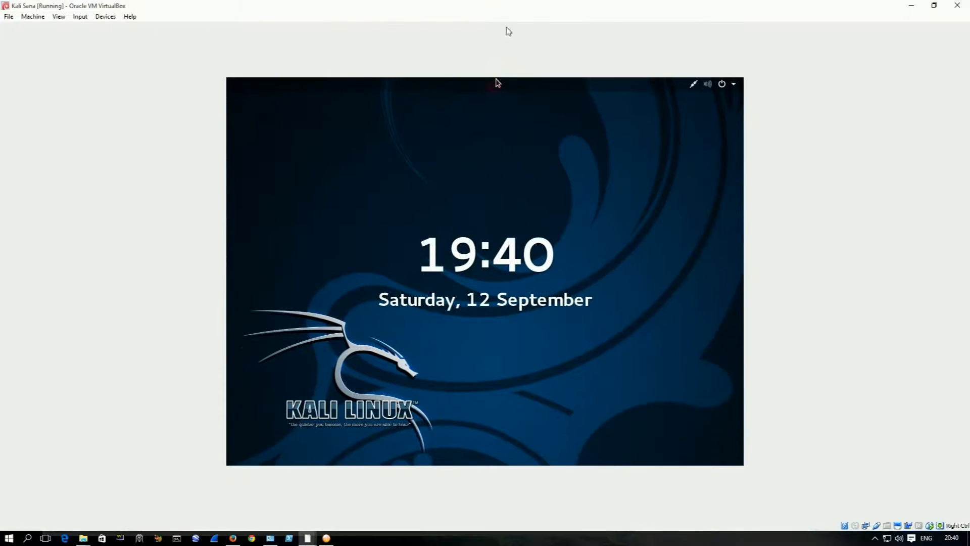
double_click(508, 6)
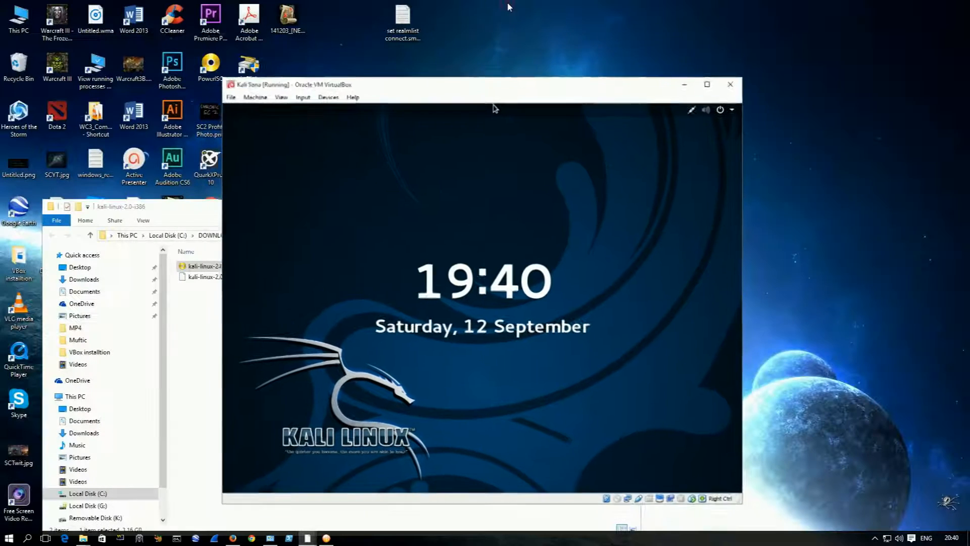
Step: Unlock the Kali login screen and sign in as root with the account password
left_click_drag(526, 477, 457, 195)
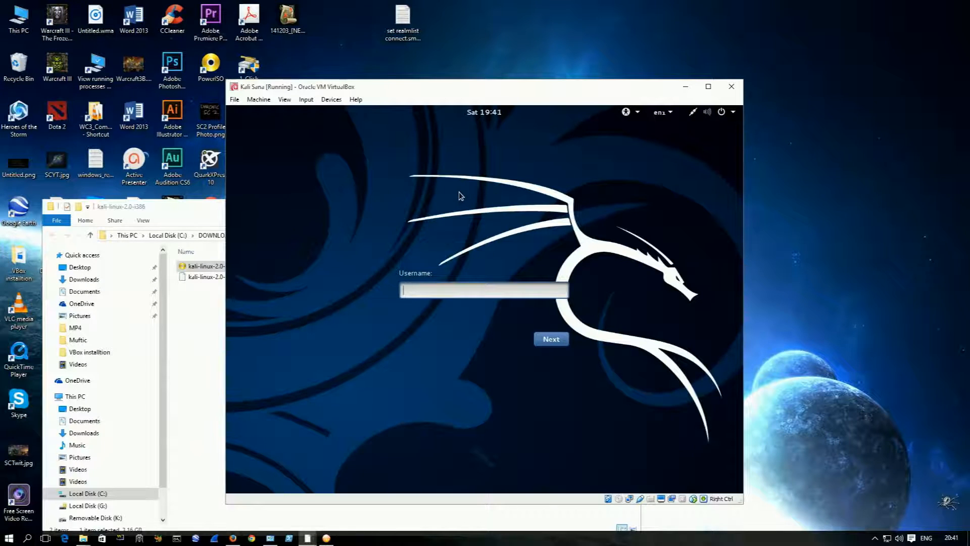
type("root")
key("Return")
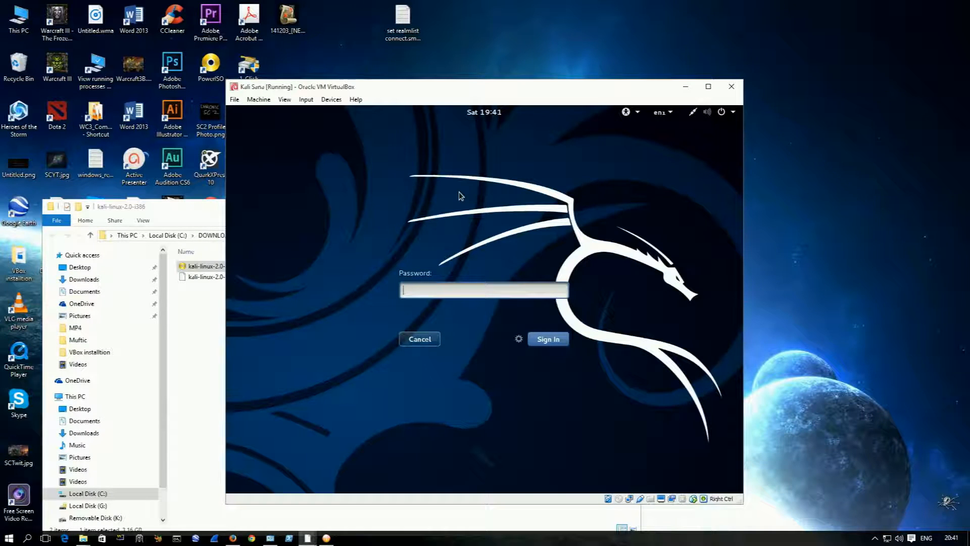
type("toor")
key("Return")
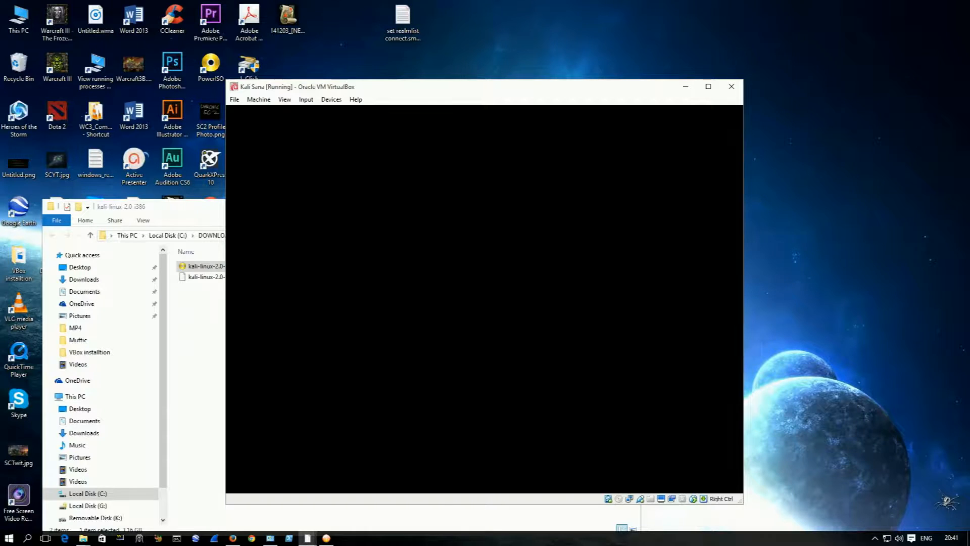
Step: Move the virtual machine window toward the upper edge of the host desktop and enlarge it slightly around the Kali desktop
left_click_drag(460, 91, 417, 22)
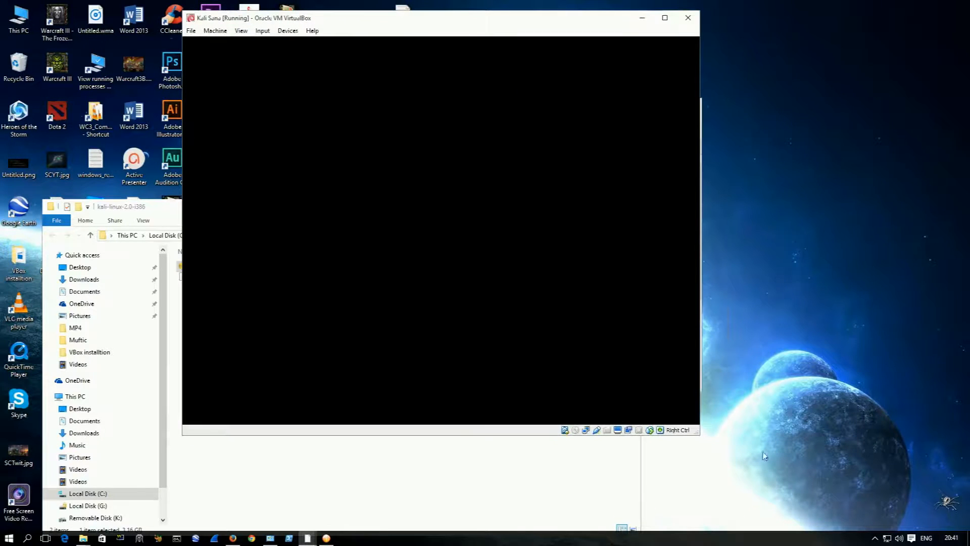
left_click_drag(696, 437, 765, 500)
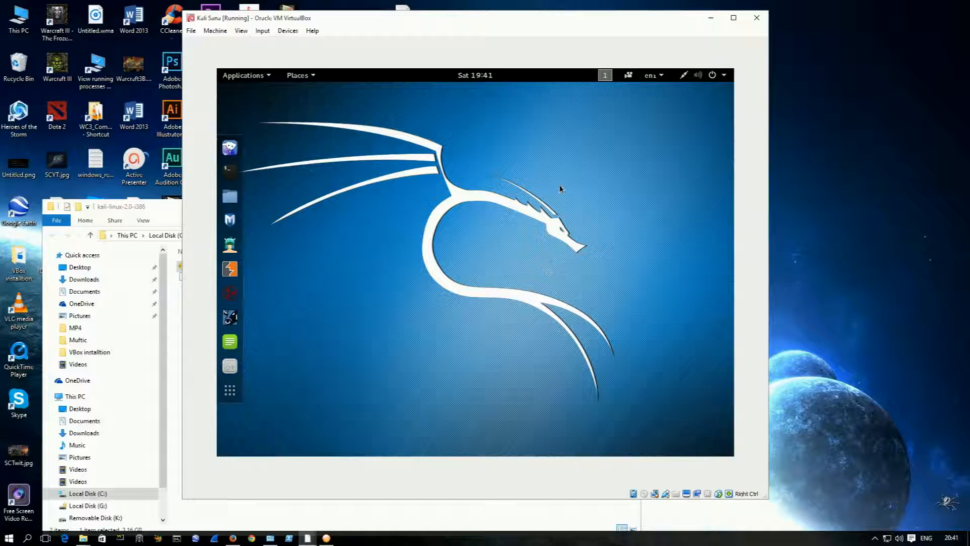
left_click_drag(767, 499, 737, 471)
left_click(720, 438)
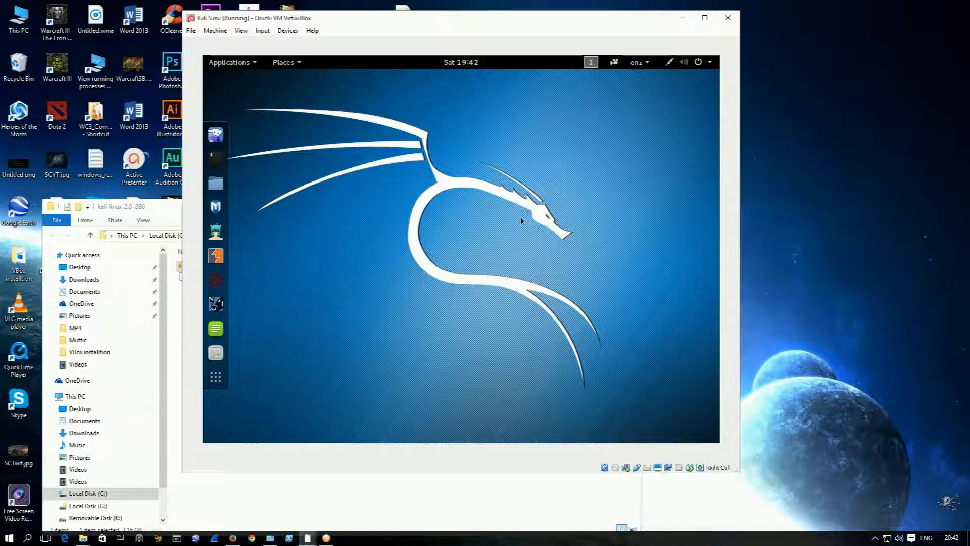
Step: Open a Kali terminal, enlarge its text and move its window up just below the desktop's top bar
left_click(214, 159)
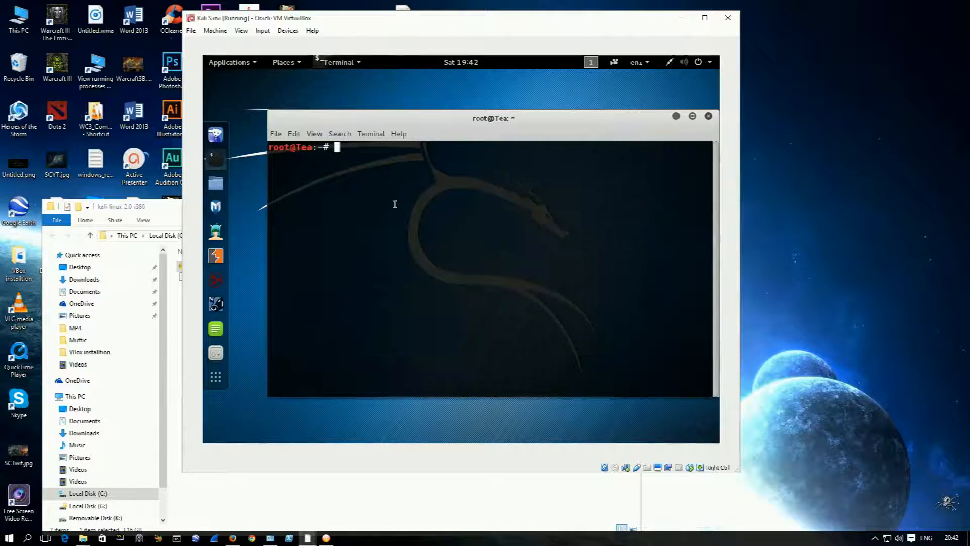
key("ctrl+plus")
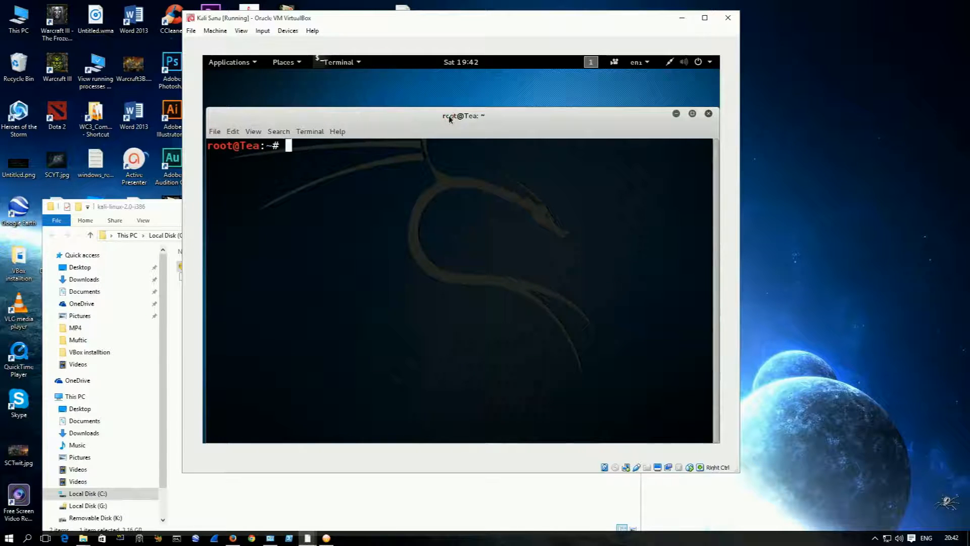
left_click_drag(449, 120, 451, 75)
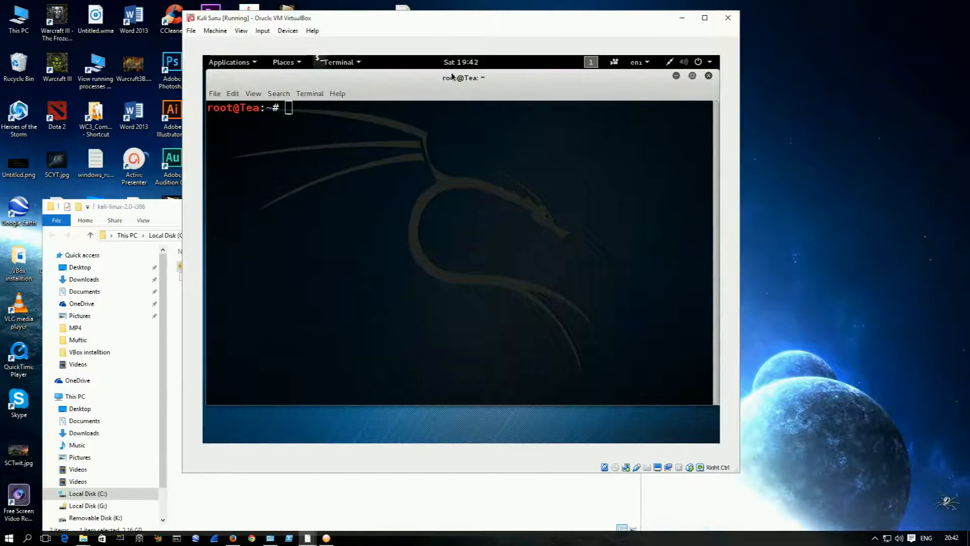
Step: Refresh the package lists by running apt-get update in the terminal
type("apt-get ")
type("updat")
type("e")
key("Return")
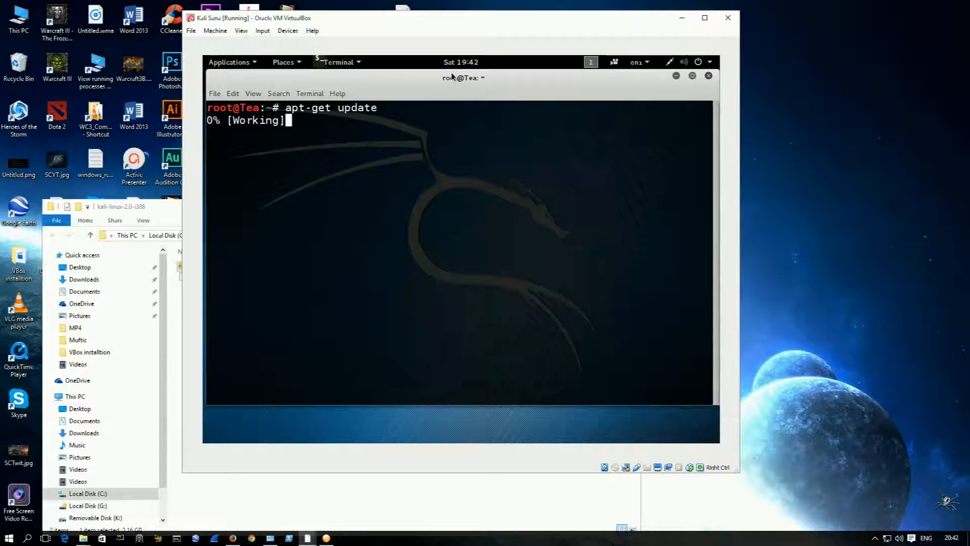
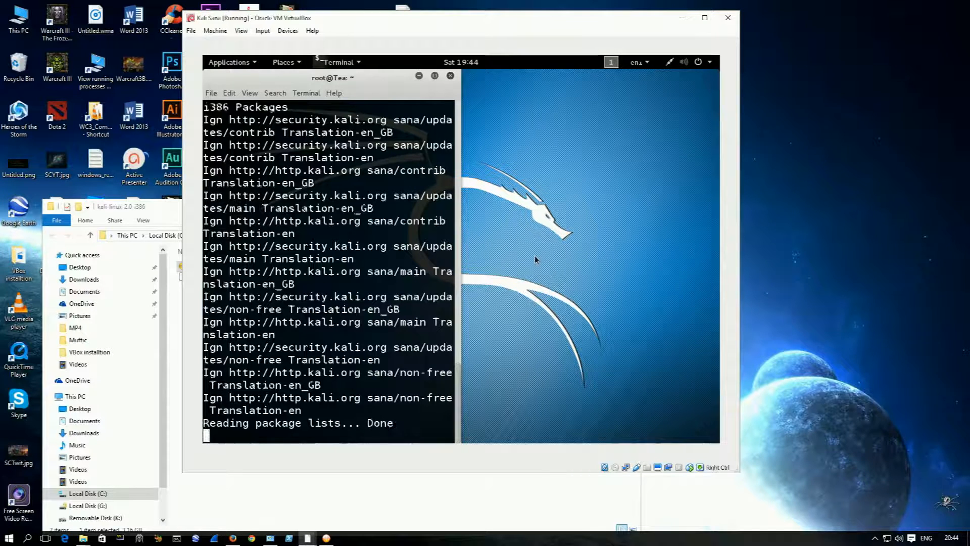
Step: Undock the terminal window onto the middle of the Kali desktop and test the connection by pinging google.com, stopping after a few replies
key("Return")
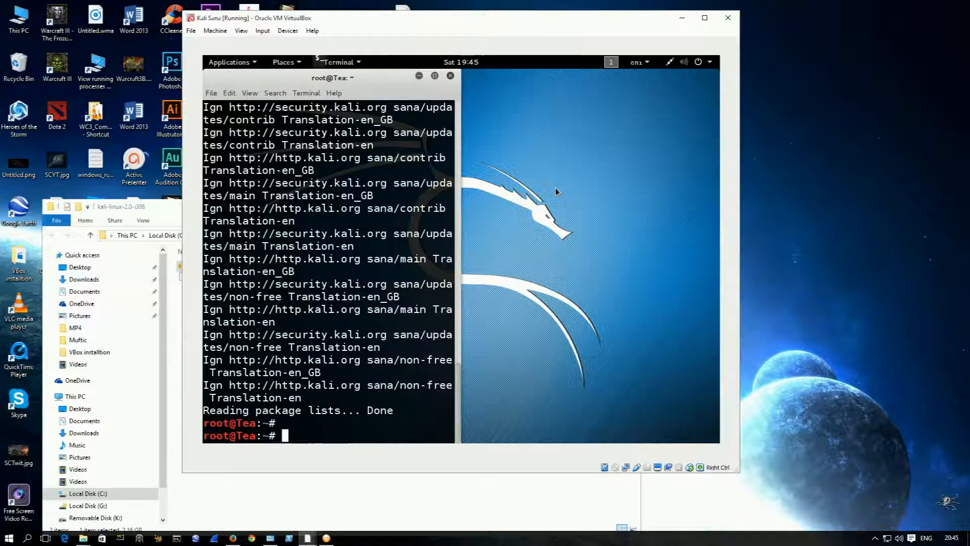
left_click_drag(339, 80, 471, 80)
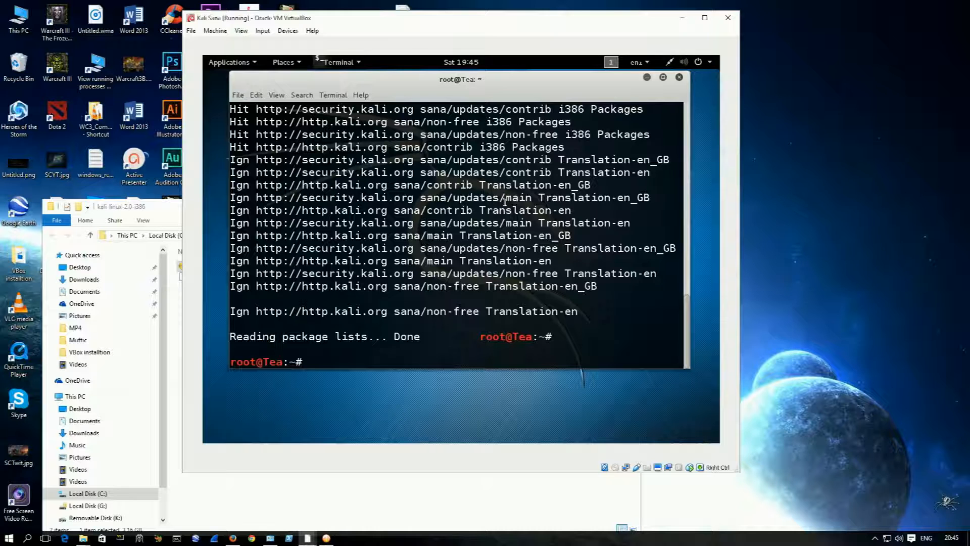
type("ping ")
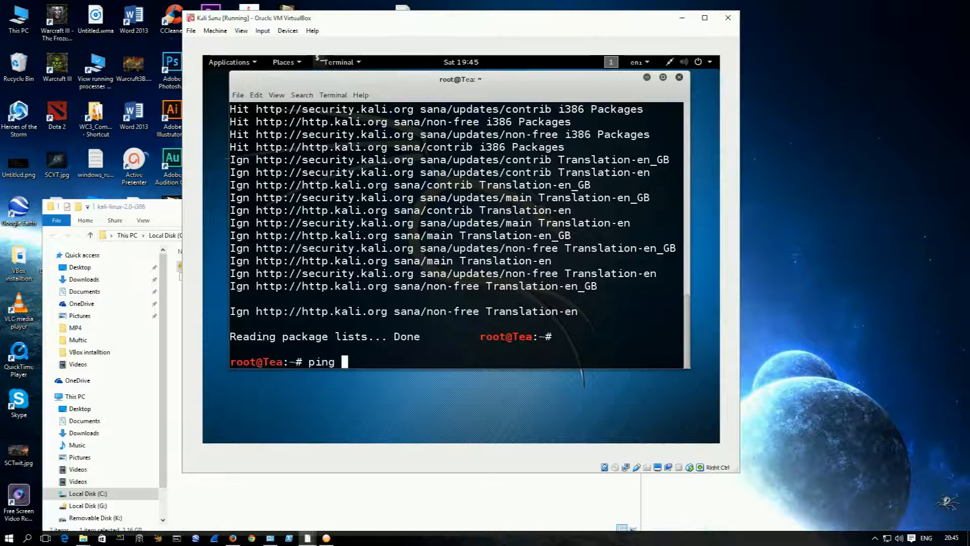
type("google.com")
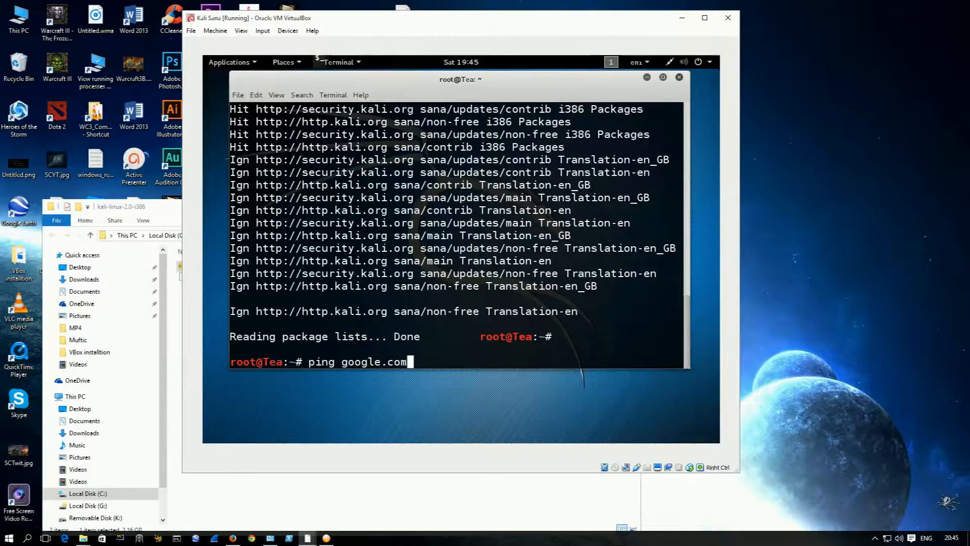
key("Return")
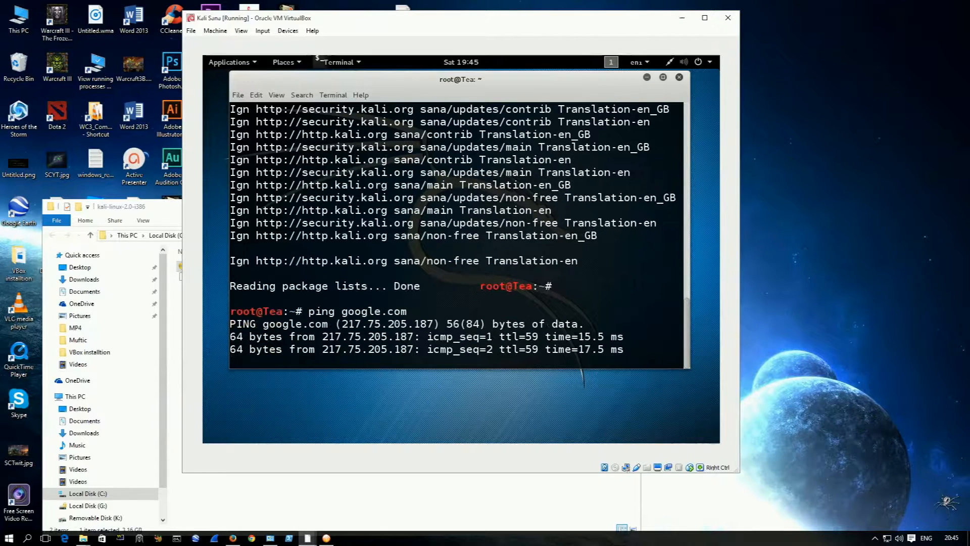
key("ctrl+c")
key("ctrl+c")
key("ctrl+c")
key("ctrl+c")
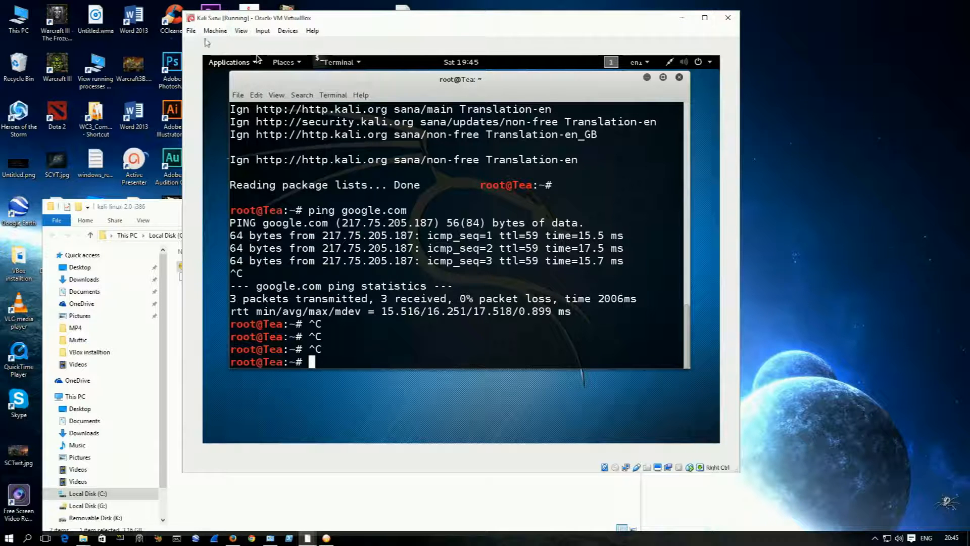
Step: Review the available attachment types for Adapter 1 in the virtual machine's network settings, keeping NAT
left_click(284, 32)
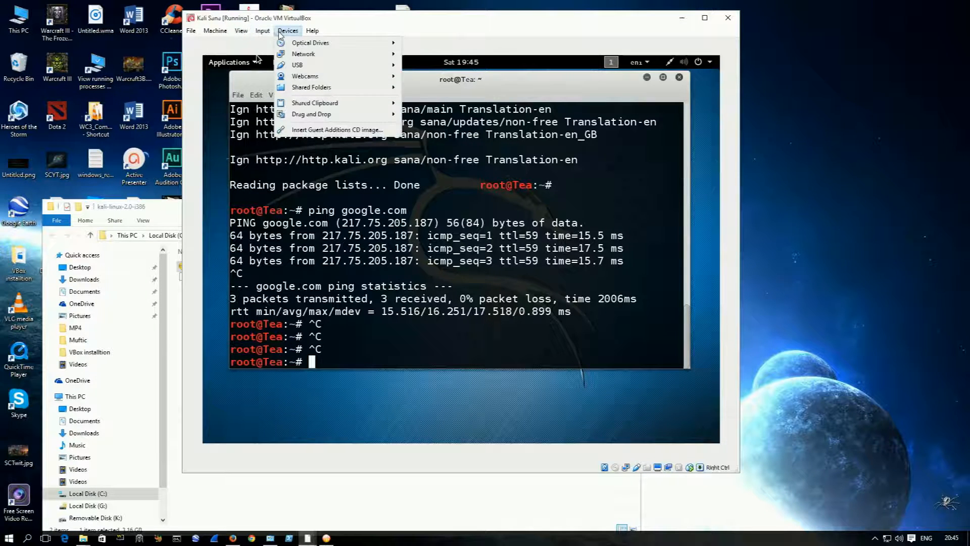
mouse_move(308, 45)
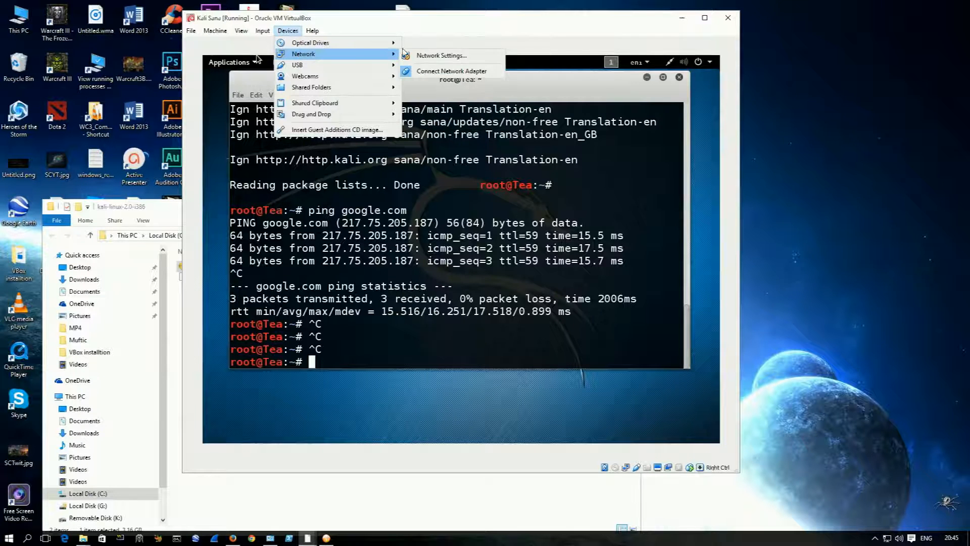
left_click(430, 55)
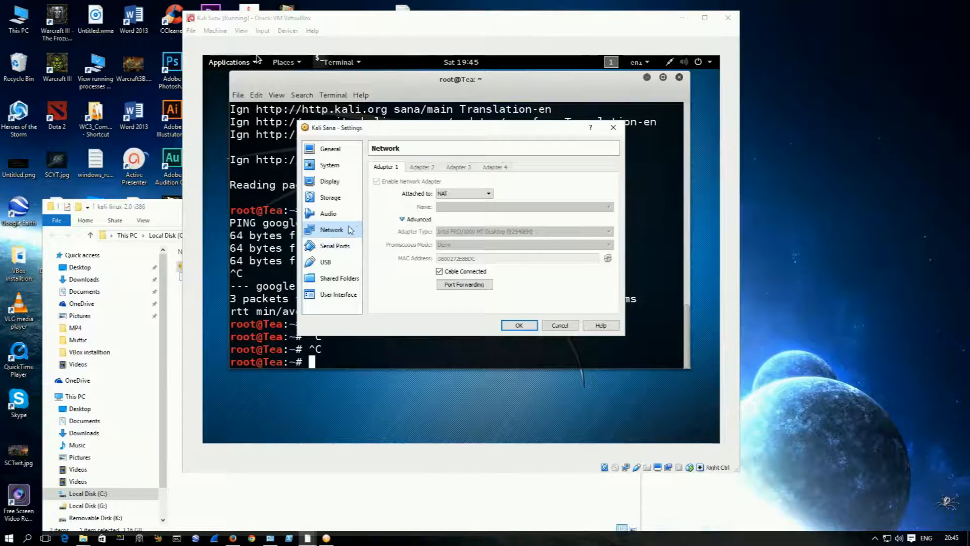
left_click(458, 194)
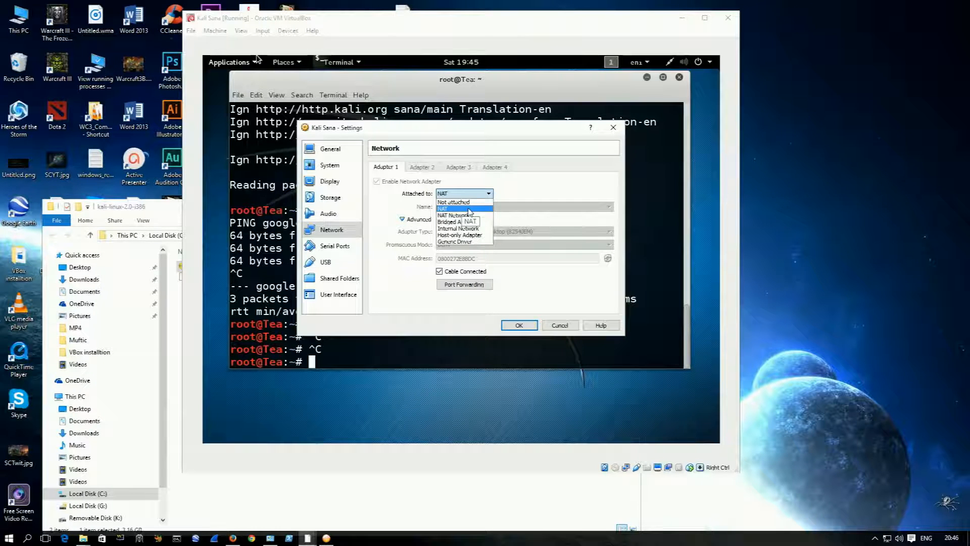
left_click(582, 189)
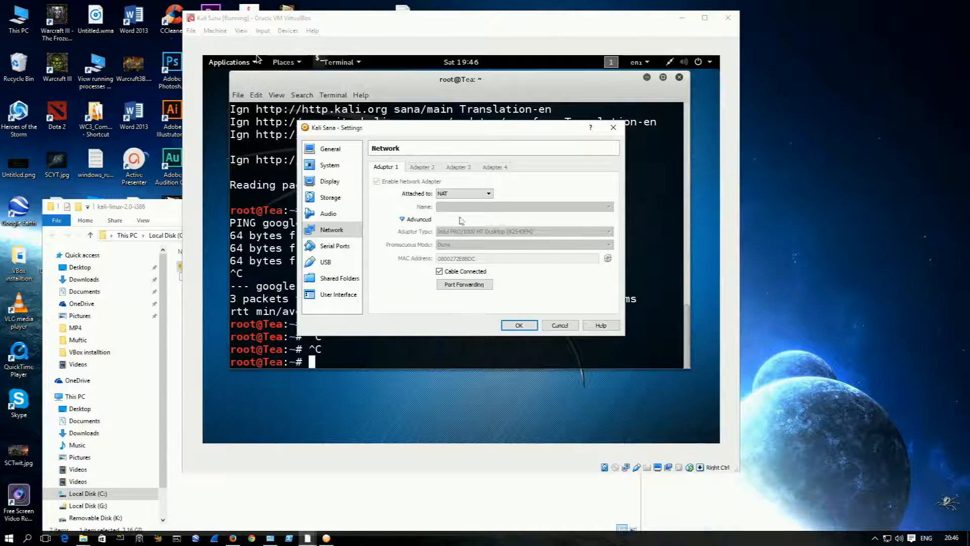
left_click(465, 195)
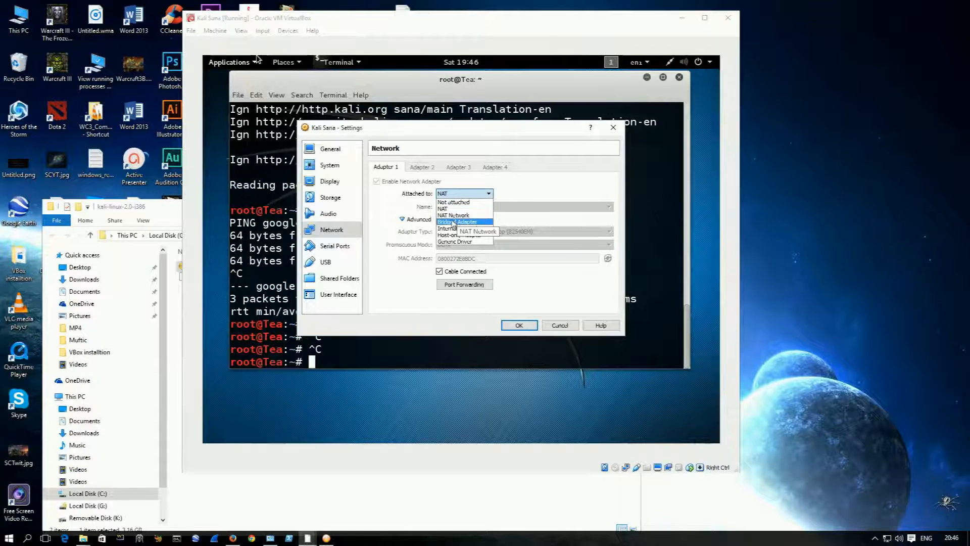
left_click(496, 294)
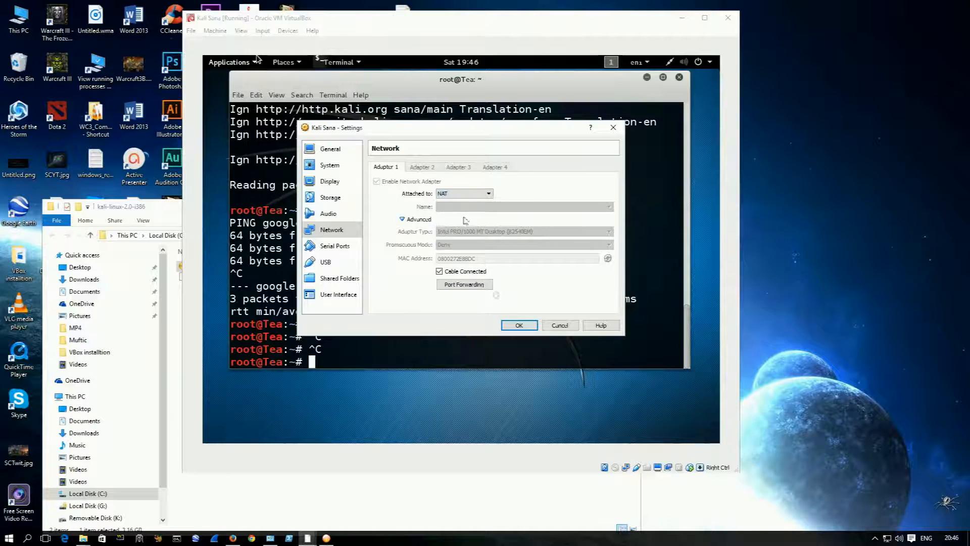
left_click(526, 327)
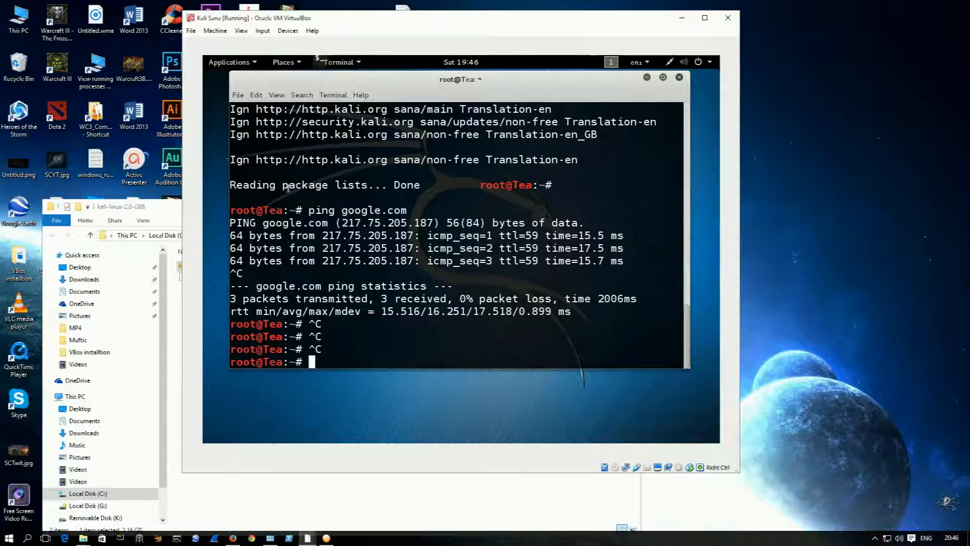
Step: Clear the terminal and upgrade the installed packages with apt-get upgrade, answering y to continue
double_click(467, 273)
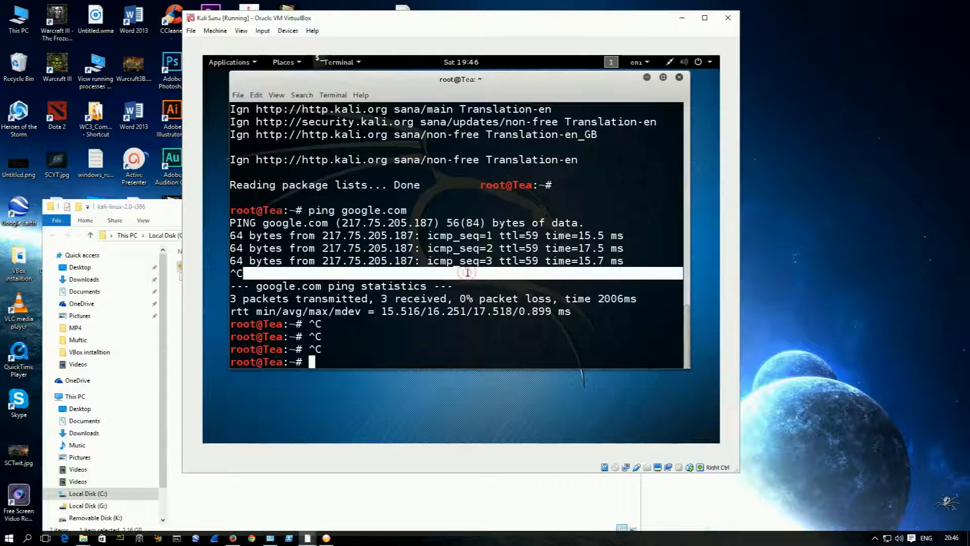
left_click(443, 335)
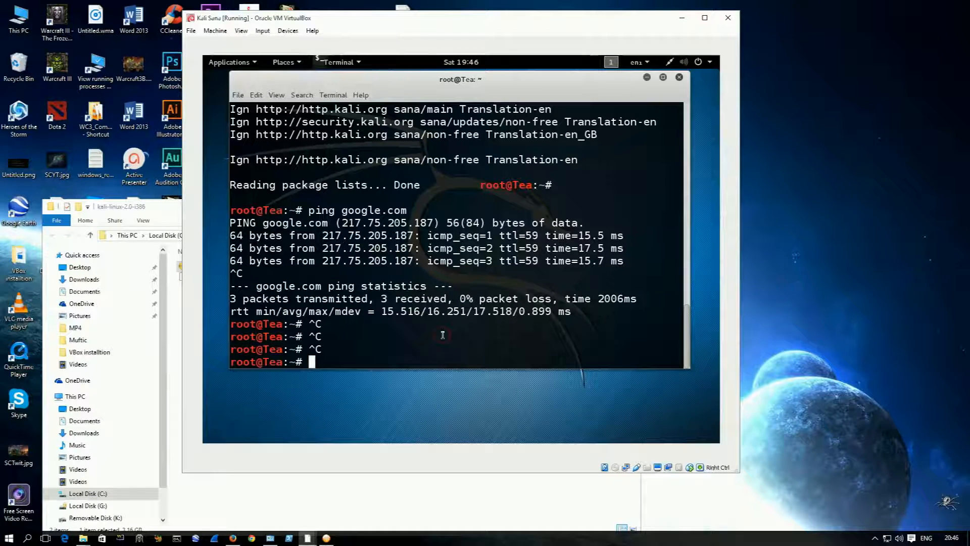
type("cl")
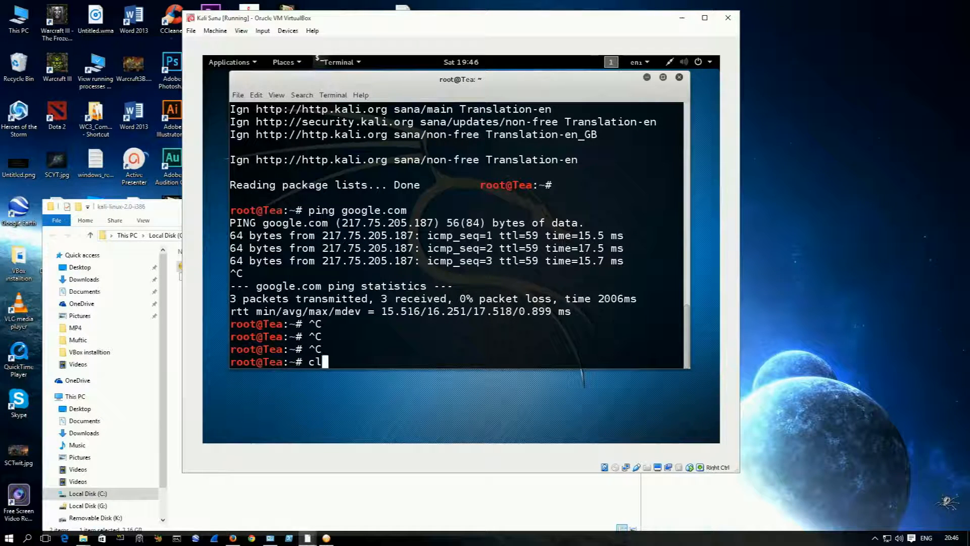
type("ear")
key("Return")
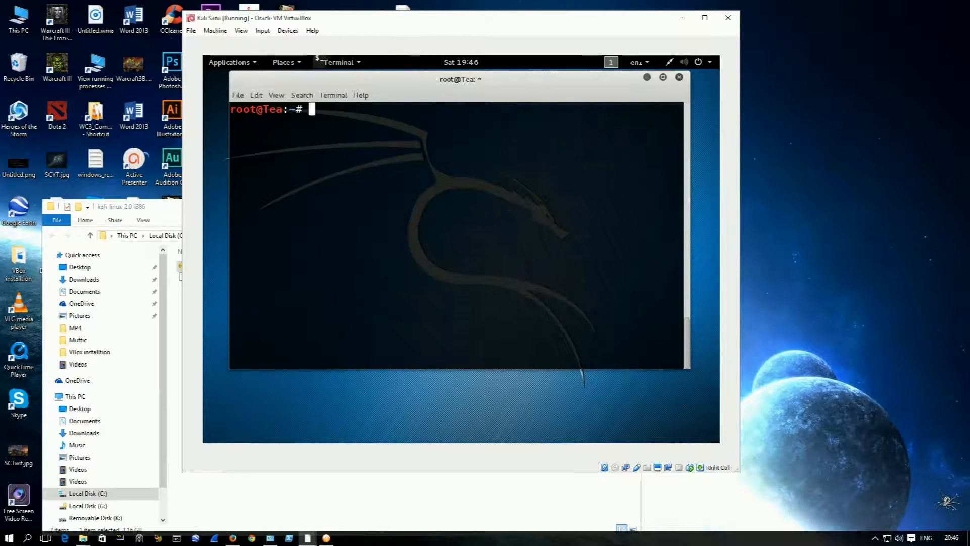
type("apt-get ")
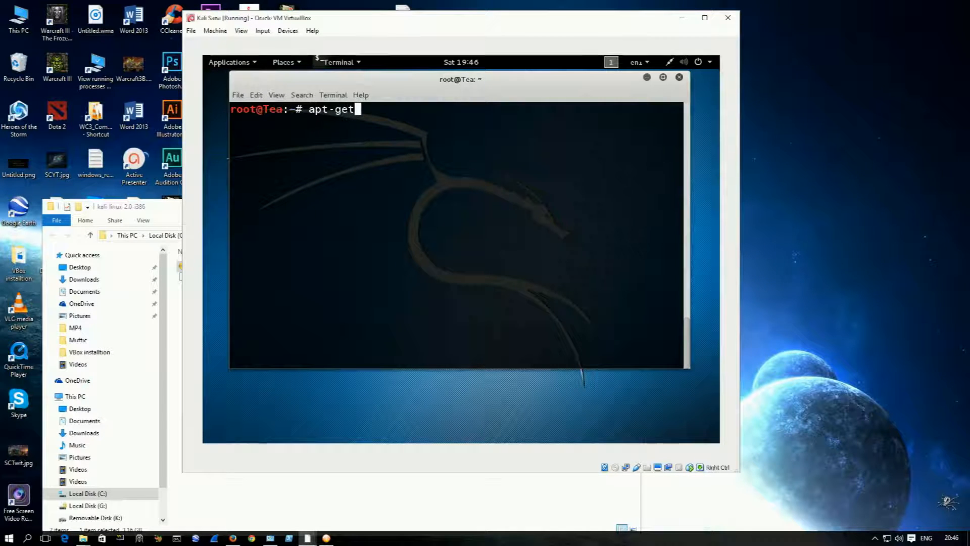
type("upgrade")
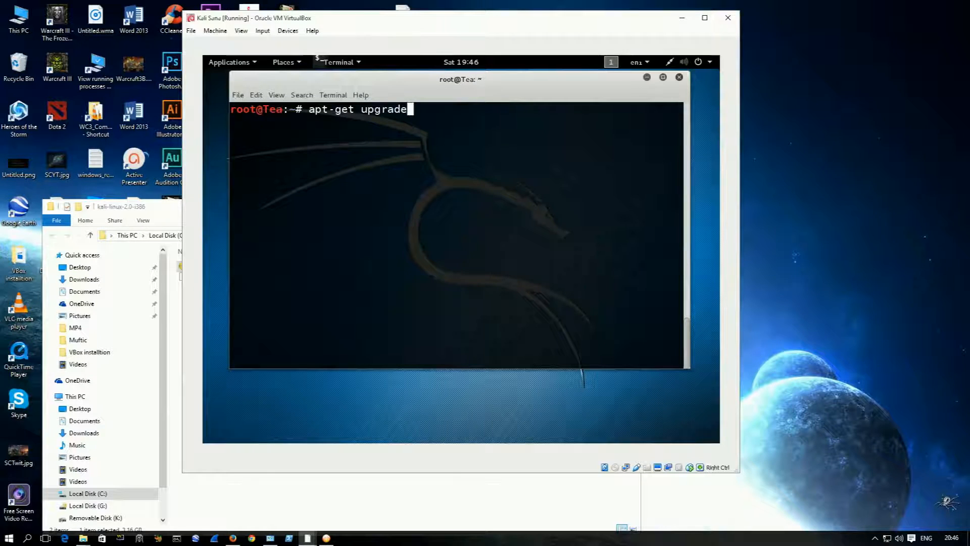
key("Return")
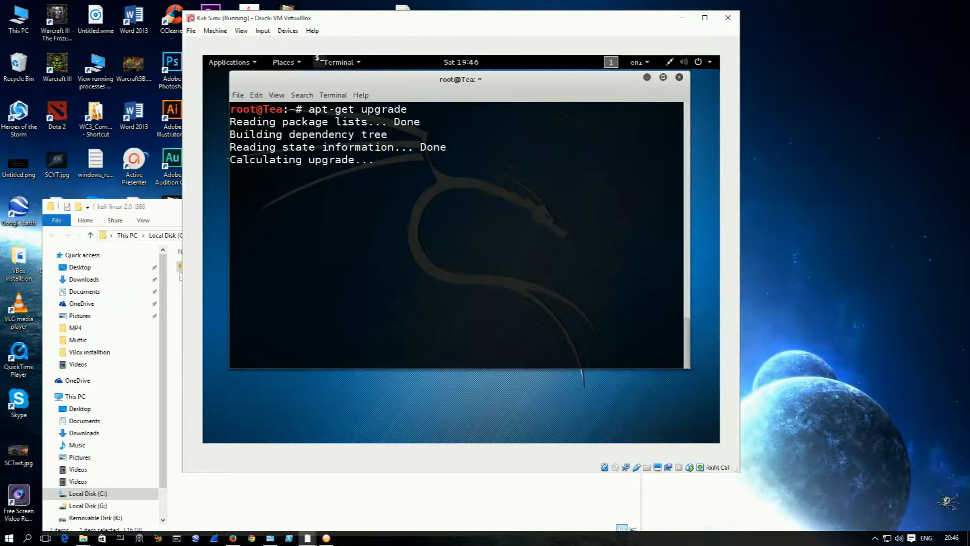
type("y")
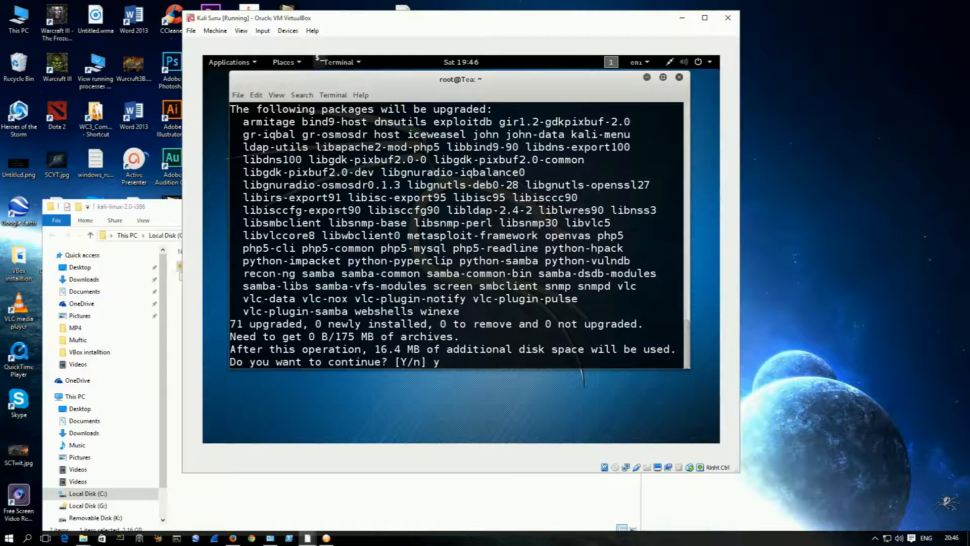
key("Return")
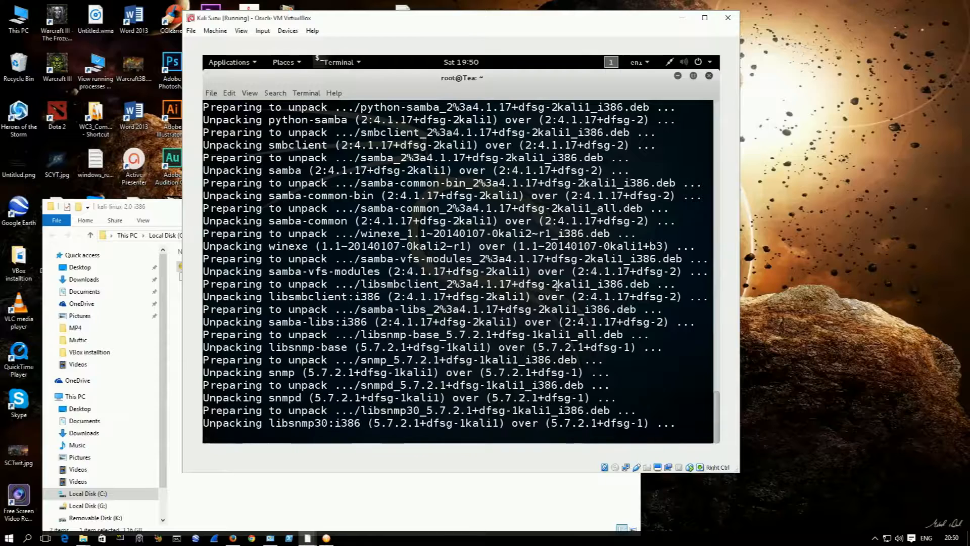
left_click(875, 539)
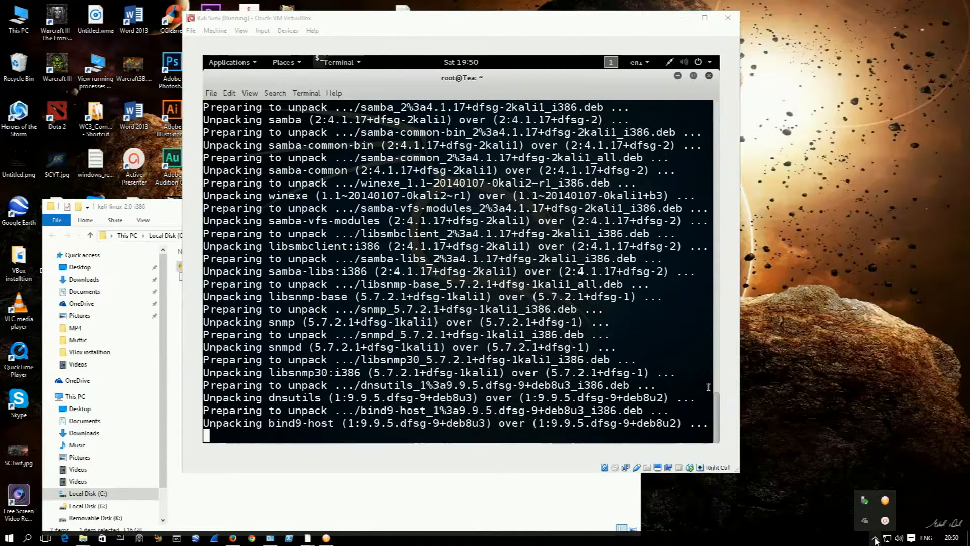
left_click(884, 521)
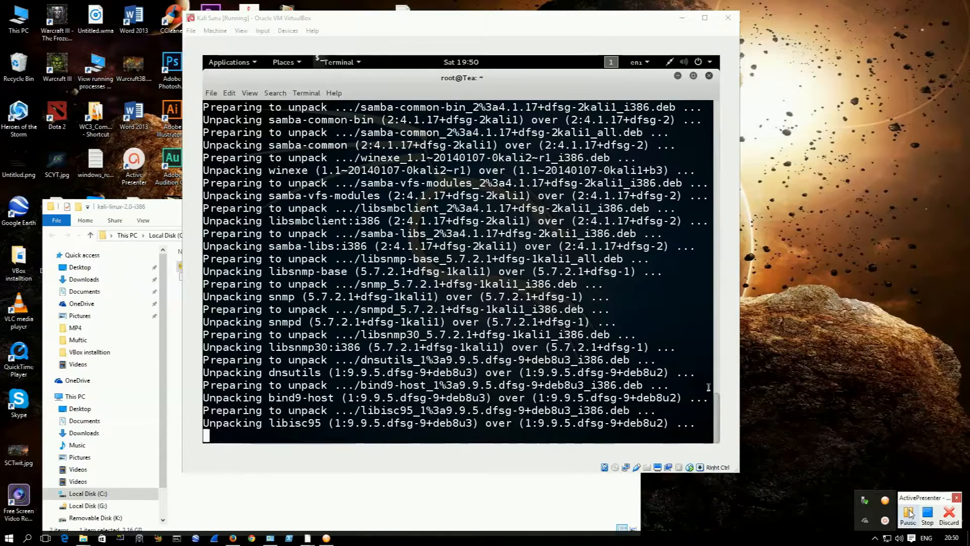
left_click(908, 512)
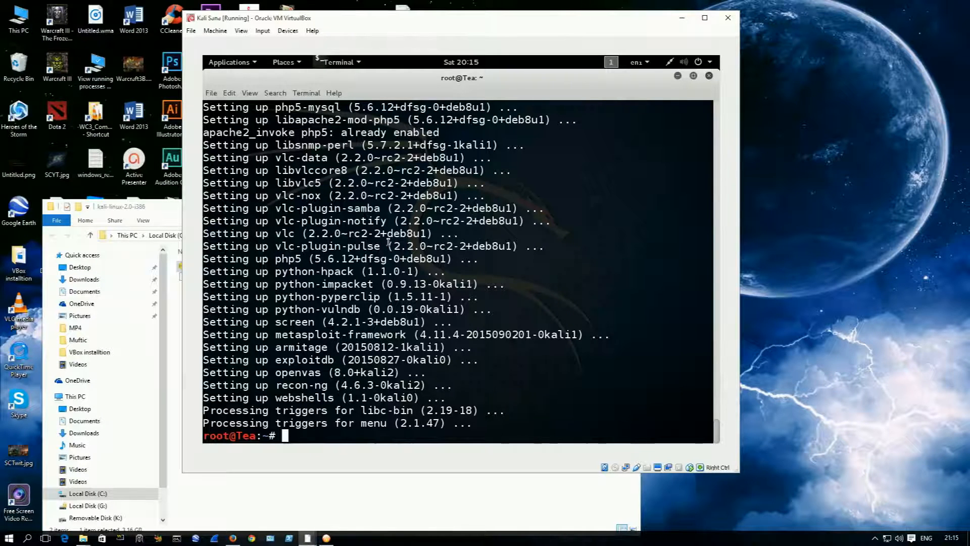
Step: Clear the terminal and install the dkms package with apt-get install dkms, answering y to continue
type("clear")
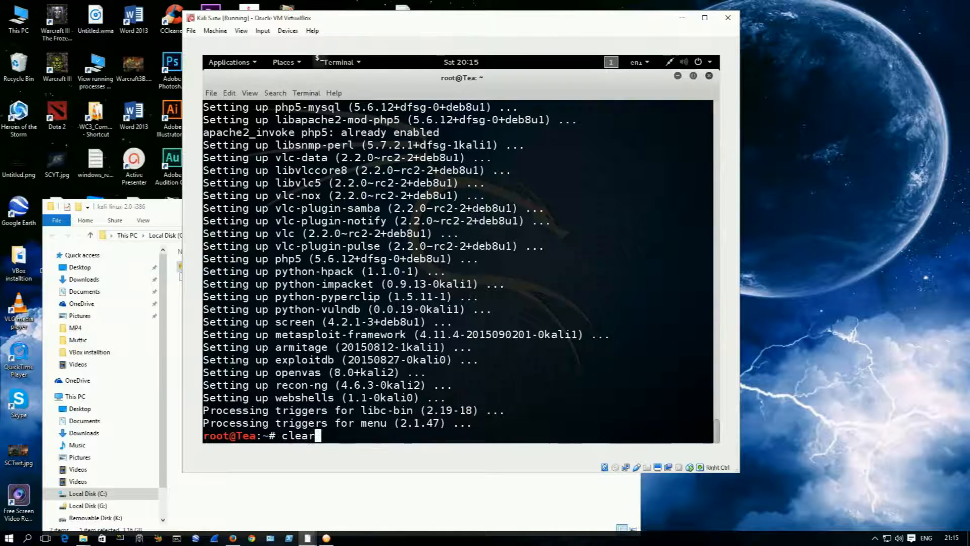
key("Return")
type("apt=")
key("BackSpace")
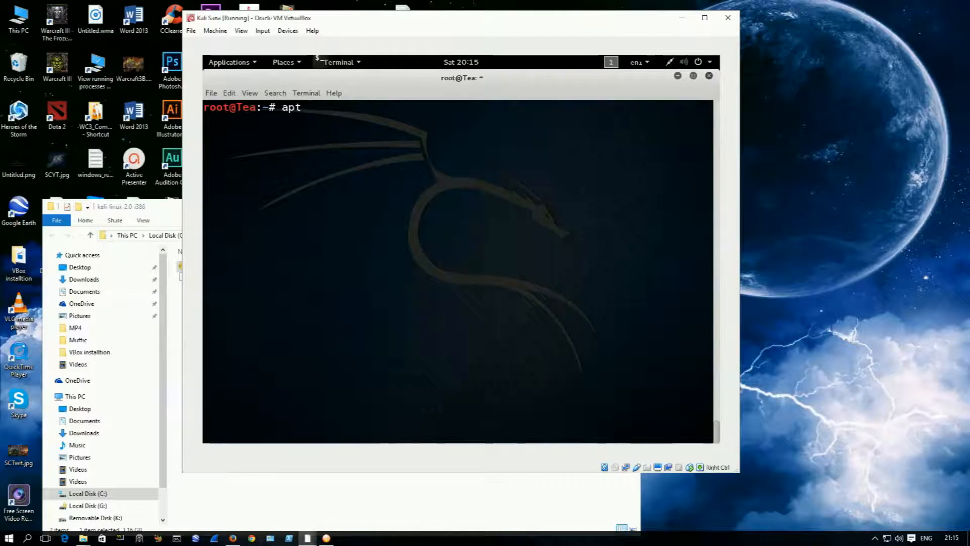
type("-get ")
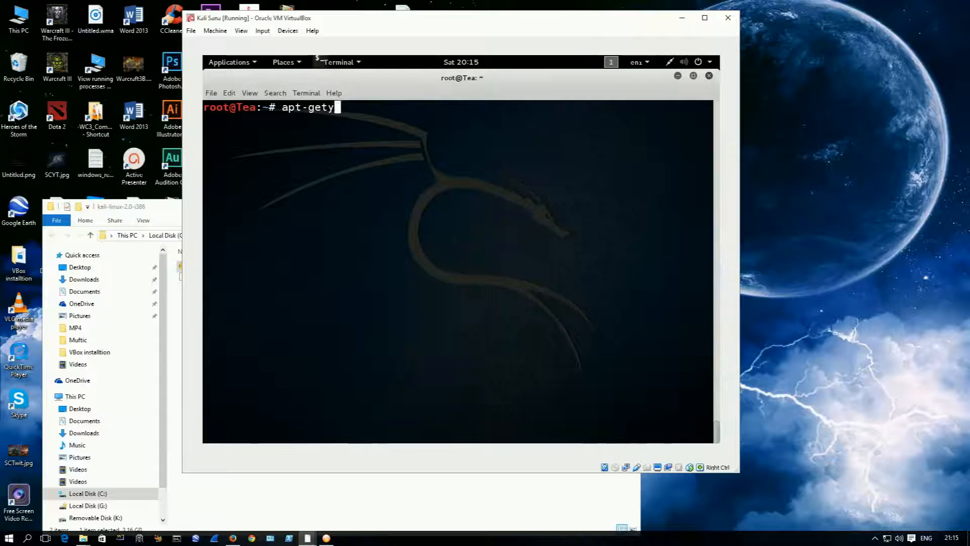
type("insta")
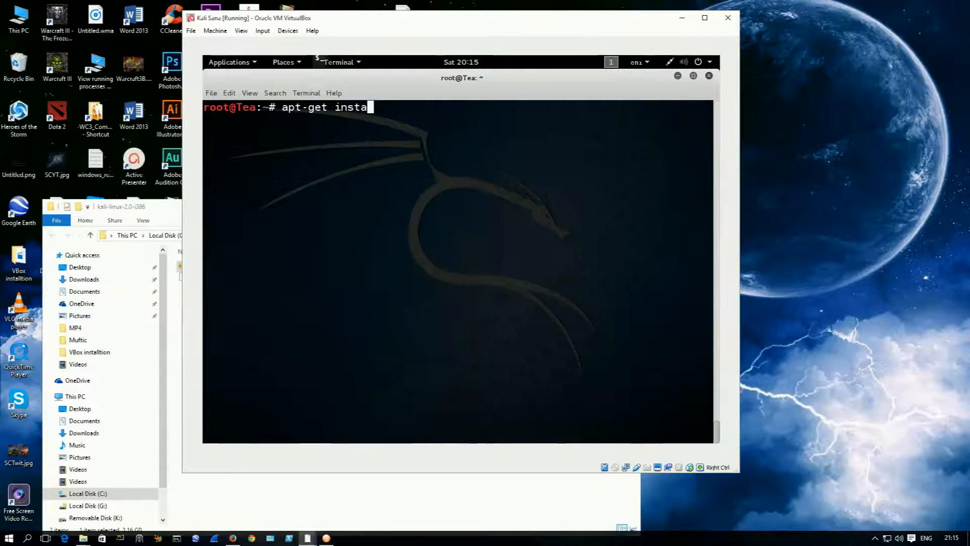
type("ll dkms")
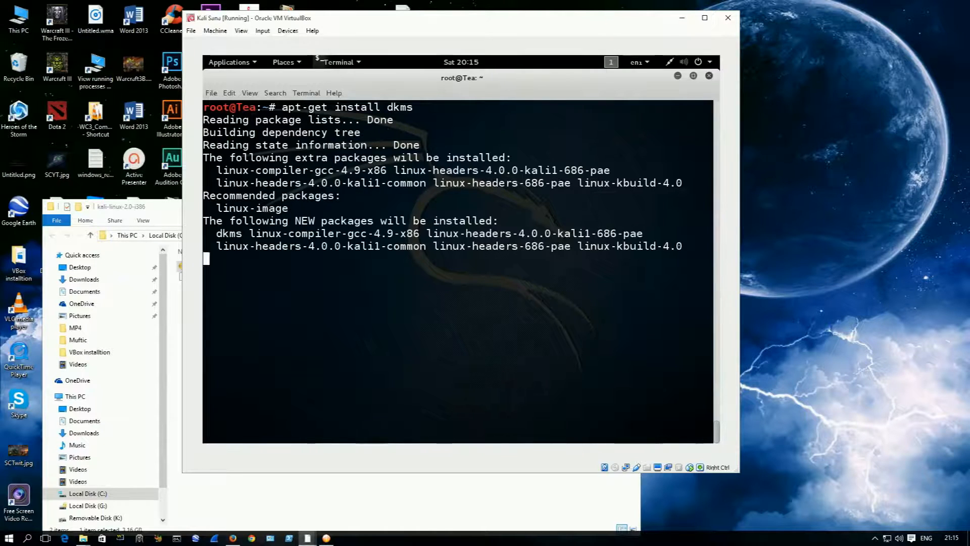
type("y")
key("Return")
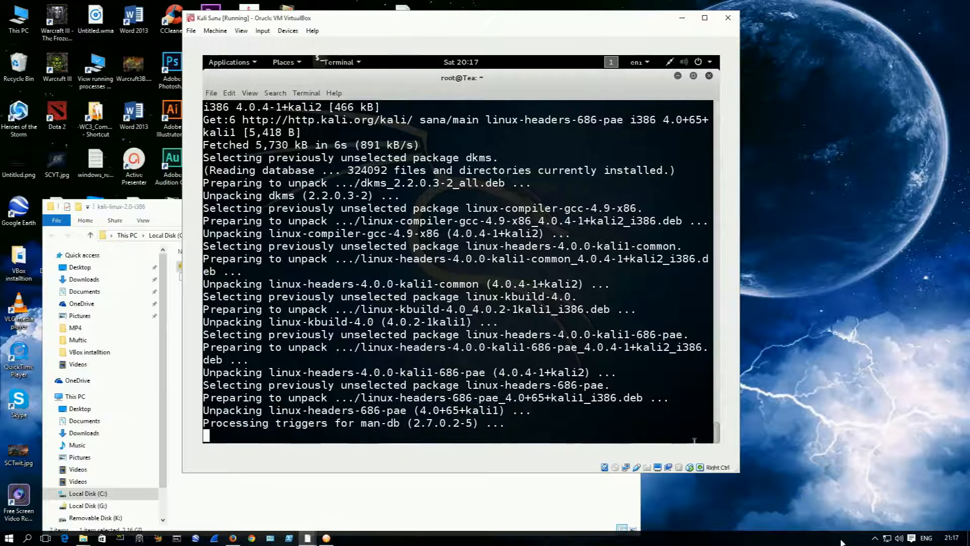
left_click(874, 538)
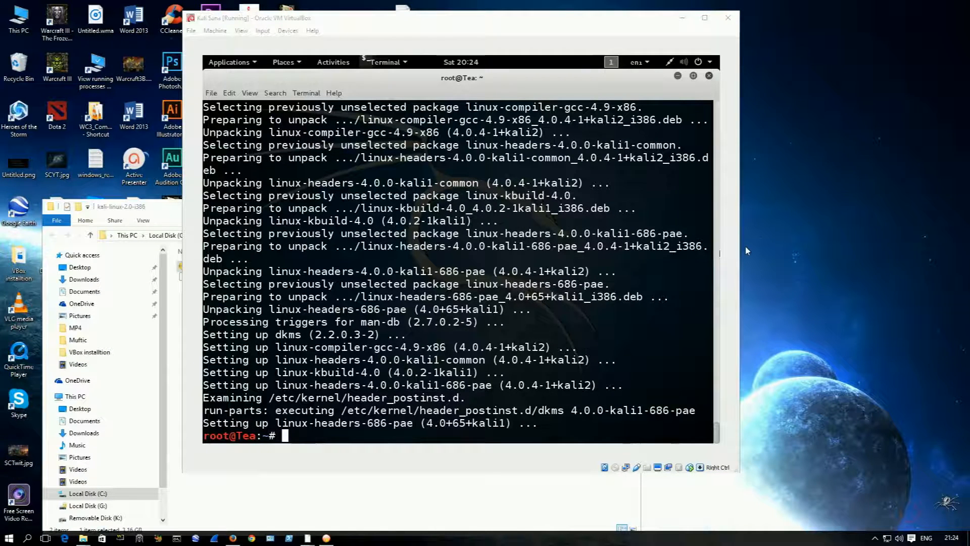
Step: Clear the dkms installation output from the terminal with the clear command
left_click(498, 334)
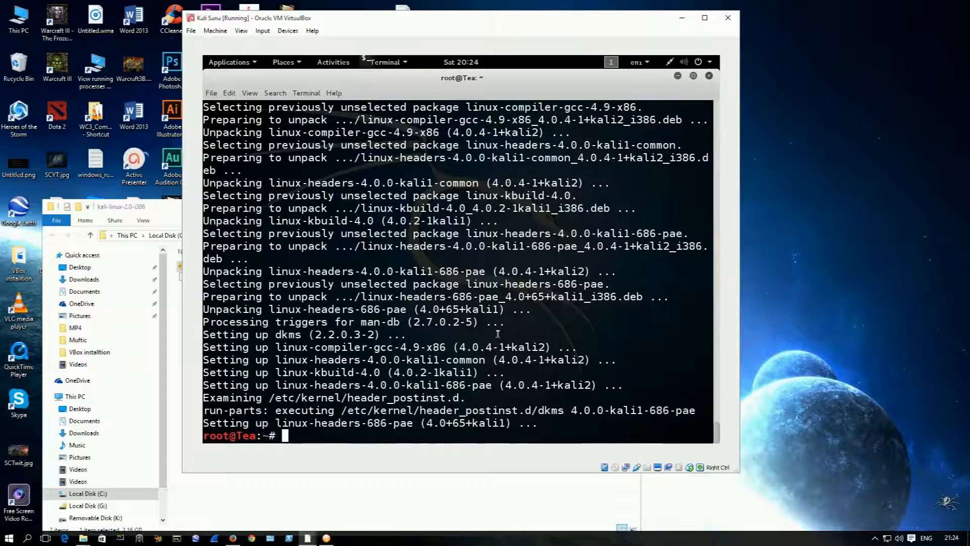
type("clear")
key("Return")
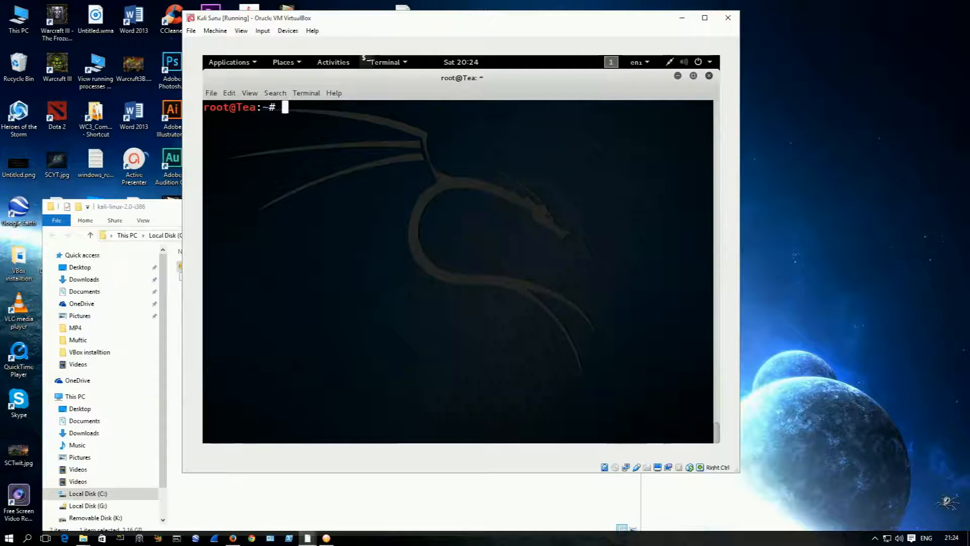
type("a:~# u")
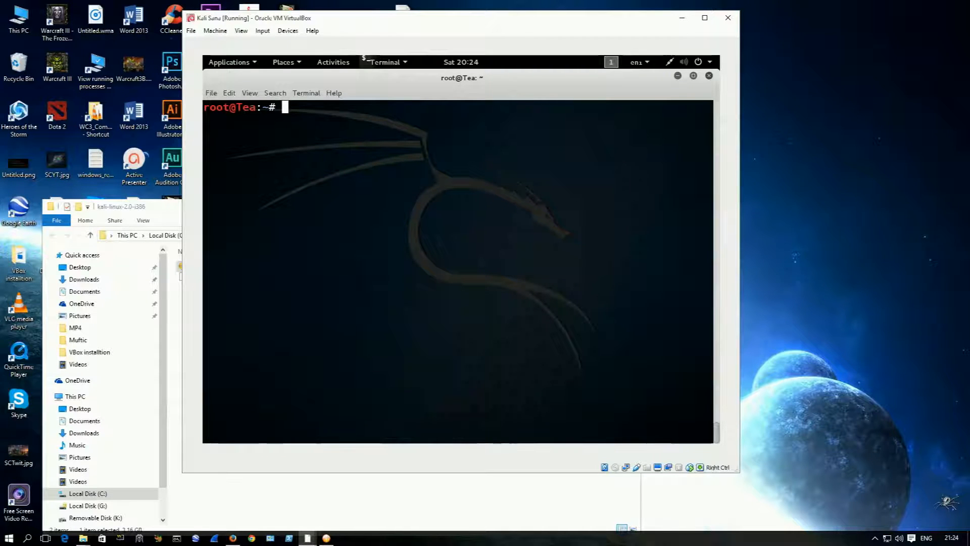
type("name")
key("BackSpace")
key("BackSpace")
key("BackSpace")
key("BackSpace")
Step: Search the package cache for Linux header packages with apt-cache search header | grep -i linux
type("apt-cache search ")
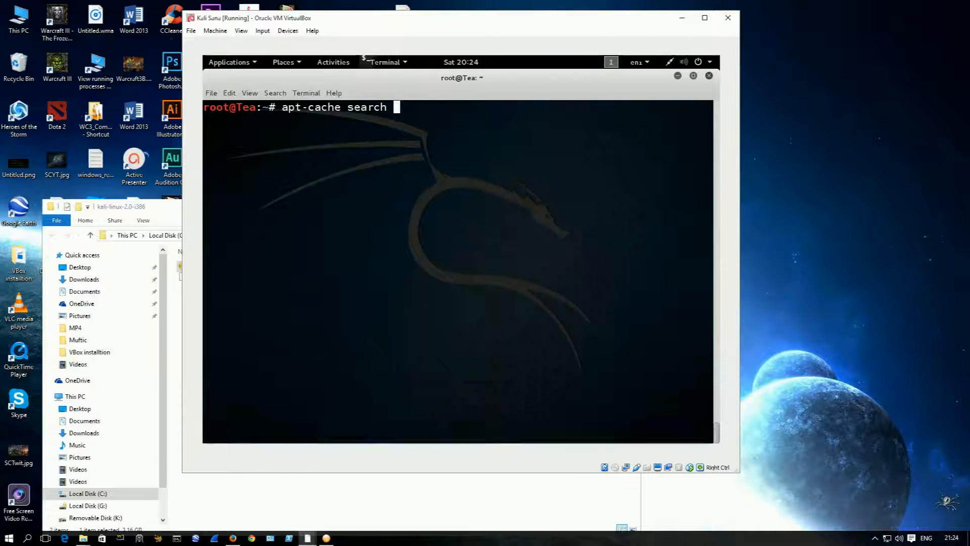
type("header | grep")
type("-i ")
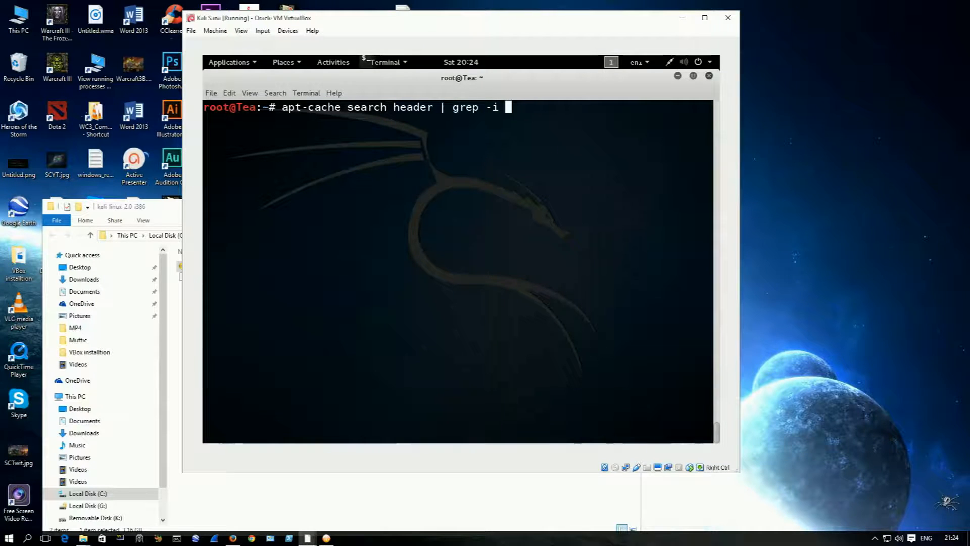
type("linux")
key("Return")
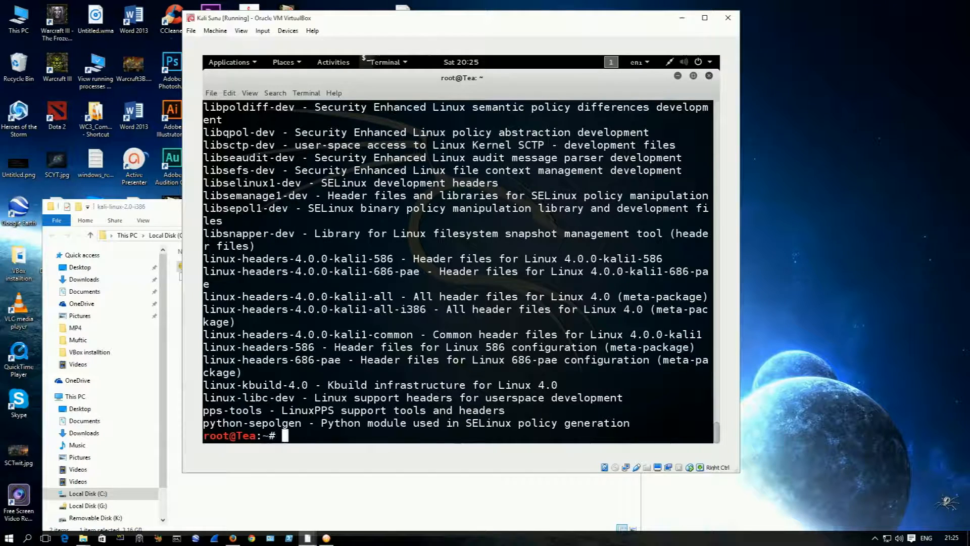
Step: Check the running kernel release with uname -r
type("uname -r")
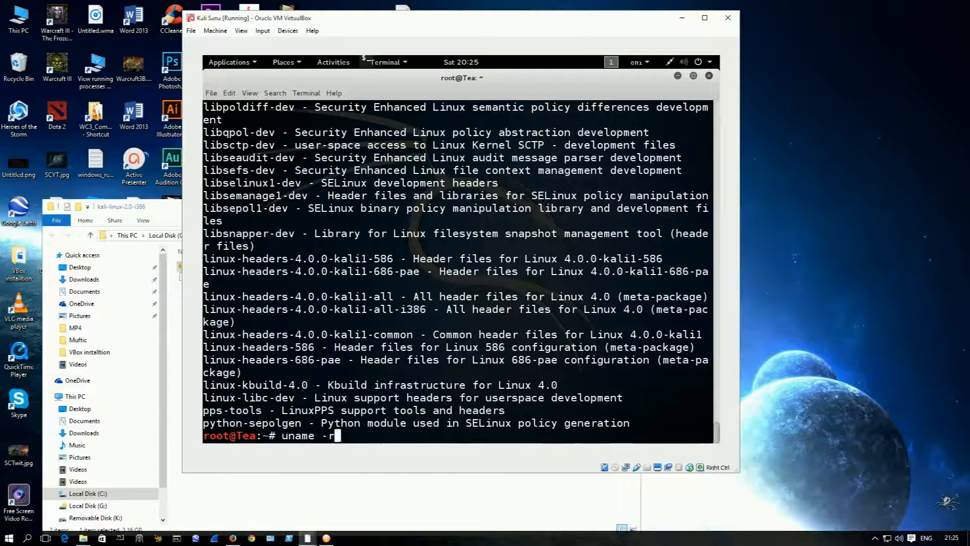
key("Return")
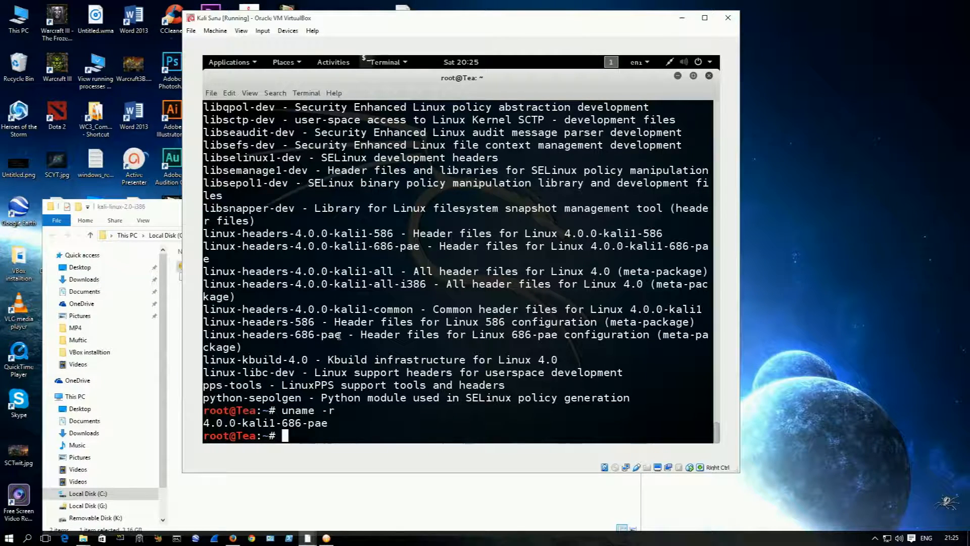
Step: Copy the package name linux-headers-686-pae from the search results and paste it at the prompt
left_click_drag(339, 335, 204, 338)
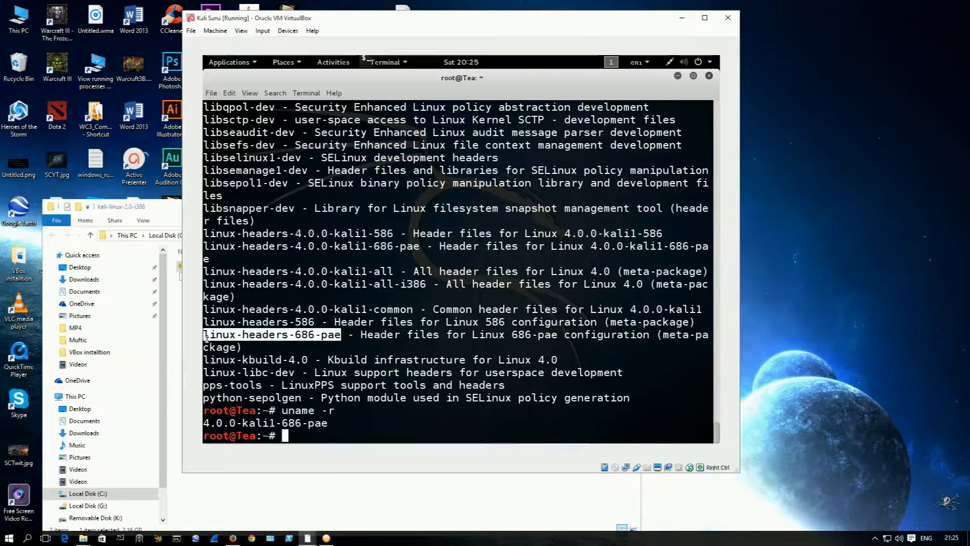
right_click(313, 344)
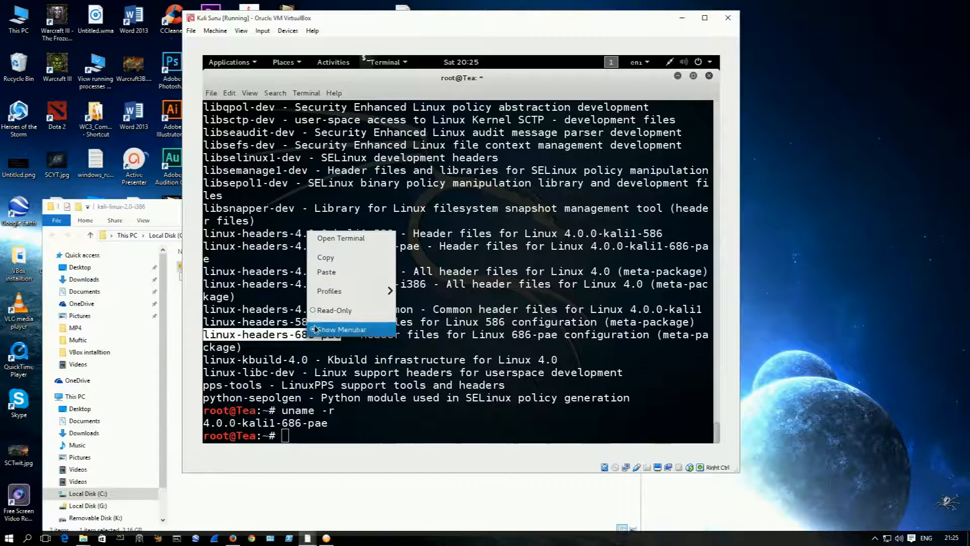
left_click(333, 258)
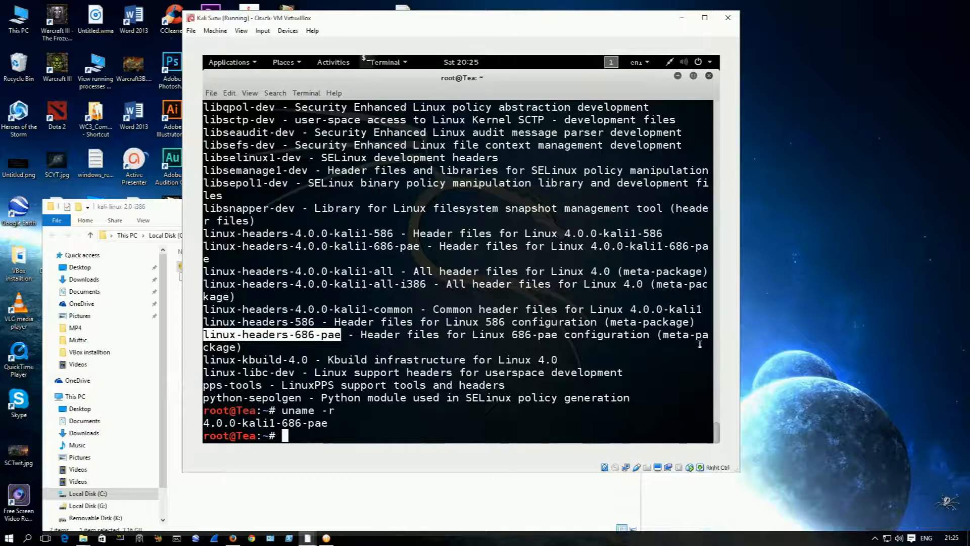
left_click_drag(663, 334, 699, 349)
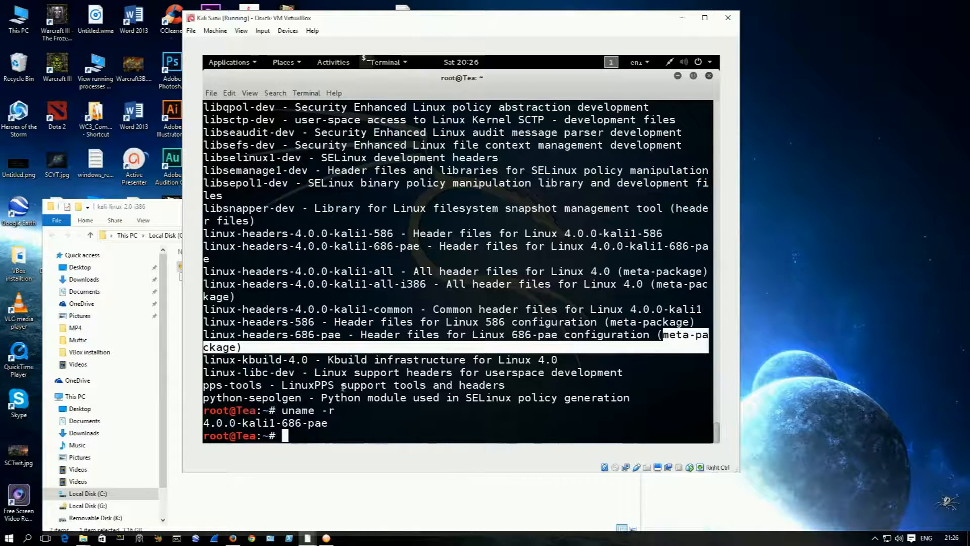
left_click_drag(344, 335, 208, 334)
right_click(214, 336)
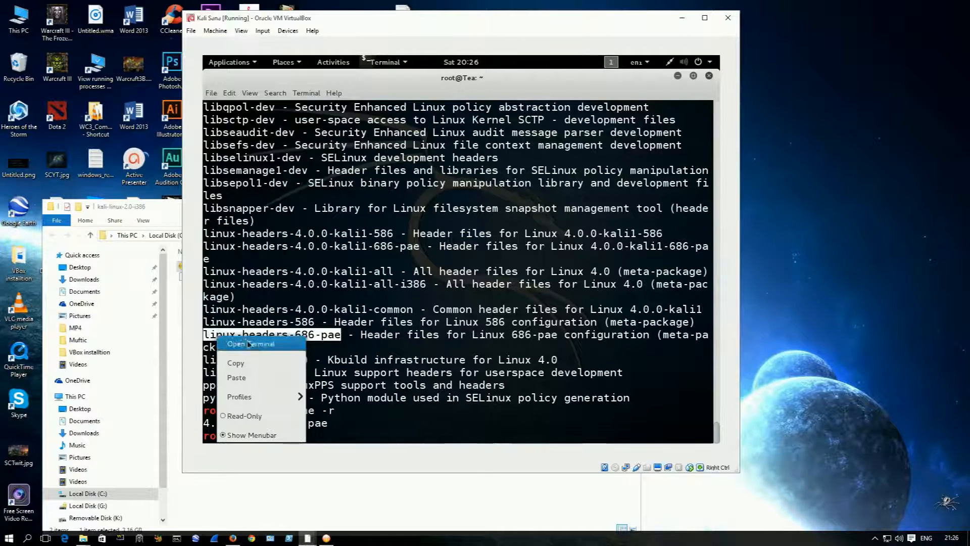
left_click(258, 371)
key("ctrl+shift+v")
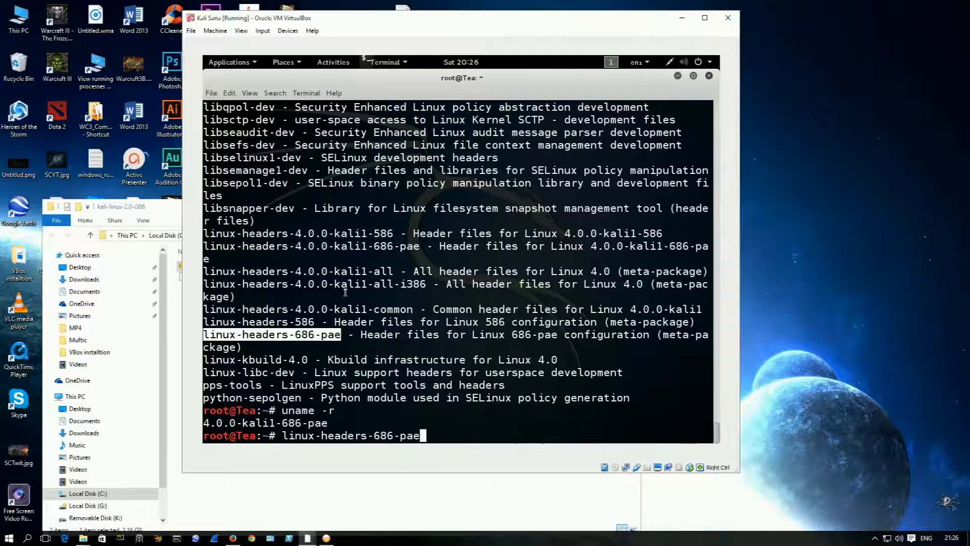
Step: Put apt-get install before the pasted package name and run the command to install linux-headers-686-pae
key("Left")
key("Left")
key("Left")
key("Left")
key("Left")
key("Left")
key("Left")
key("Left")
key("Left")
key("Left")
key("Left")
key("Left")
key("Left")
key("Left")
key("Left")
key("Left")
key("Left")
key("Left")
key("Left")
key("Left")
type("apt-")
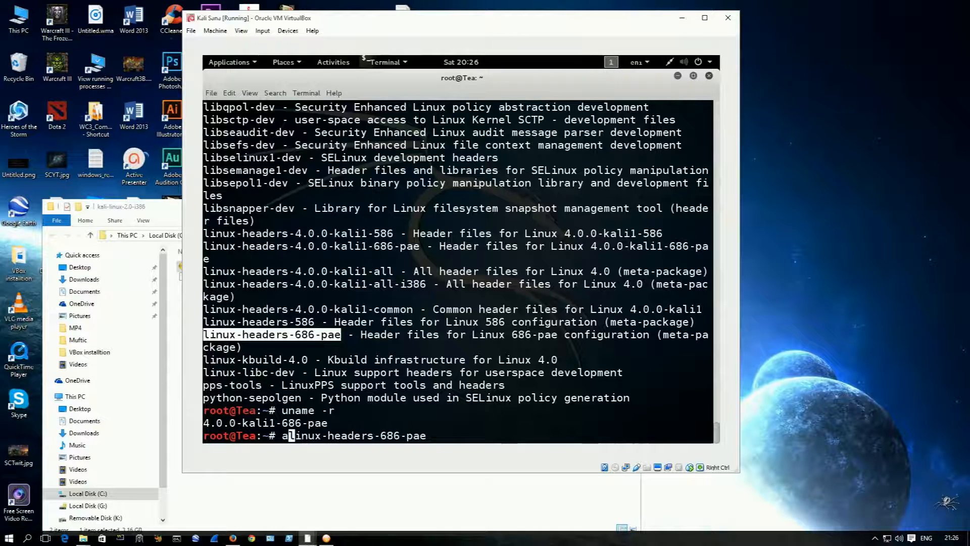
type("get in")
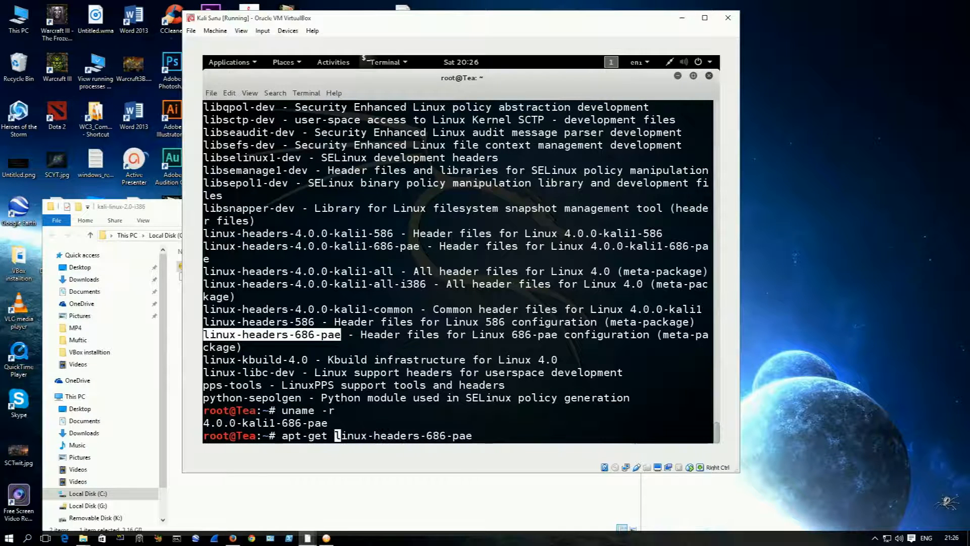
type("stall")
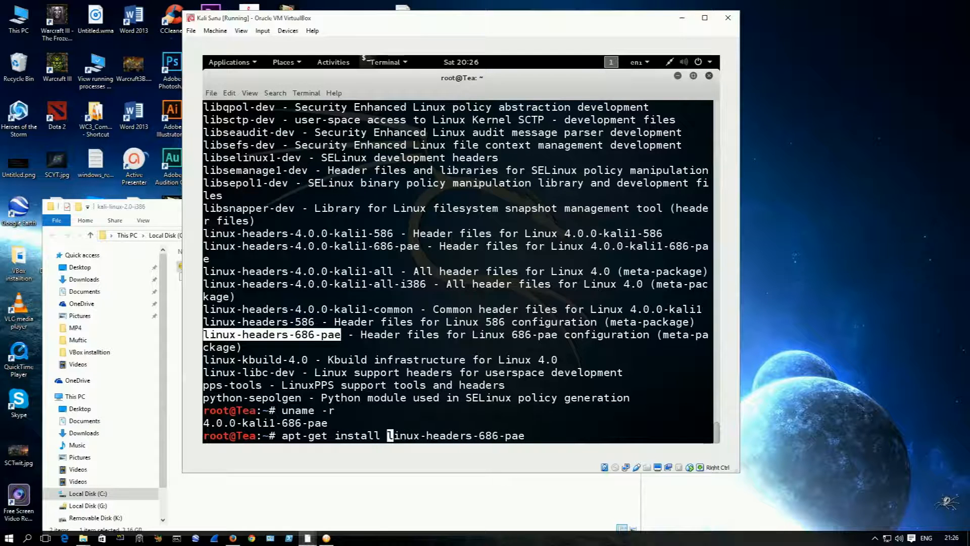
key("Return")
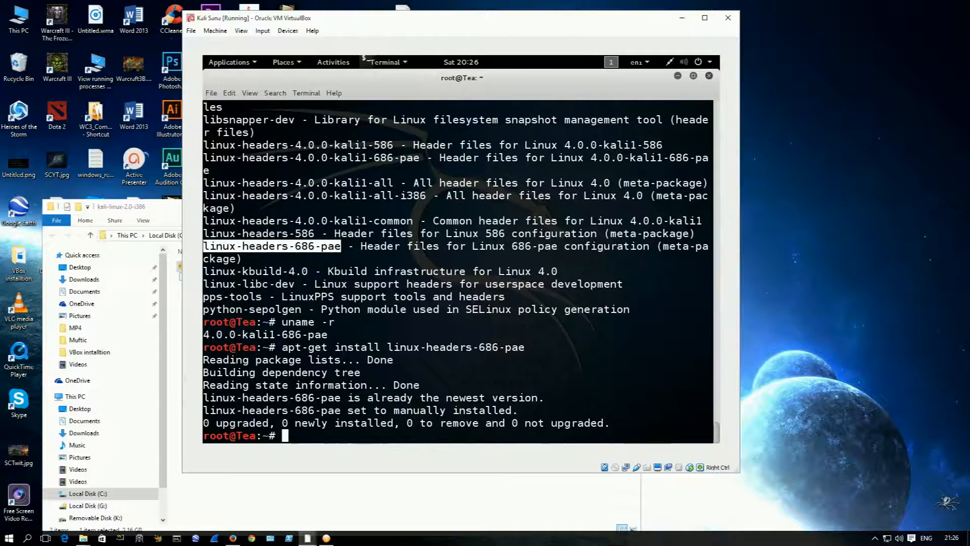
Step: Reboot the virtual machine with the reboot command and sign in as root with the account password
type("reboot")
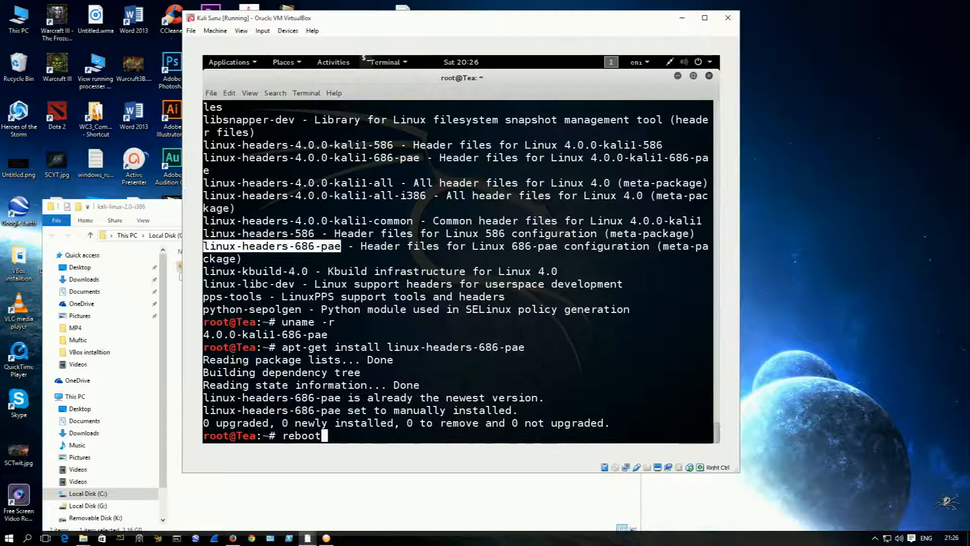
key("Return")
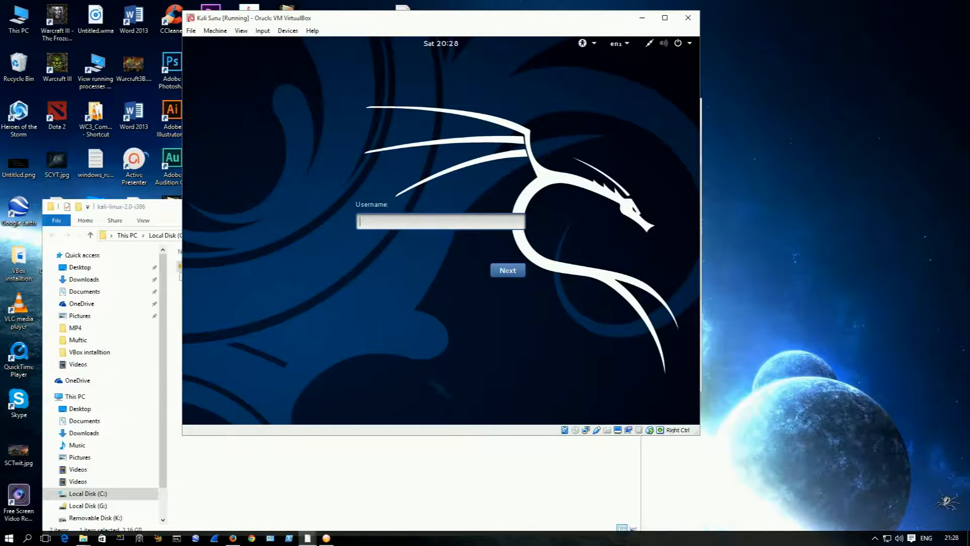
type("root")
key("Return")
type("to")
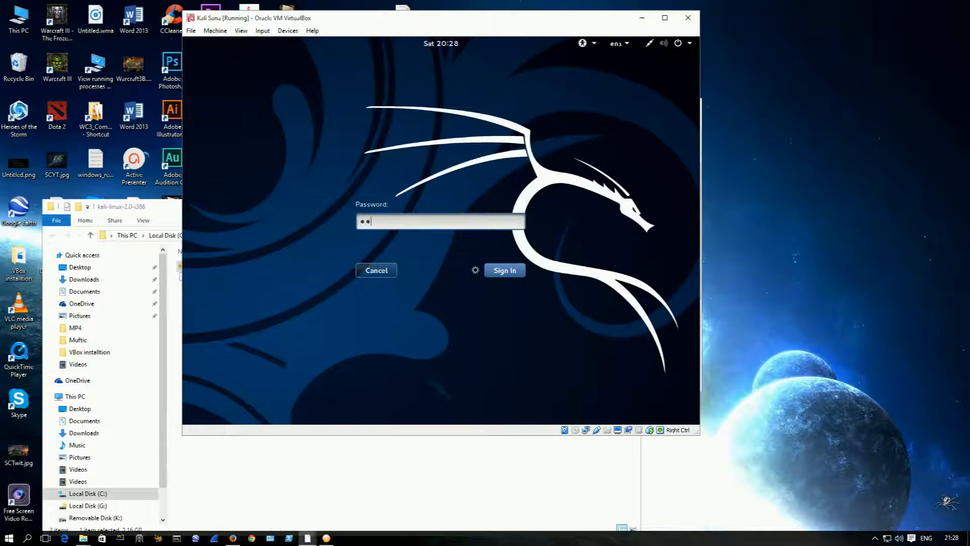
type("or")
key("Return")
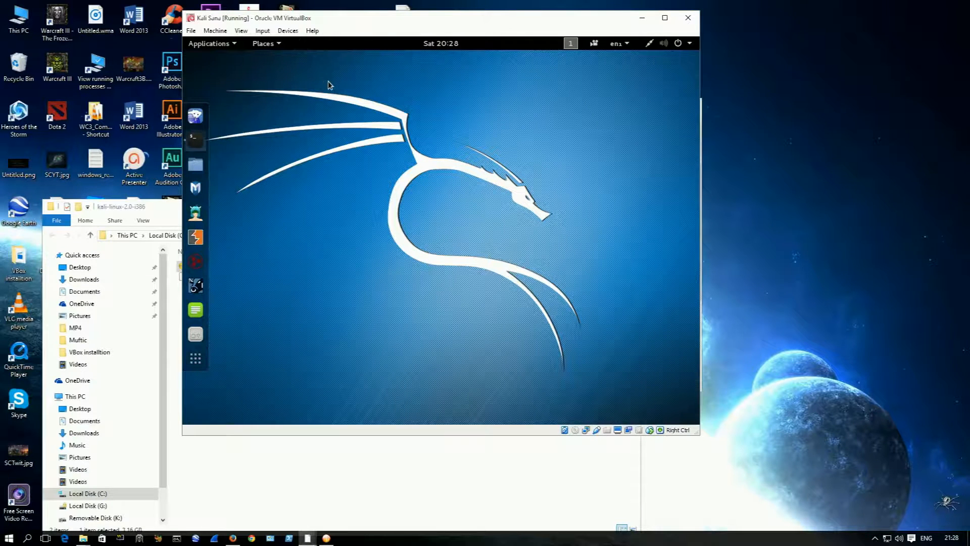
Step: Open a terminal window on the Kali desktop and make it active
left_click_drag(388, 94, 417, 133)
left_click(347, 101)
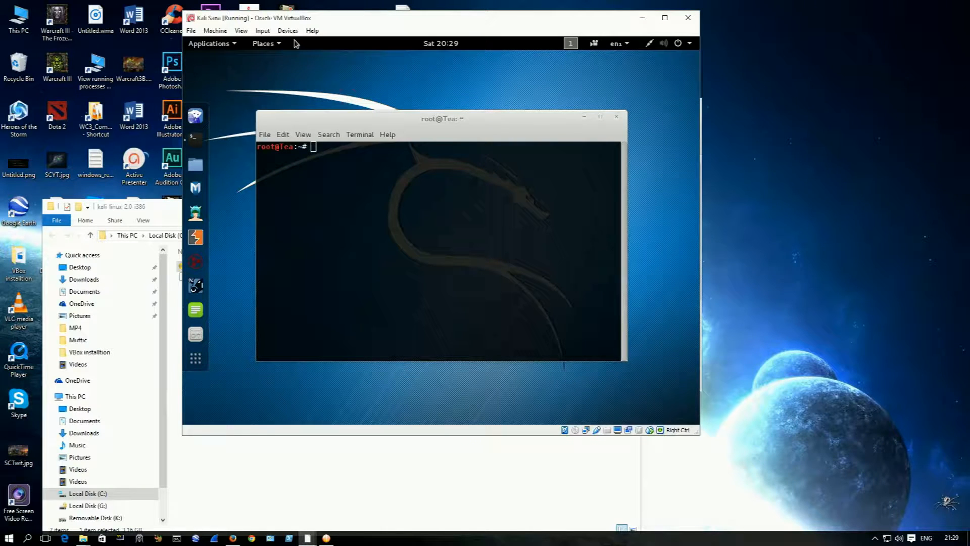
left_click(398, 165)
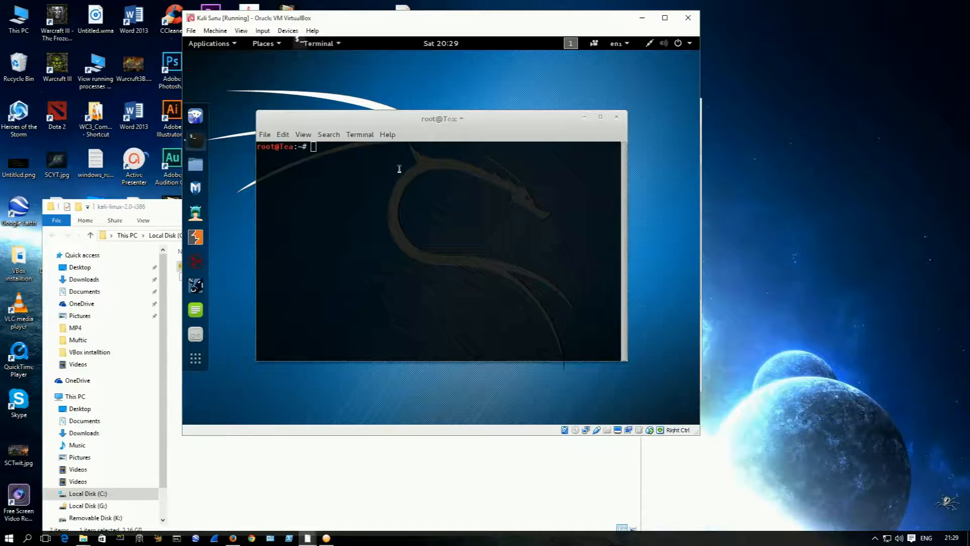
type("wenrfjouewnbfolwenbfowebfoew")
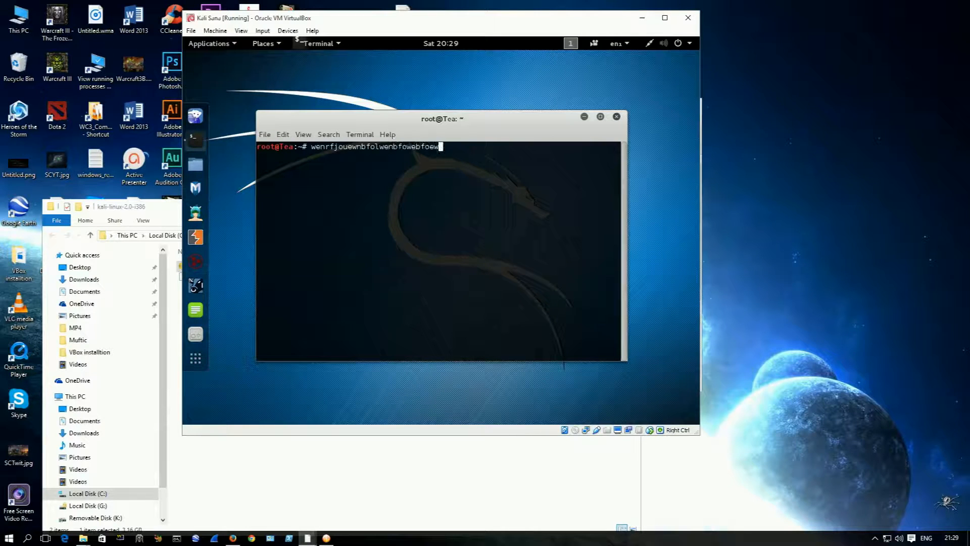
key("BackSpace")
key("BackSpace")
key("BackSpace")
key("BackSpace")
key("BackSpace")
key("BackSpace")
key("BackSpace")
key("BackSpace")
key("BackSpace")
key("BackSpace")
key("BackSpace")
key("BackSpace")
key("BackSpace")
key("BackSpace")
key("BackSpace")
key("BackSpace")
key("BackSpace")
key("BackSpace")
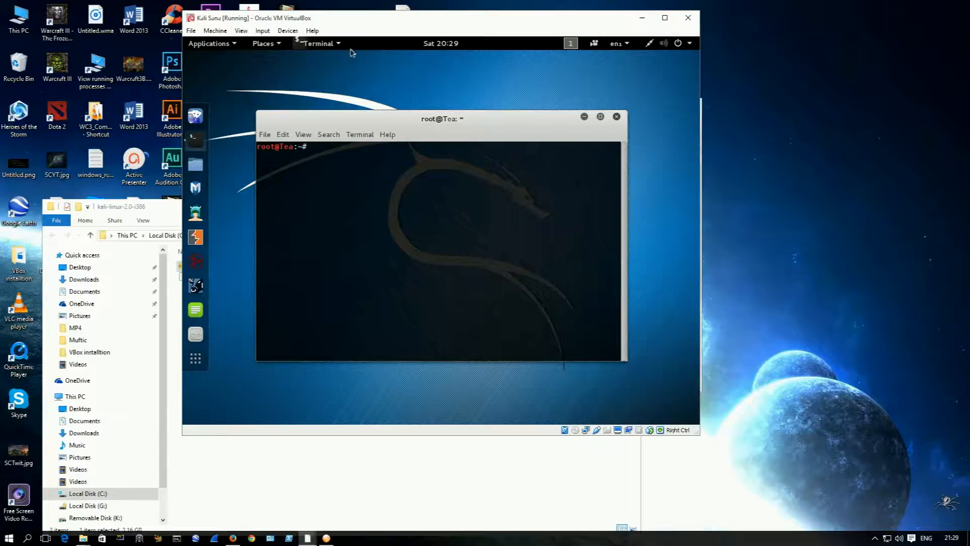
Step: Insert the Guest Additions CD image into the virtual machine and try to run its autorun software
left_click(288, 30)
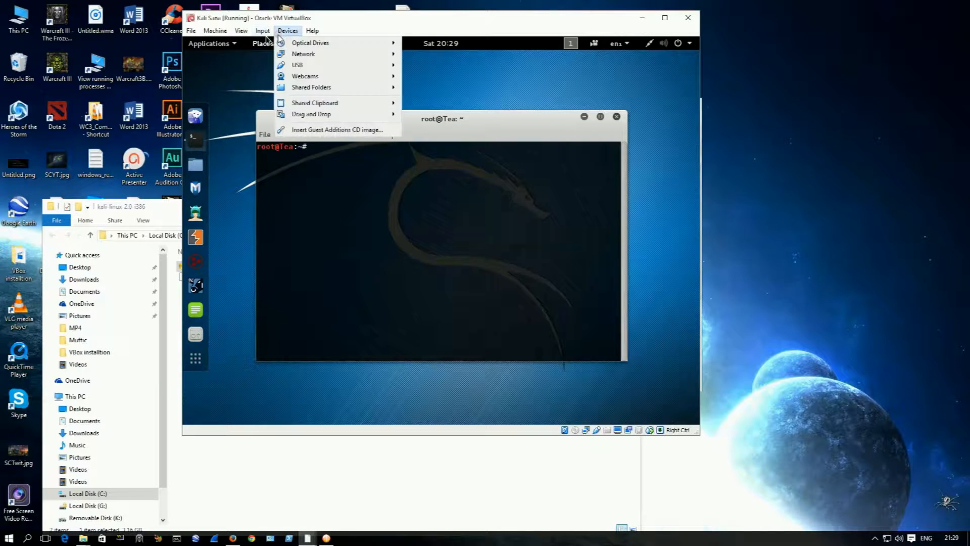
left_click(322, 130)
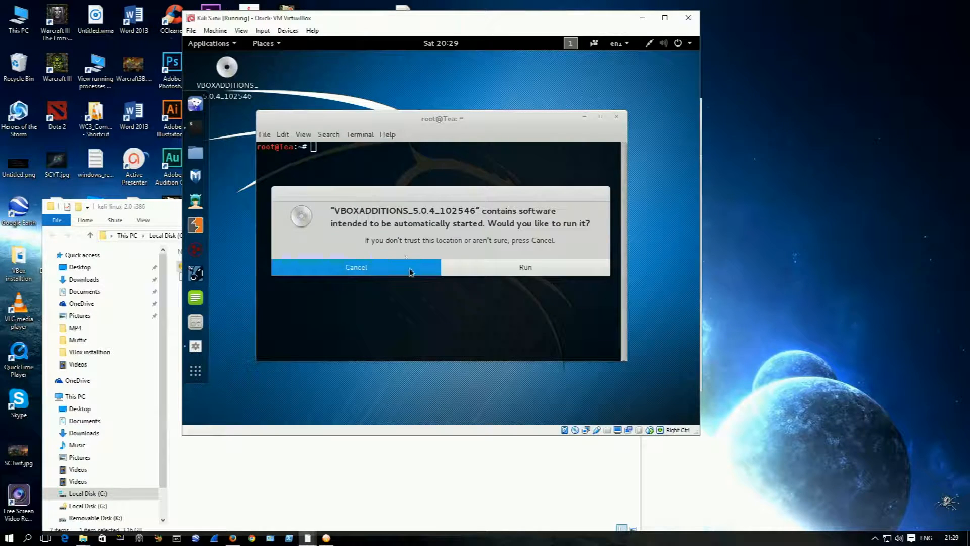
left_click(464, 270)
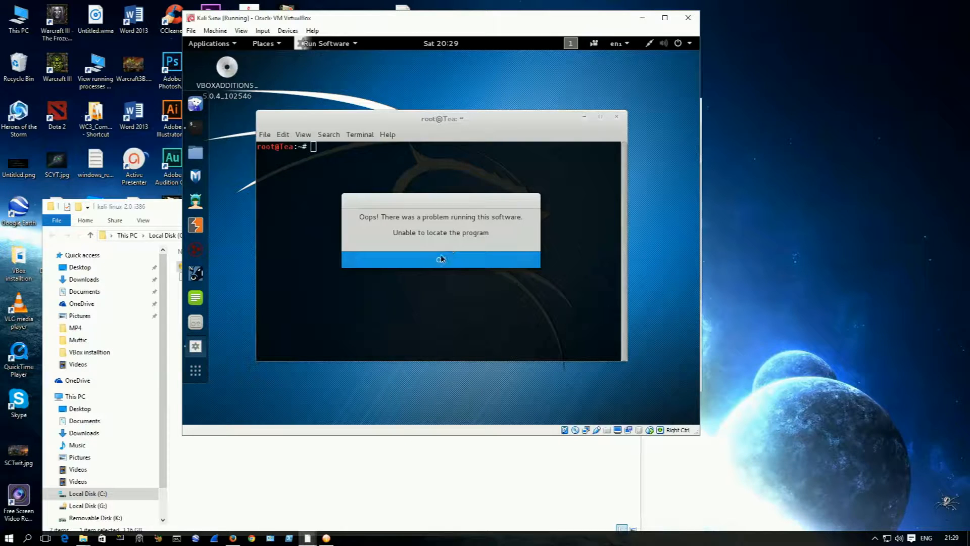
left_click(441, 259)
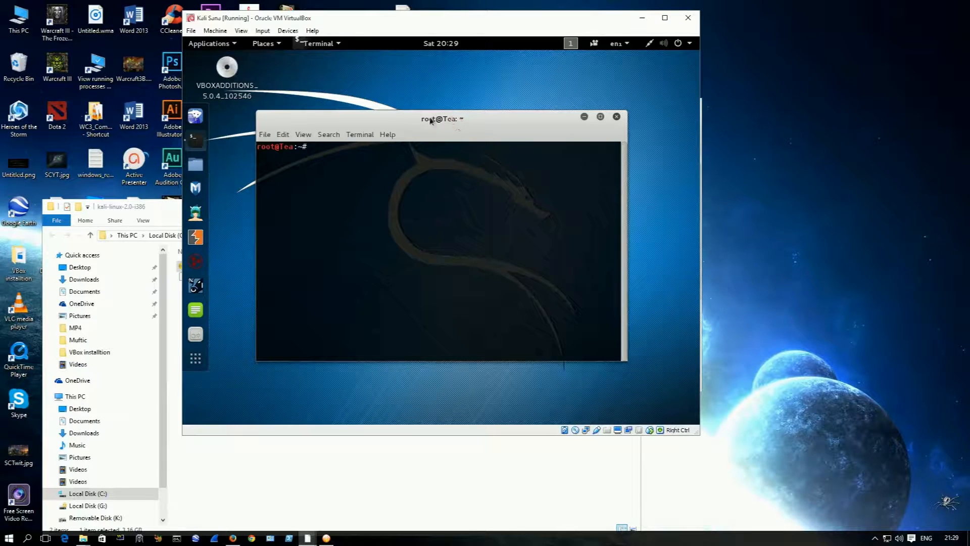
Step: Maximize the terminal window and enlarge its text by three zoom levels
left_click_drag(415, 118, 420, 54)
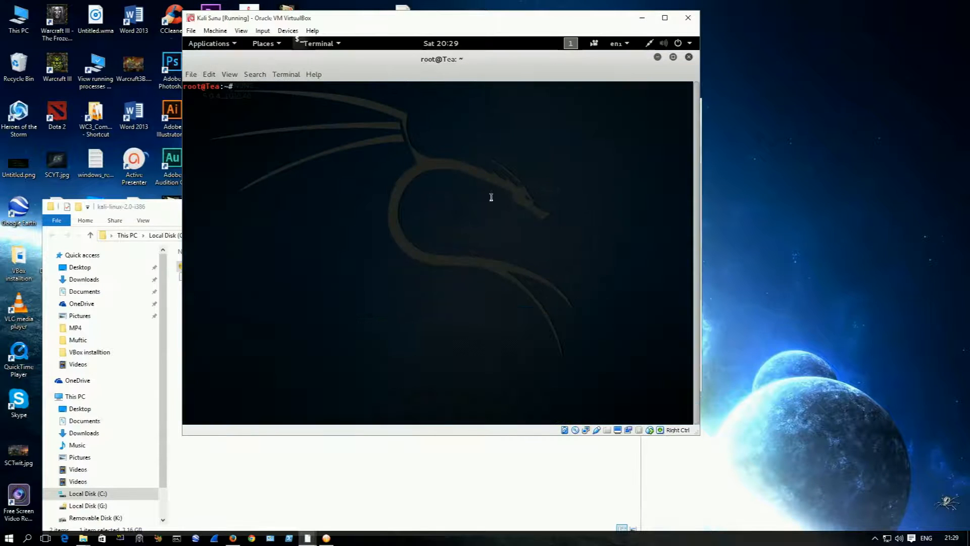
key("ctrl+plus")
key("ctrl+plus")
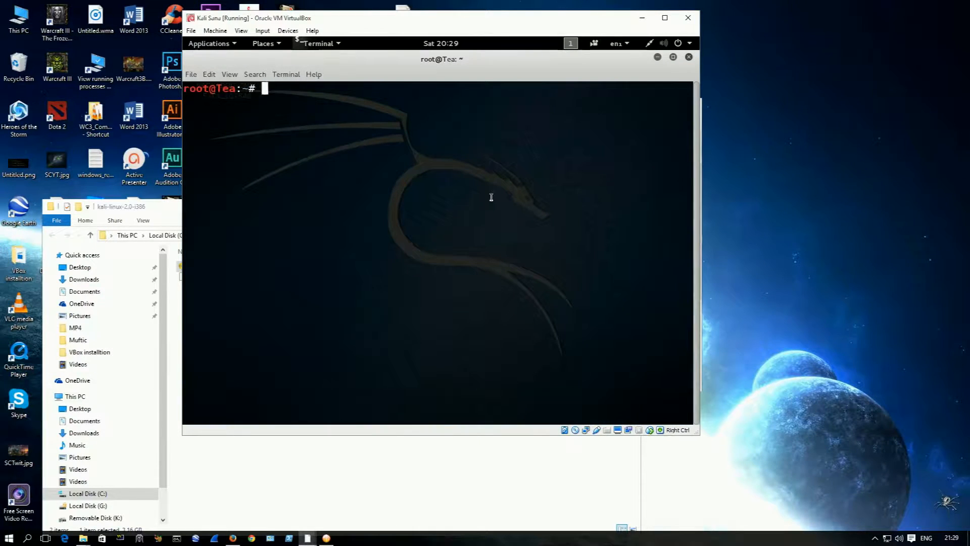
key("ctrl+plus")
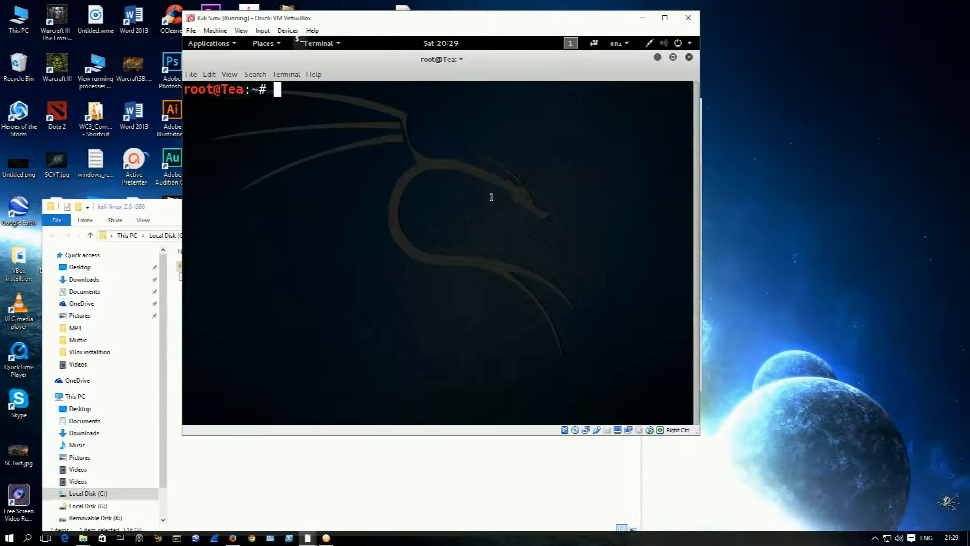
Step: Change to the /media/ directory and list its contents
type("cd /media/")
key("Return")
type("ls")
key("Return")
Step: Change into the cdrom0 directory and list the files on the Guest Additions disc
type("cd cr")
key("BackSpace")
type("d")
key("Tab")
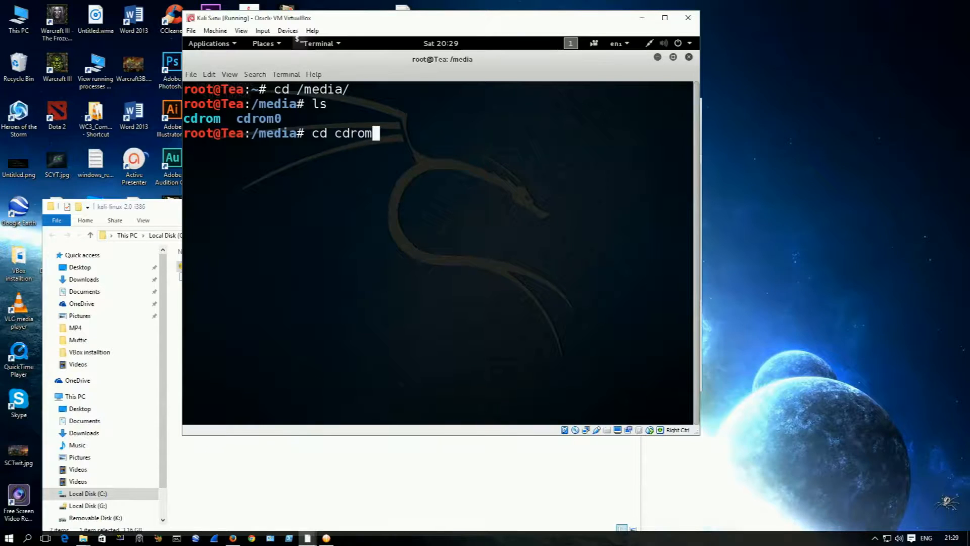
type("0")
key("Tab")
key("Return")
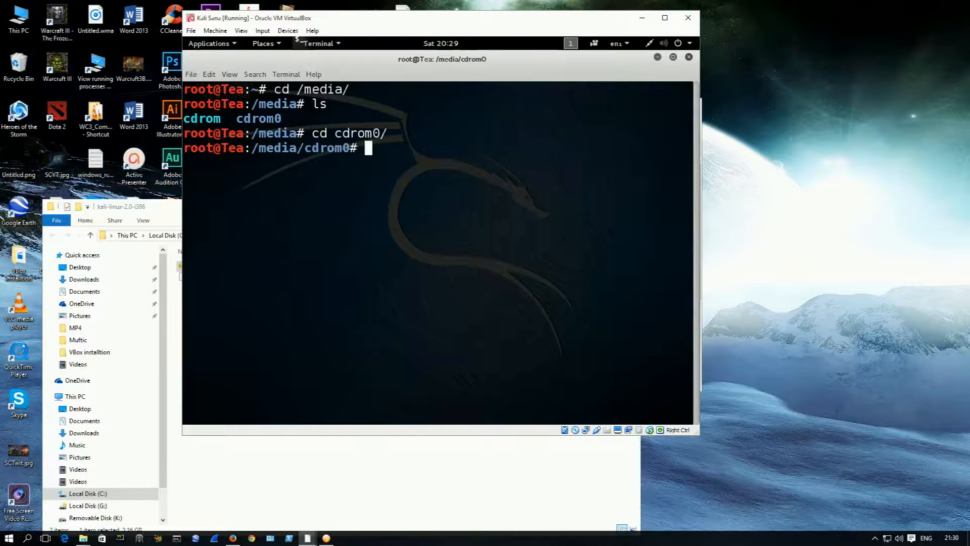
type("ls")
key("Return")
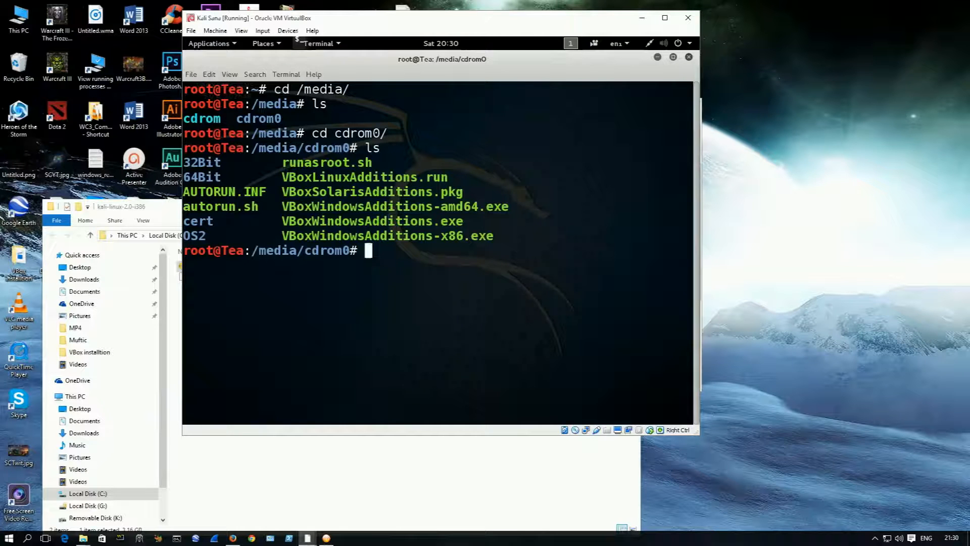
type("./")
type("V")
type("B")
type("o")
key("BackSpace")
key("BackSpace")
key("BackSpace")
key("BackSpace")
key("BackSpace")
Step: Copy VBoxLinuxAdditions.run from the Guest Additions disc to /root/Desktop/
type("cp VBox")
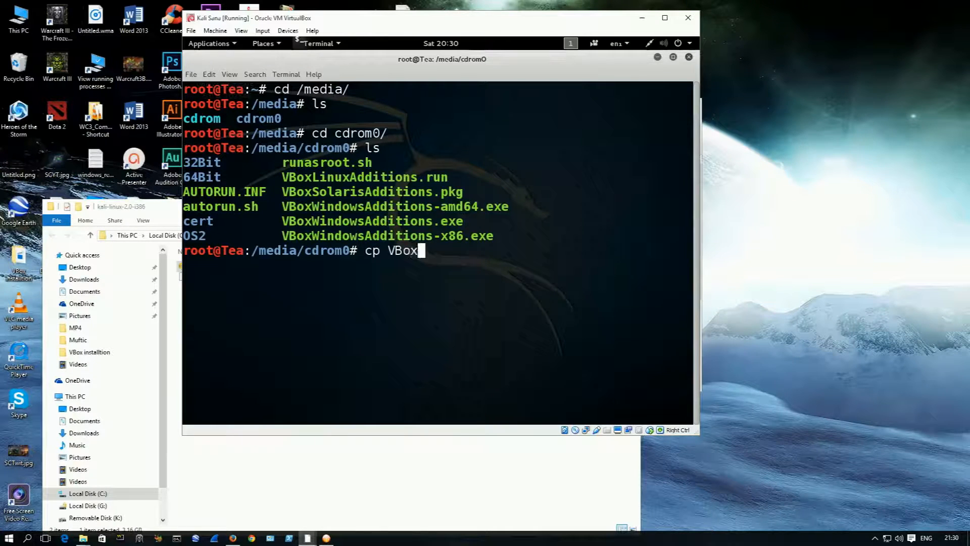
type("L")
key("Tab")
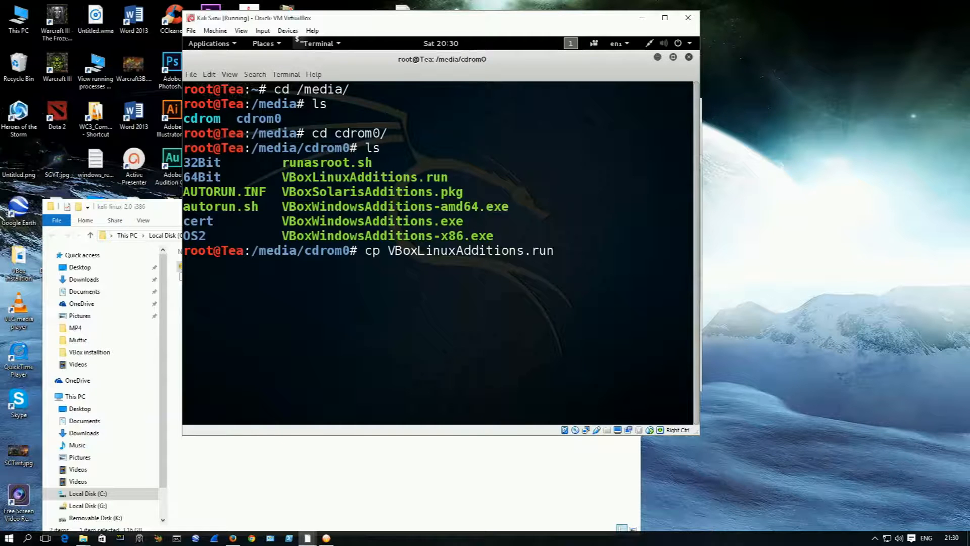
type("/")
type("root/Des")
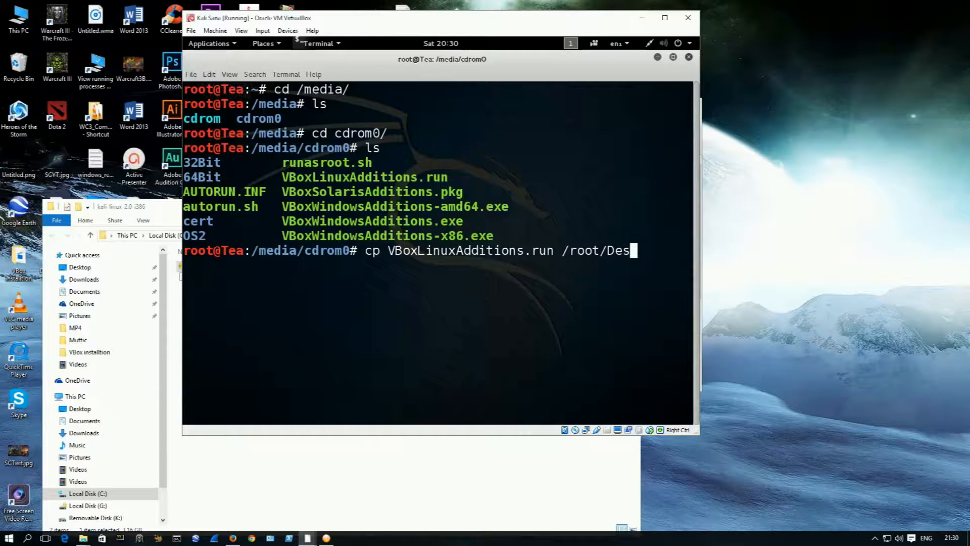
key("Tab")
key("Return")
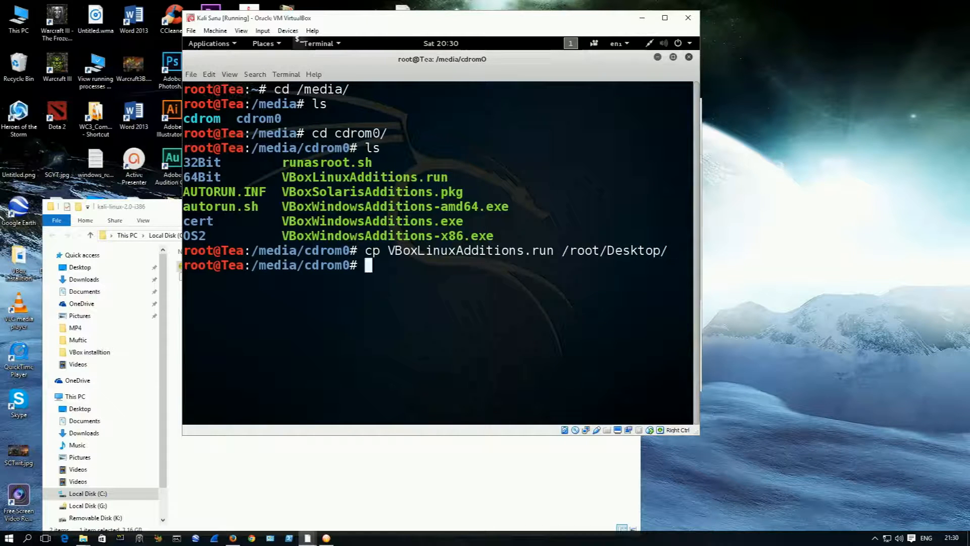
Step: Change to the /root/Desktop/ directory and list its contents
type("cd /D")
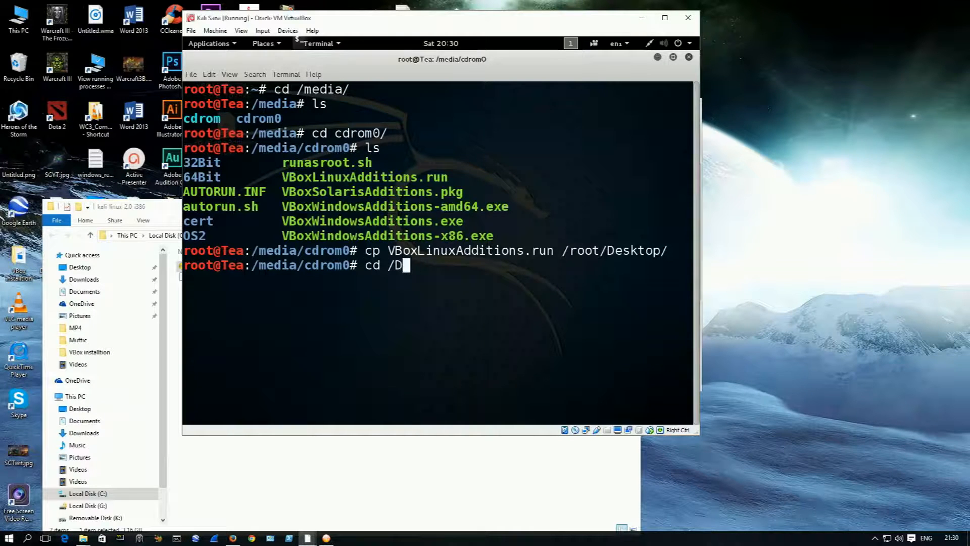
key("BackSpace")
type("root/De")
key("Tab")
key("Return")
type("ls")
key("Return")
Step: Run the ./VBoxLinuxAdditions.run installer from the Desktop directory to install the Guest Additions
type("./V")
key("Tab")
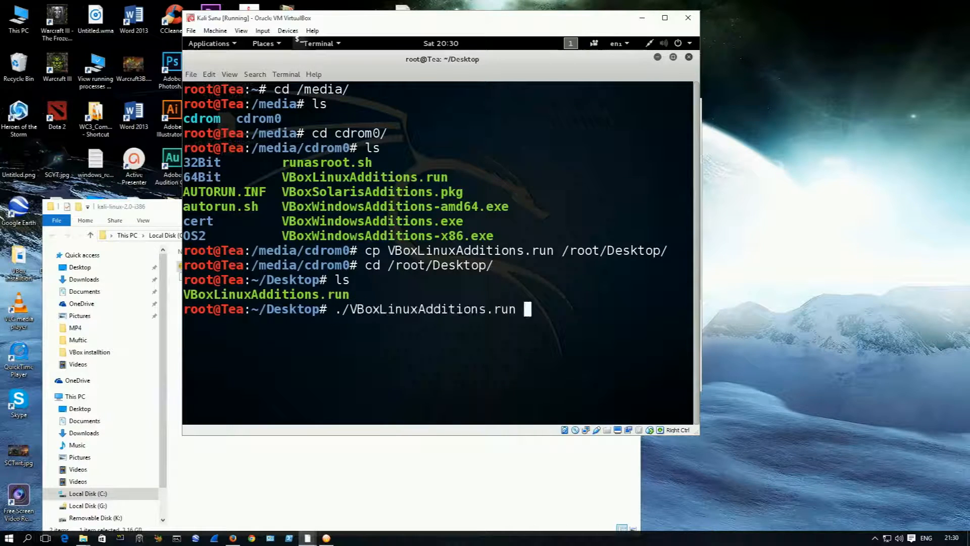
key("Return")
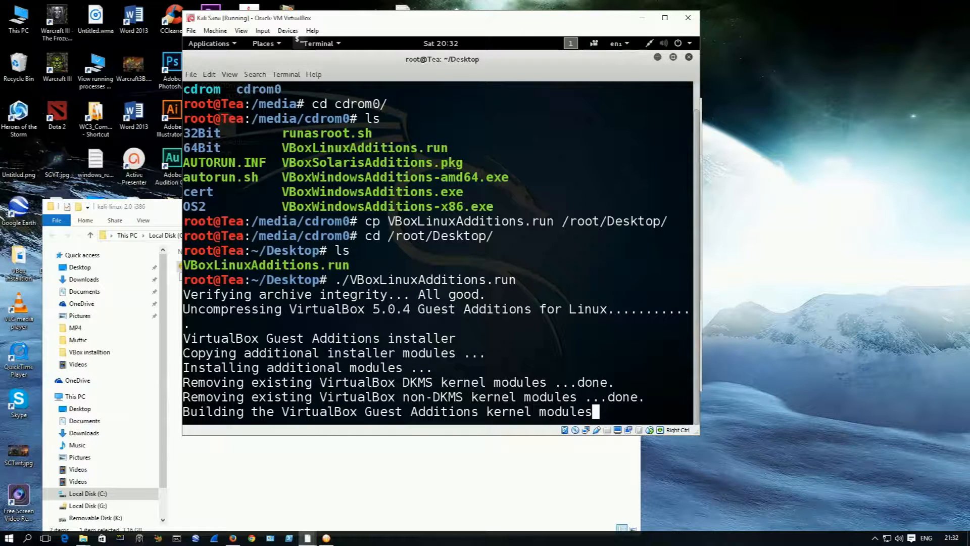
left_click(875, 538)
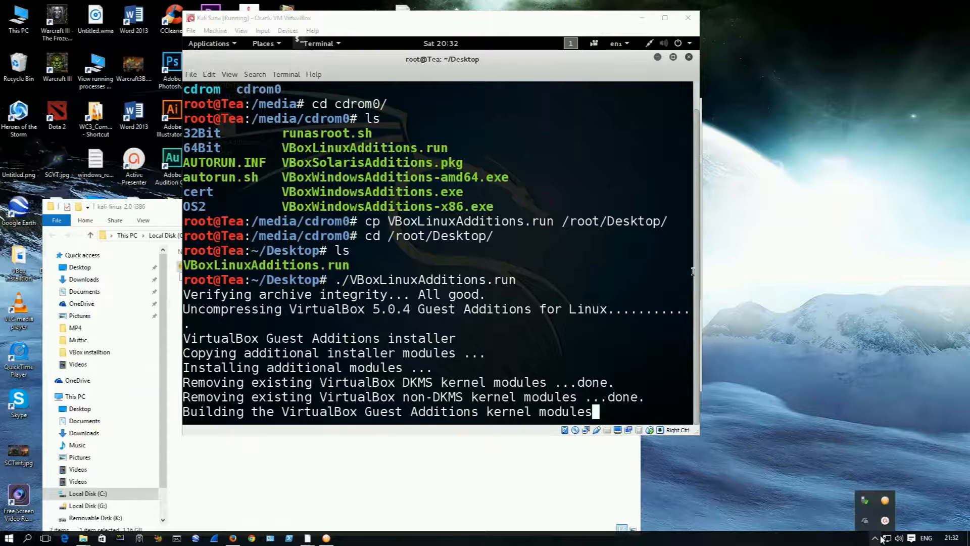
left_click(883, 522)
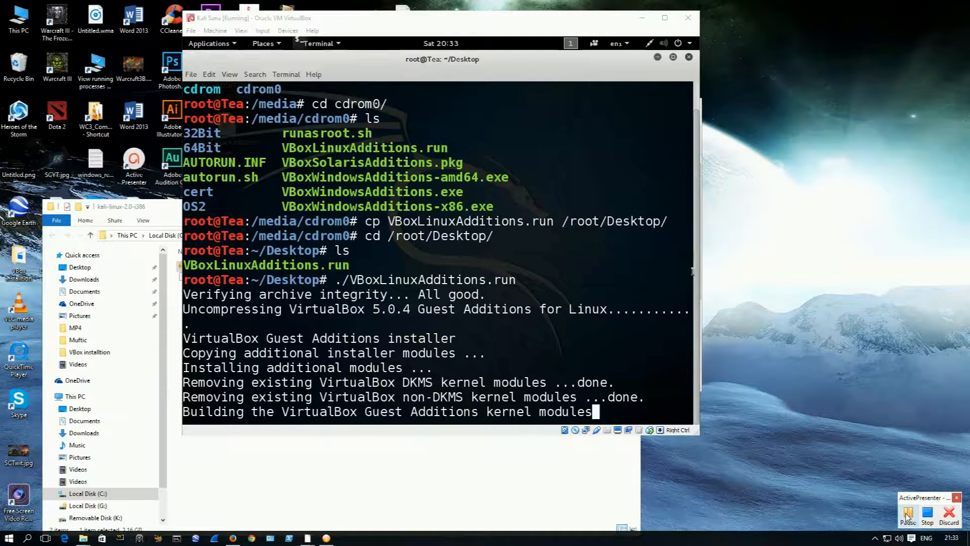
left_click(907, 515)
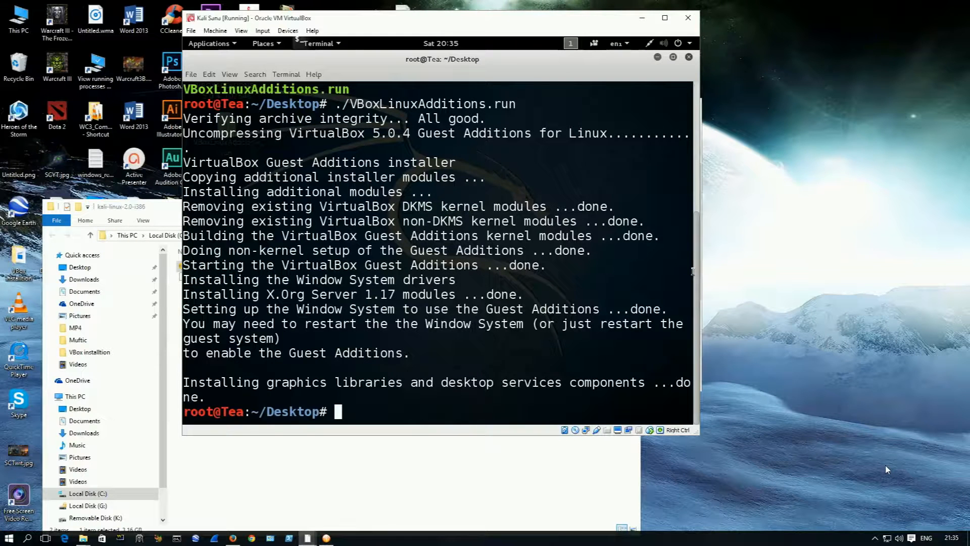
left_click(781, 317)
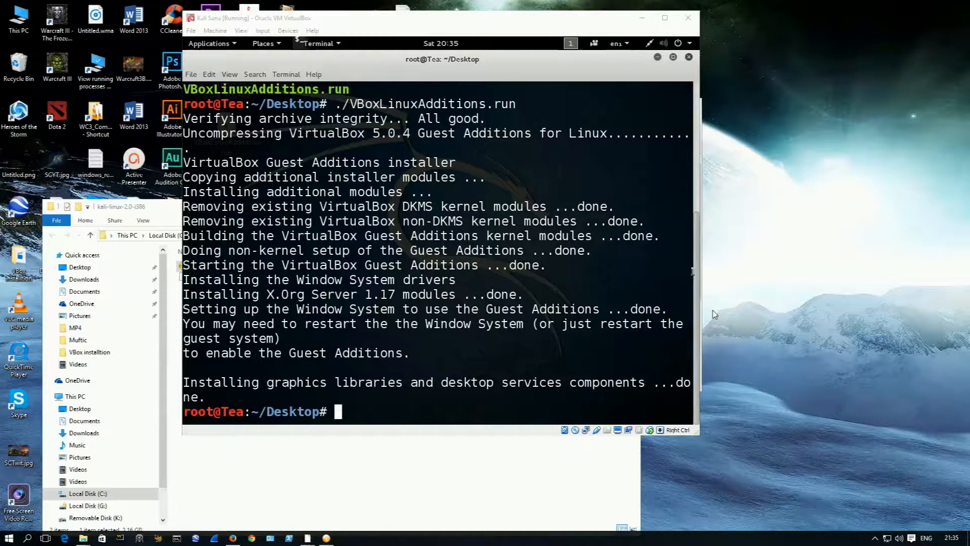
Step: Reboot the Kali virtual machine from the terminal with the reboot command
left_click(324, 365)
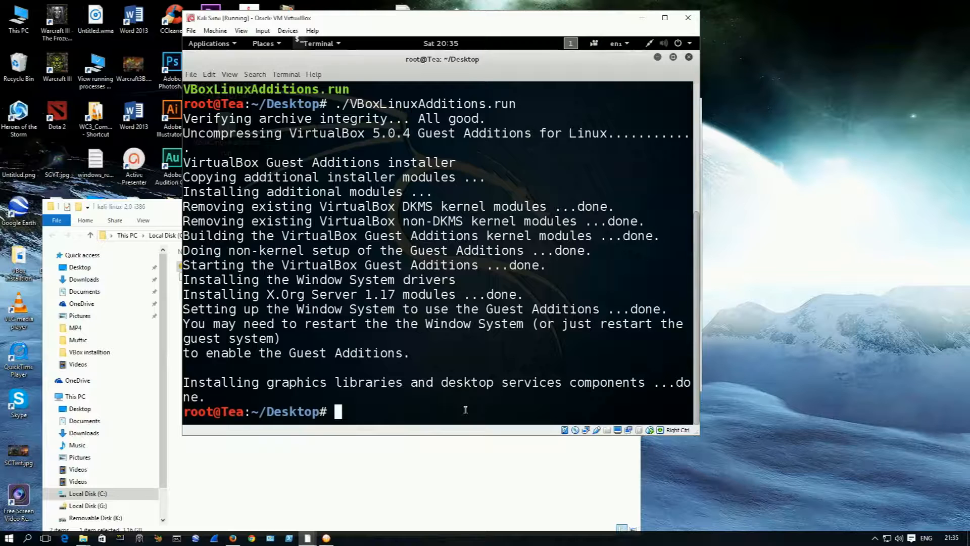
type("reboot")
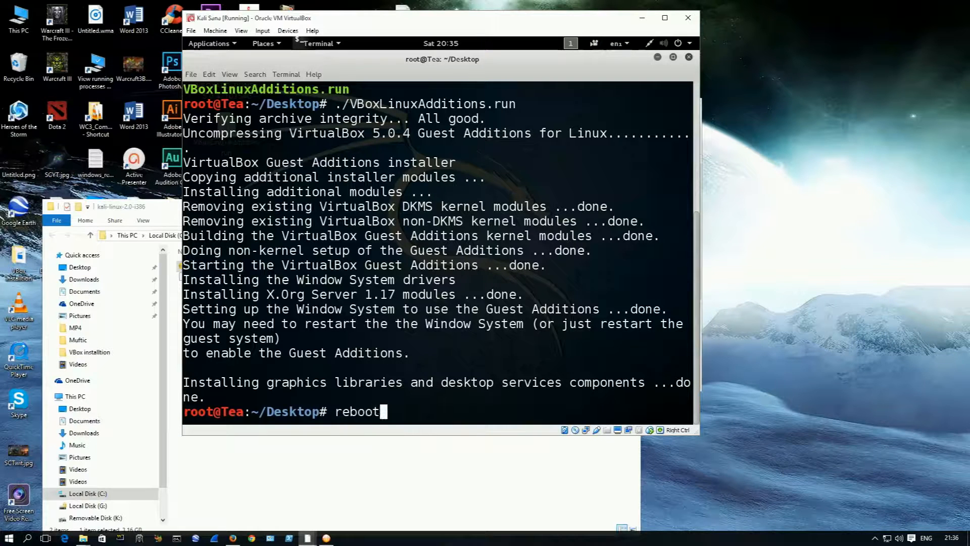
key("Return")
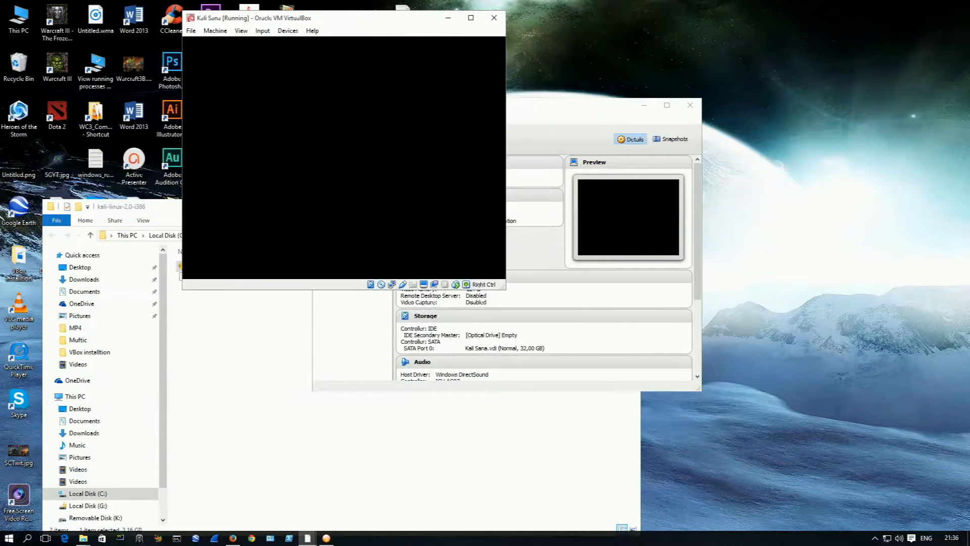
key("Return")
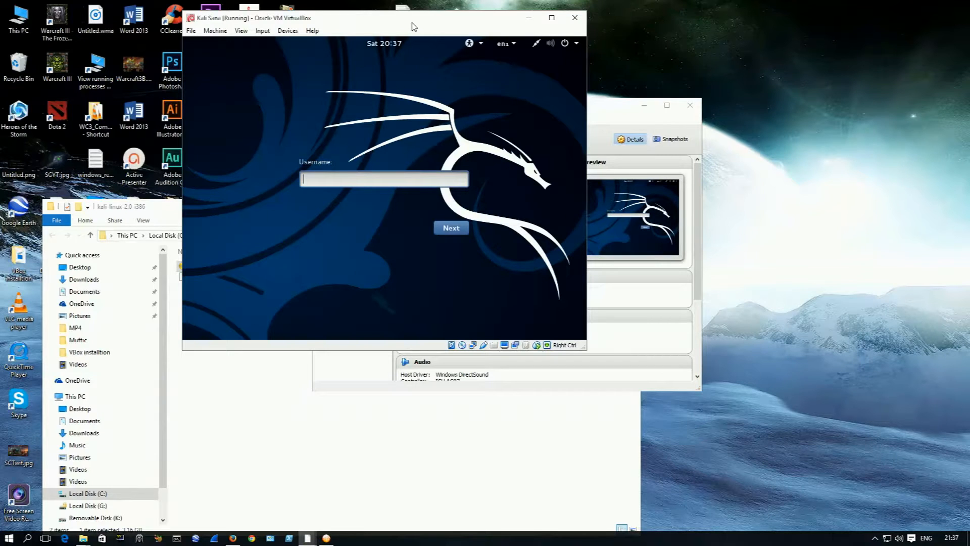
Step: Log in to Kali as root with the account password and maximize the virtual machine window
type("root")
key("Return")
type("toor")
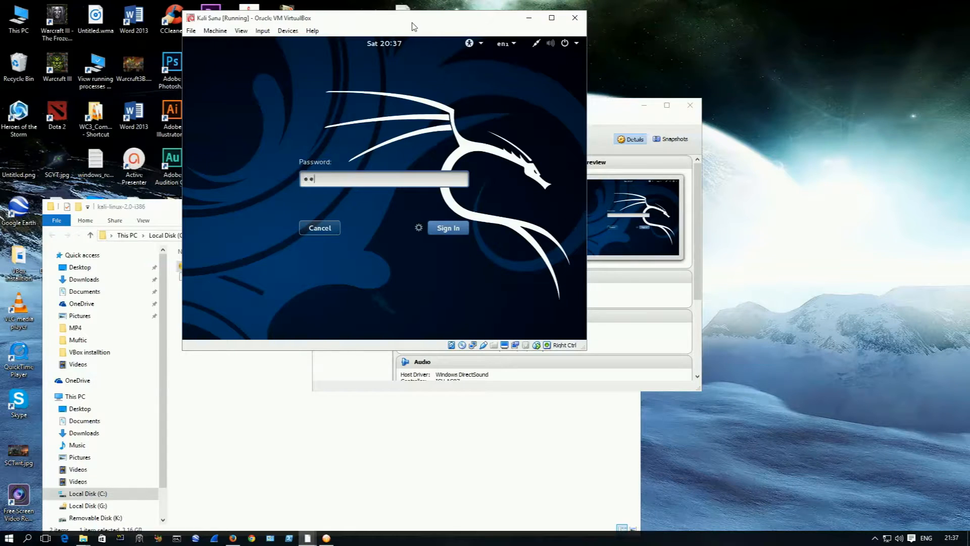
key("Return")
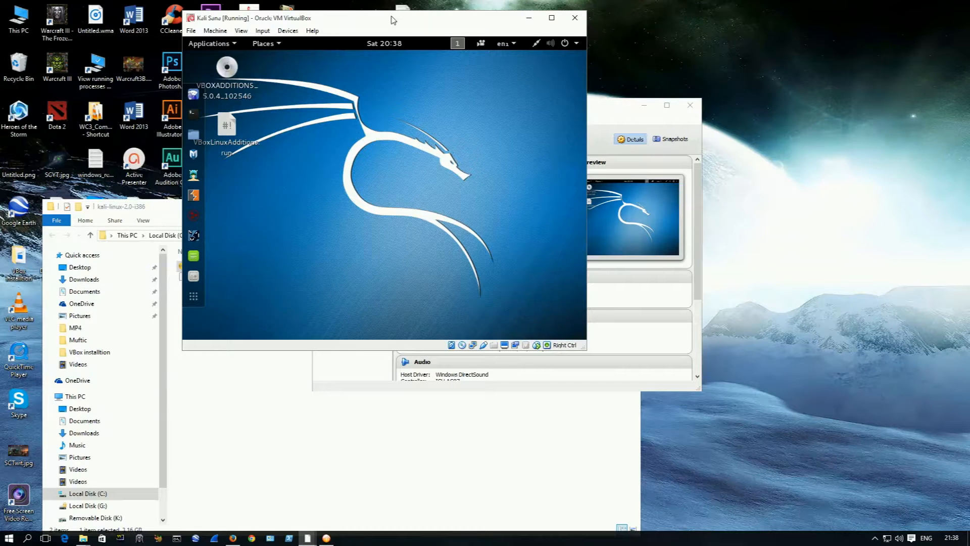
double_click(393, 20)
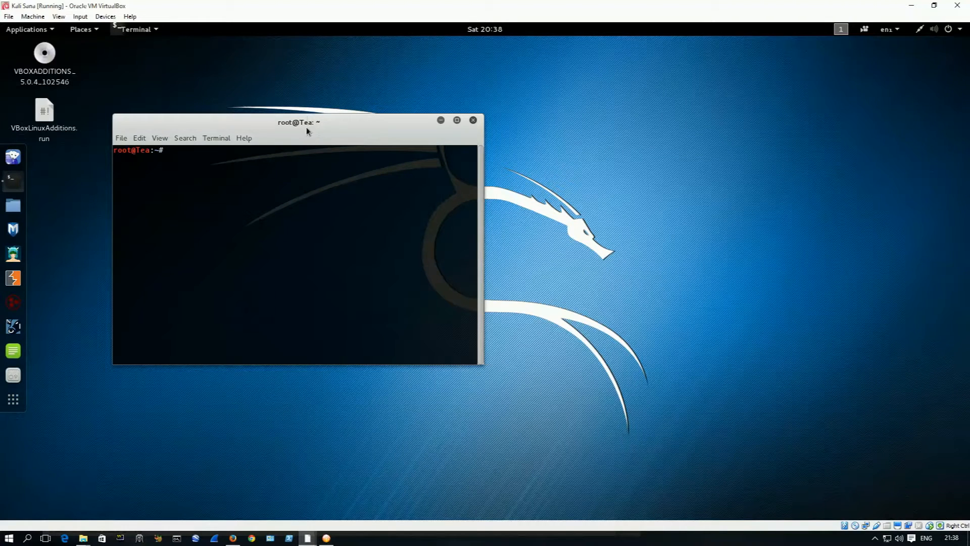
Step: Maximize a new terminal window on the Kali desktop and enlarge its text by two zoom levels
double_click(328, 125)
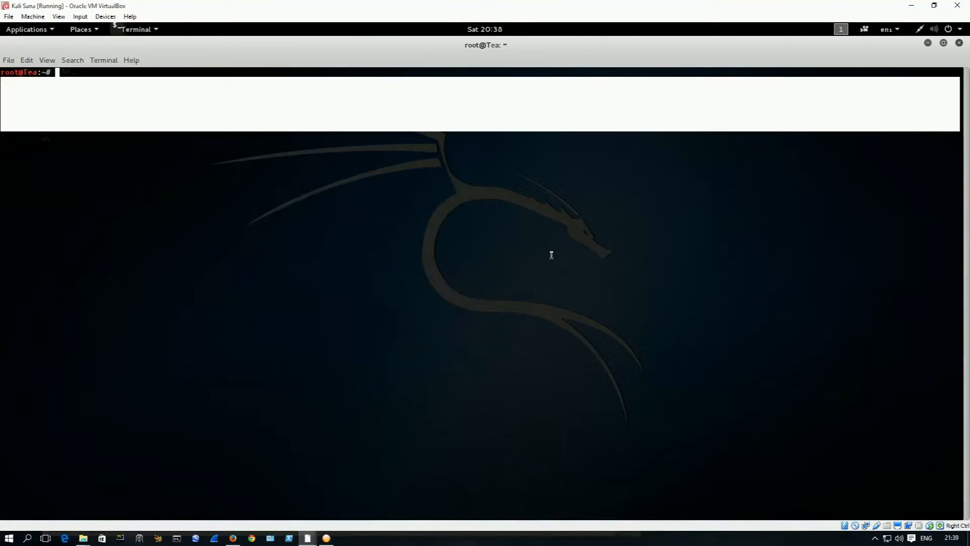
left_click(487, 217)
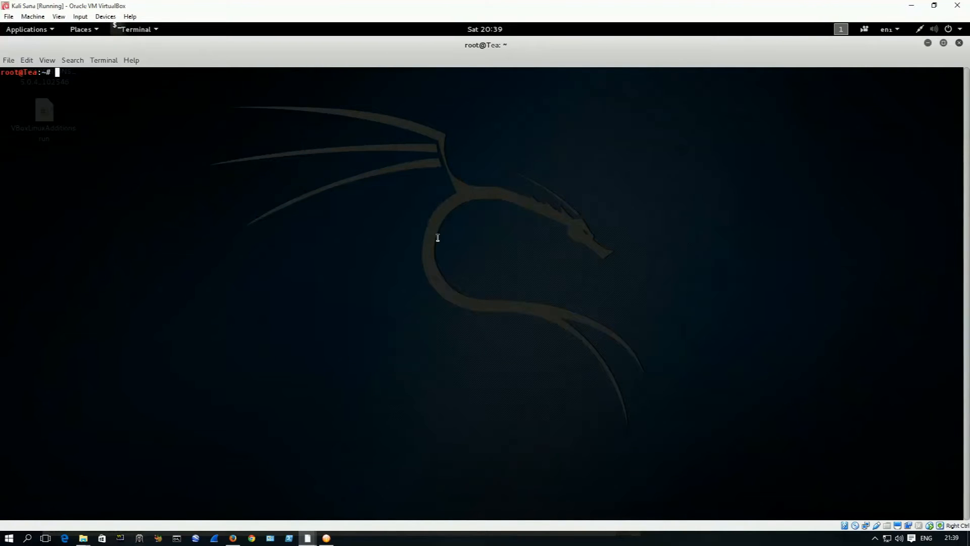
key("ctrl+plus")
key("ctrl+plus")
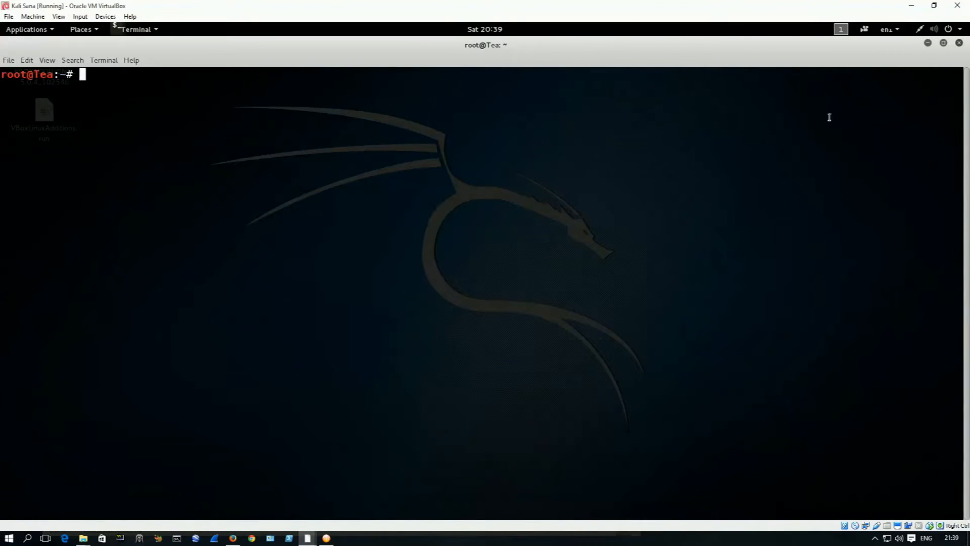
Step: Restore the terminal from its maximized size and move it to the middle of the desktop
left_click(943, 43)
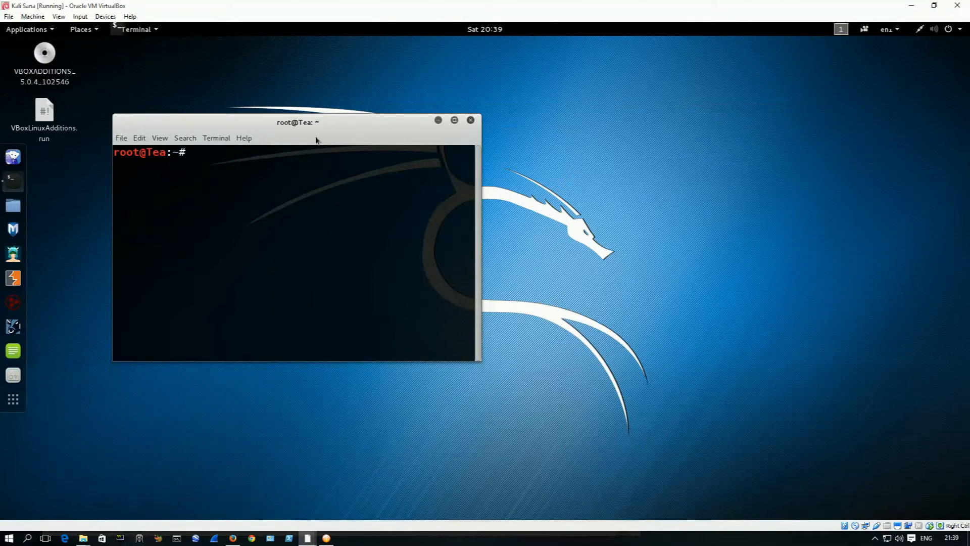
left_click_drag(295, 124, 459, 126)
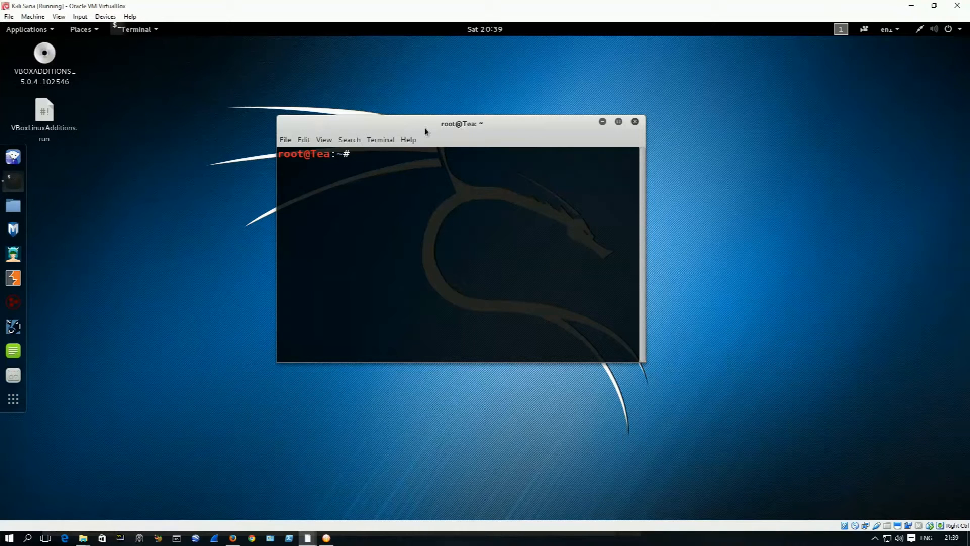
left_click_drag(454, 124, 475, 129)
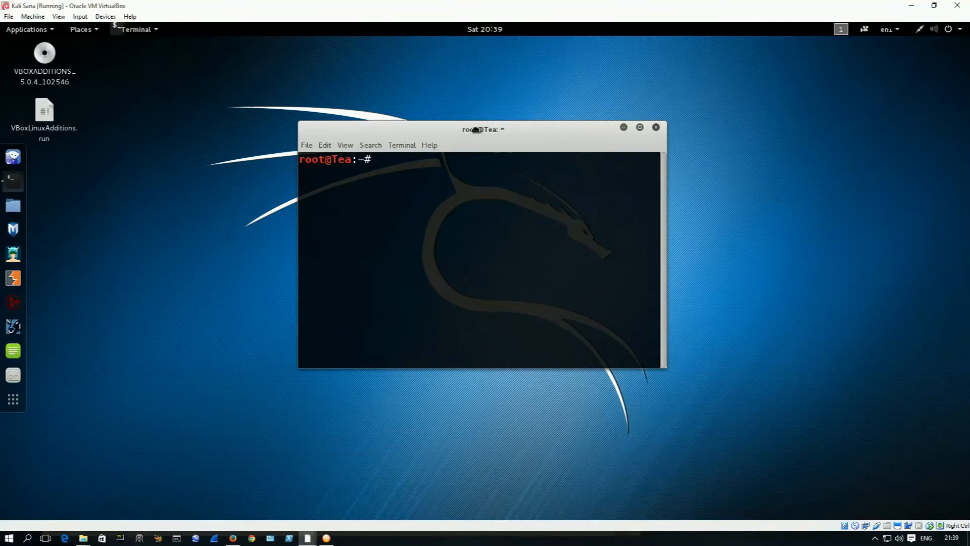